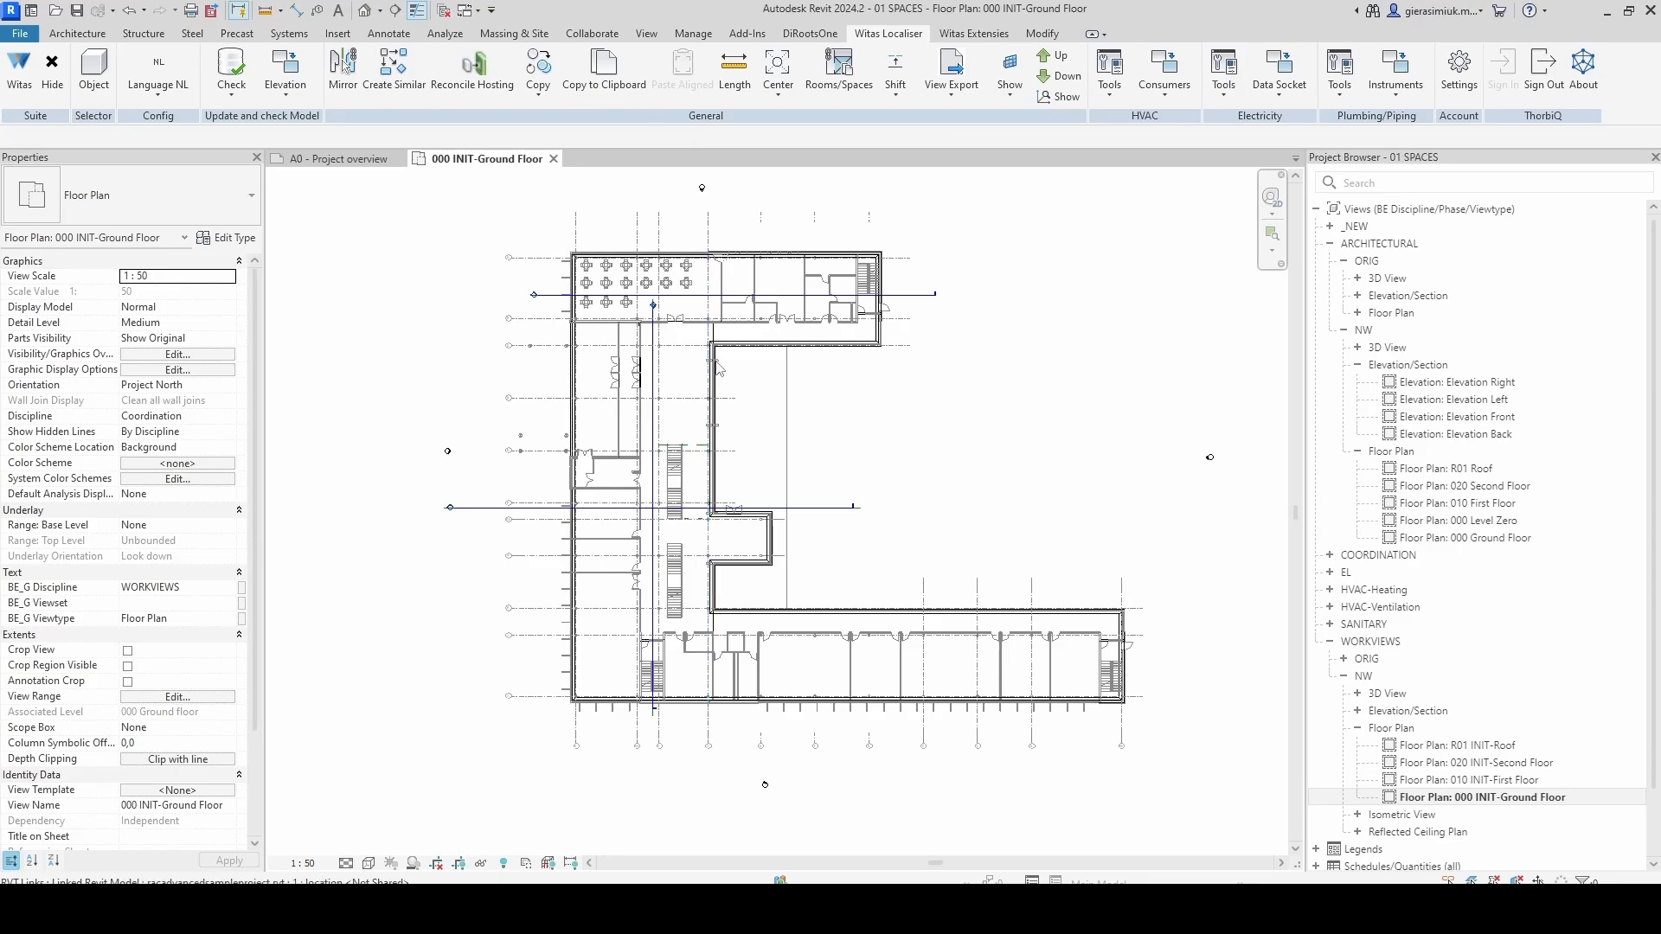
# Step: Check the Room Bounding setting in the type properties of the linked racadvancedsampleproject.rvt model
pyautogui.moveTo(568, 425)
pyautogui.mouseDown(button='middle')
pyautogui.moveTo(581, 442)
pyautogui.moveTo(552, 420)
pyautogui.mouseUp(button='middle')
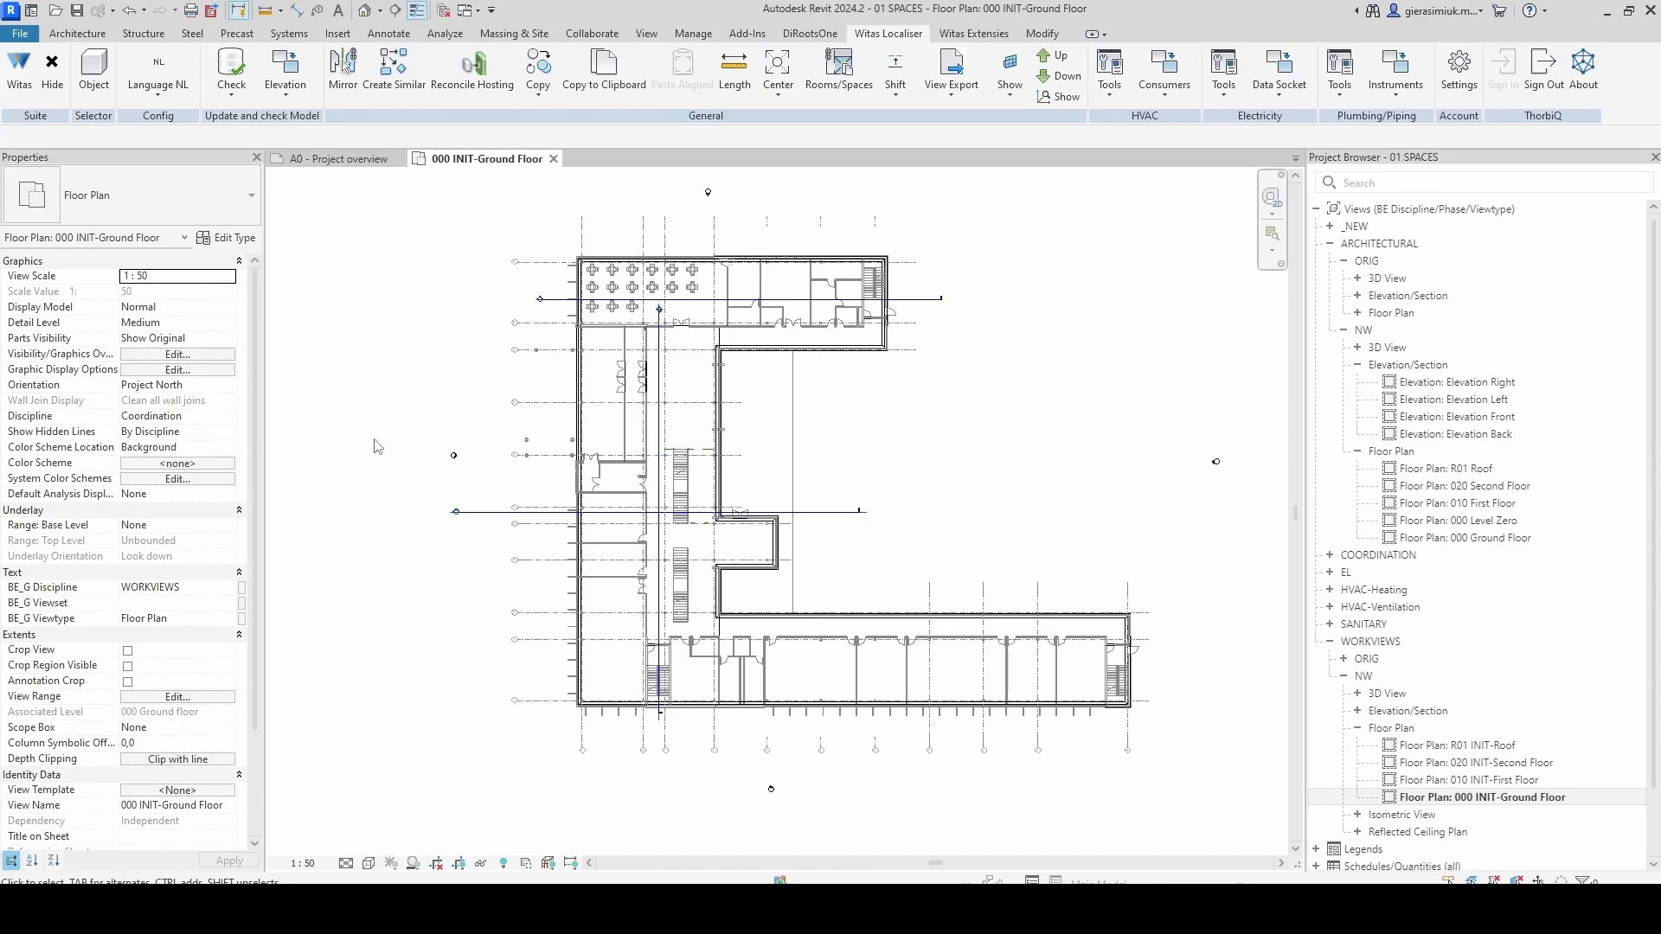
pyautogui.scroll(-5, 403, 424)
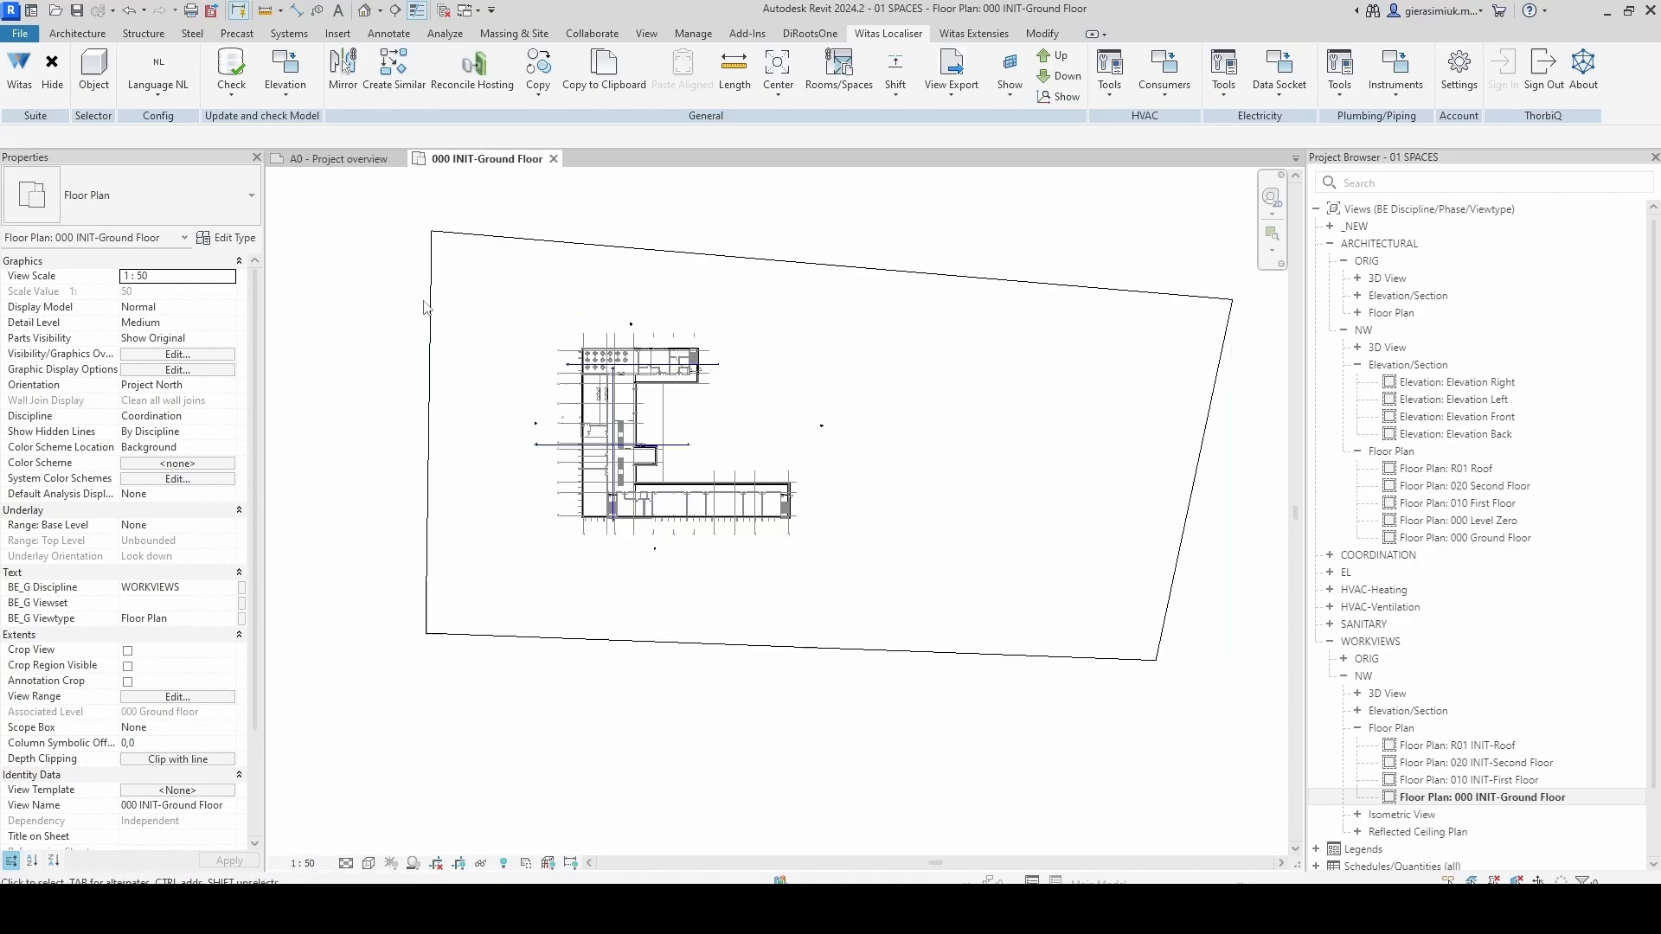
pyautogui.click(433, 307)
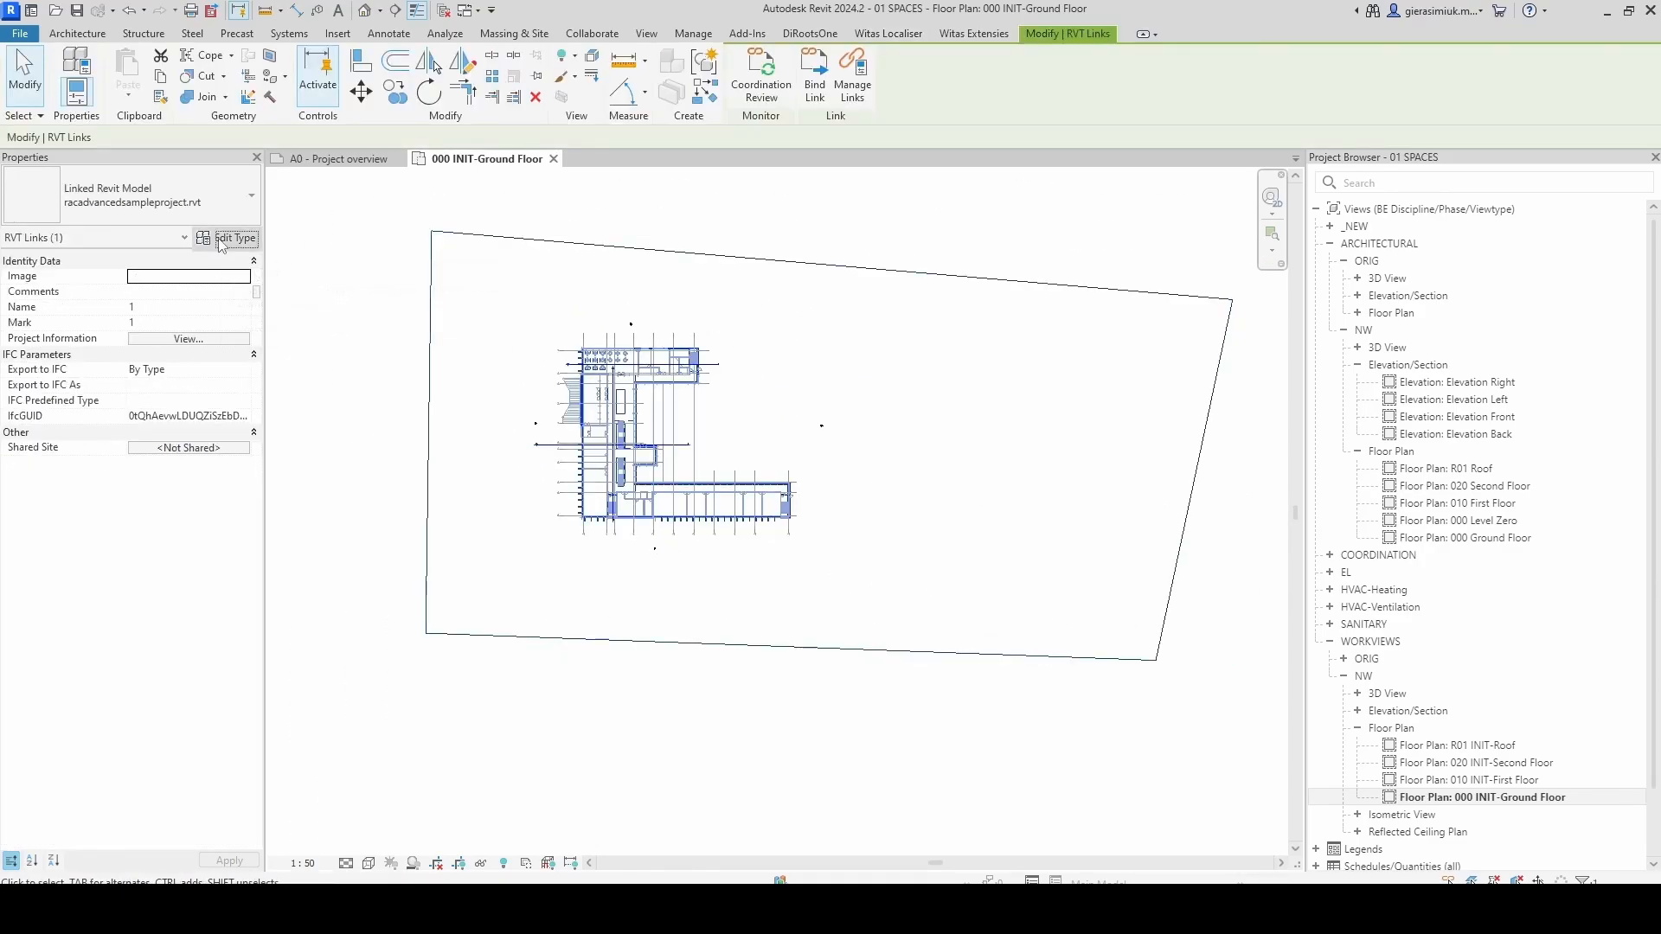
pyautogui.click(221, 243)
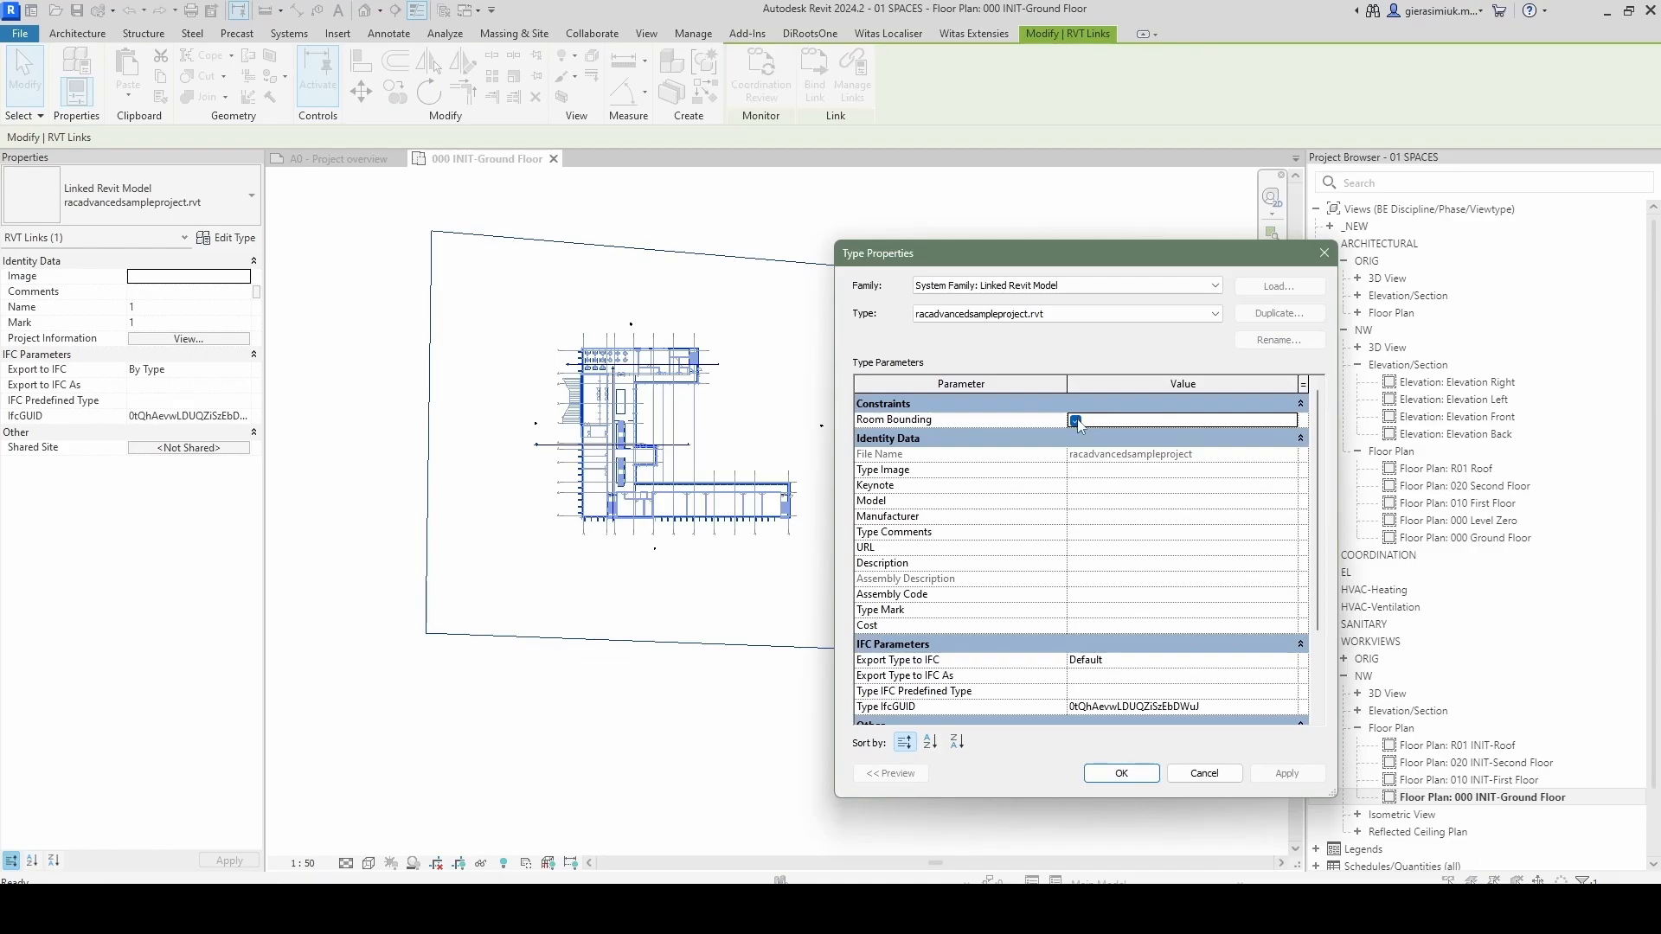
pyautogui.click(1324, 252)
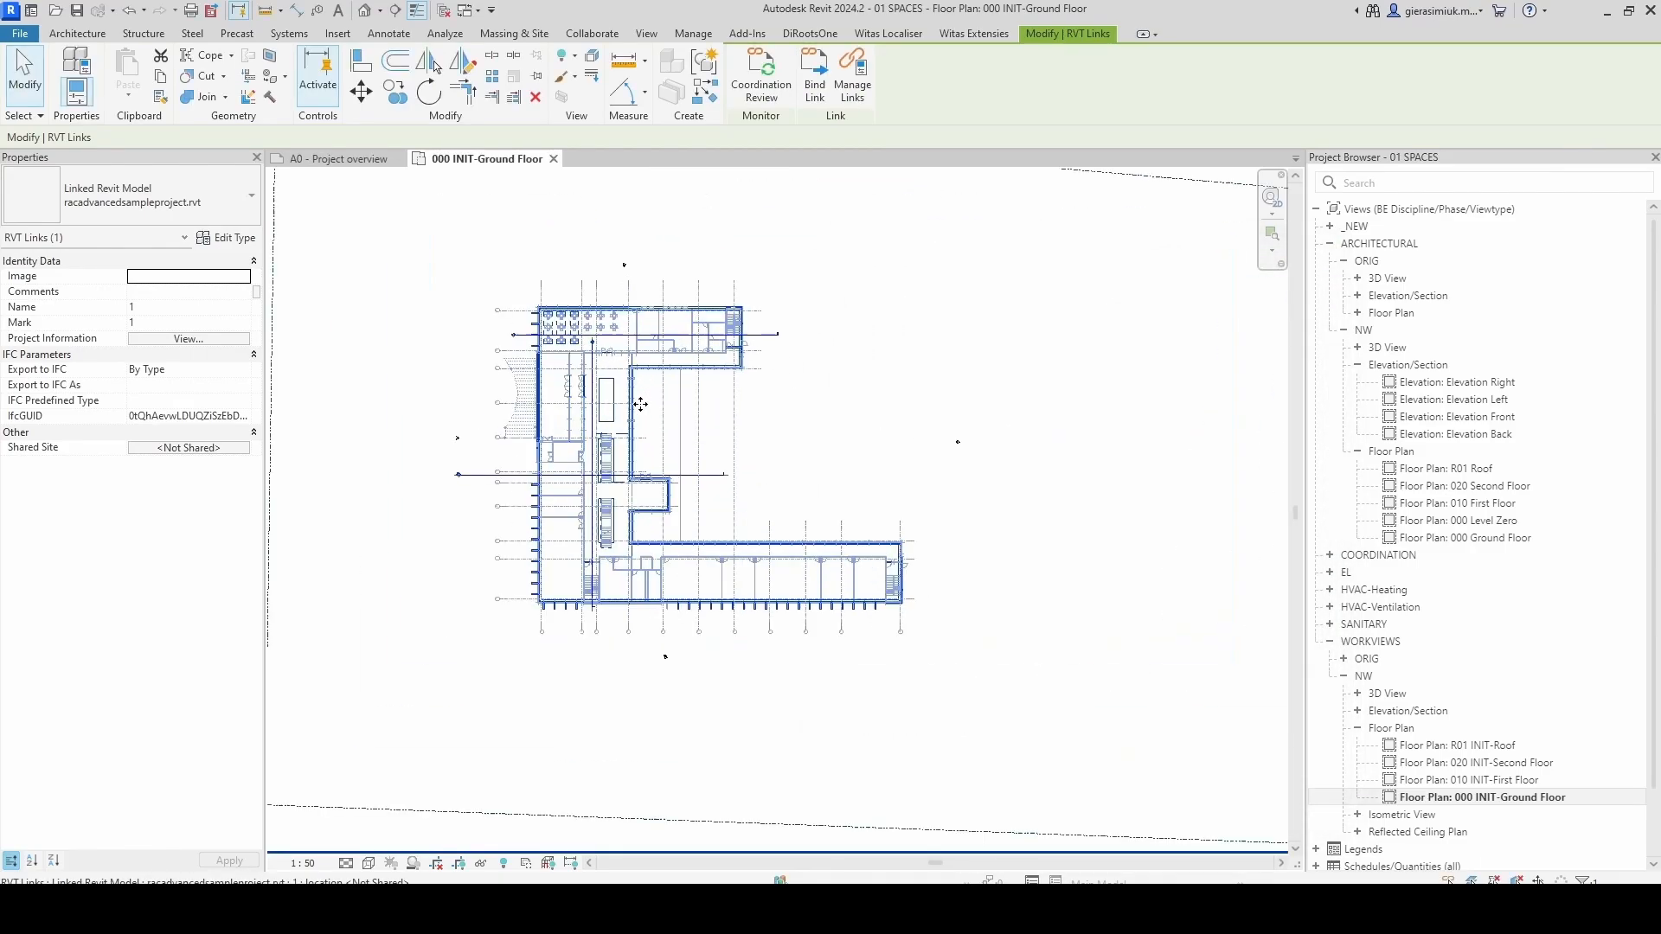
pyautogui.press('Escape')
pyautogui.scroll(6, 650, 342)
pyautogui.moveTo(650, 342); pyautogui.dragTo(618, 290, button='middle')
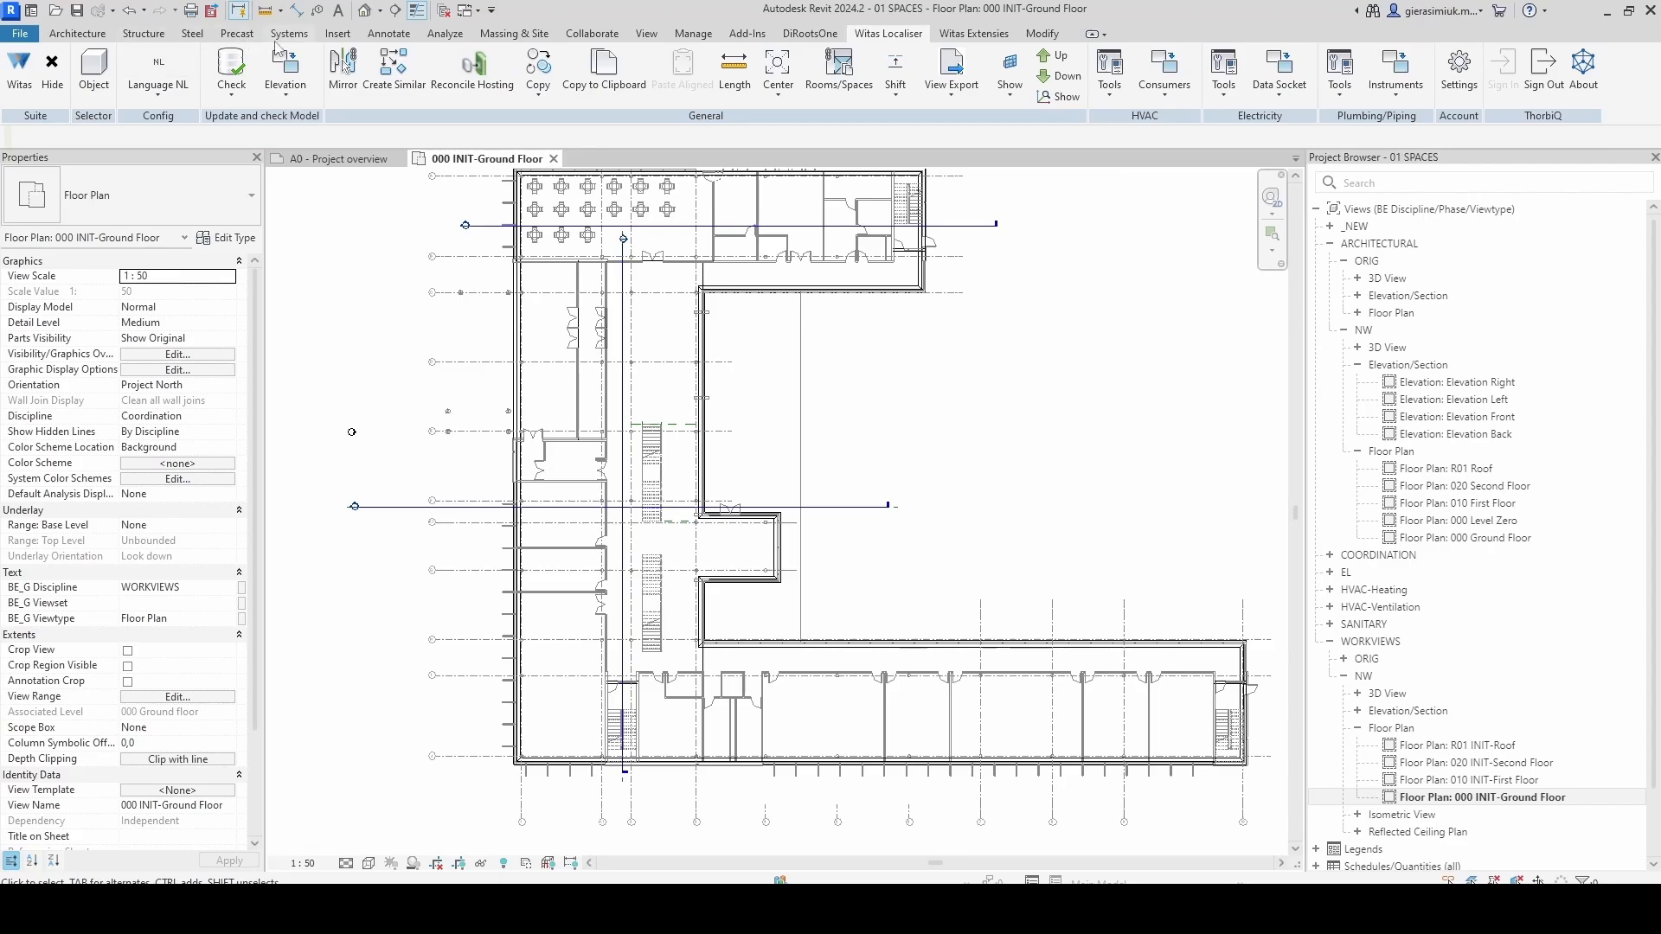
# Step: Place spaces automatically in all enclosed areas of the 000 INIT-Ground Floor plan, with tagging on placement
pyautogui.click(445, 36)
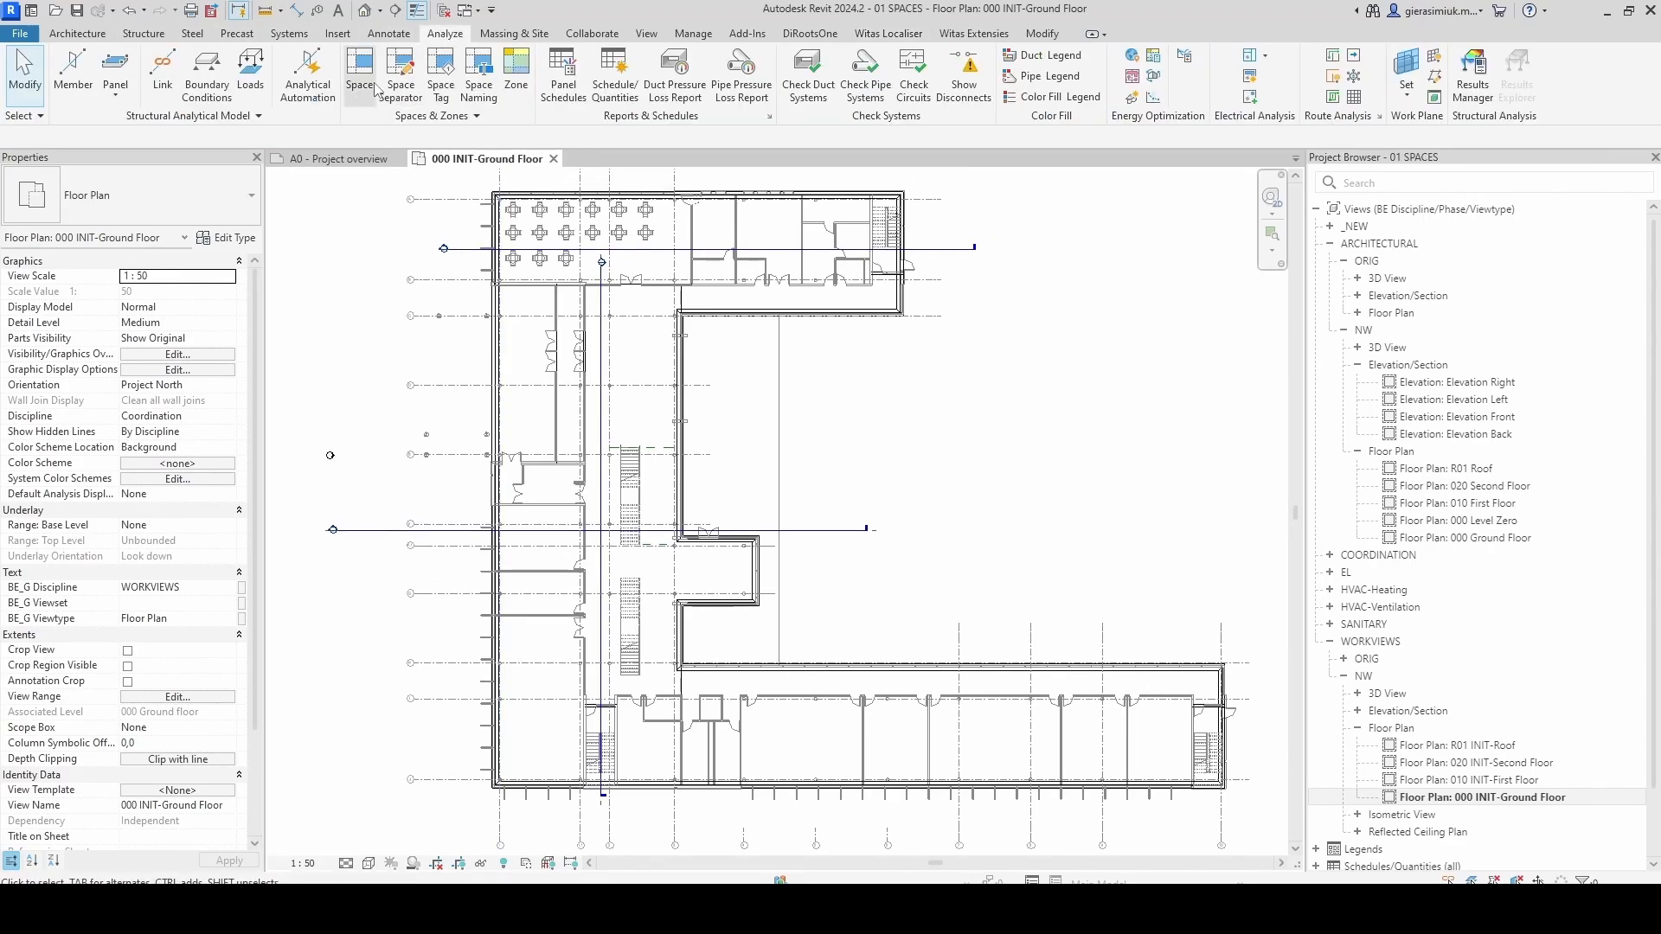
pyautogui.scroll(2, 681, 229)
pyautogui.moveTo(681, 229); pyautogui.dragTo(696, 267, button='middle')
pyautogui.scroll(2, 697, 269)
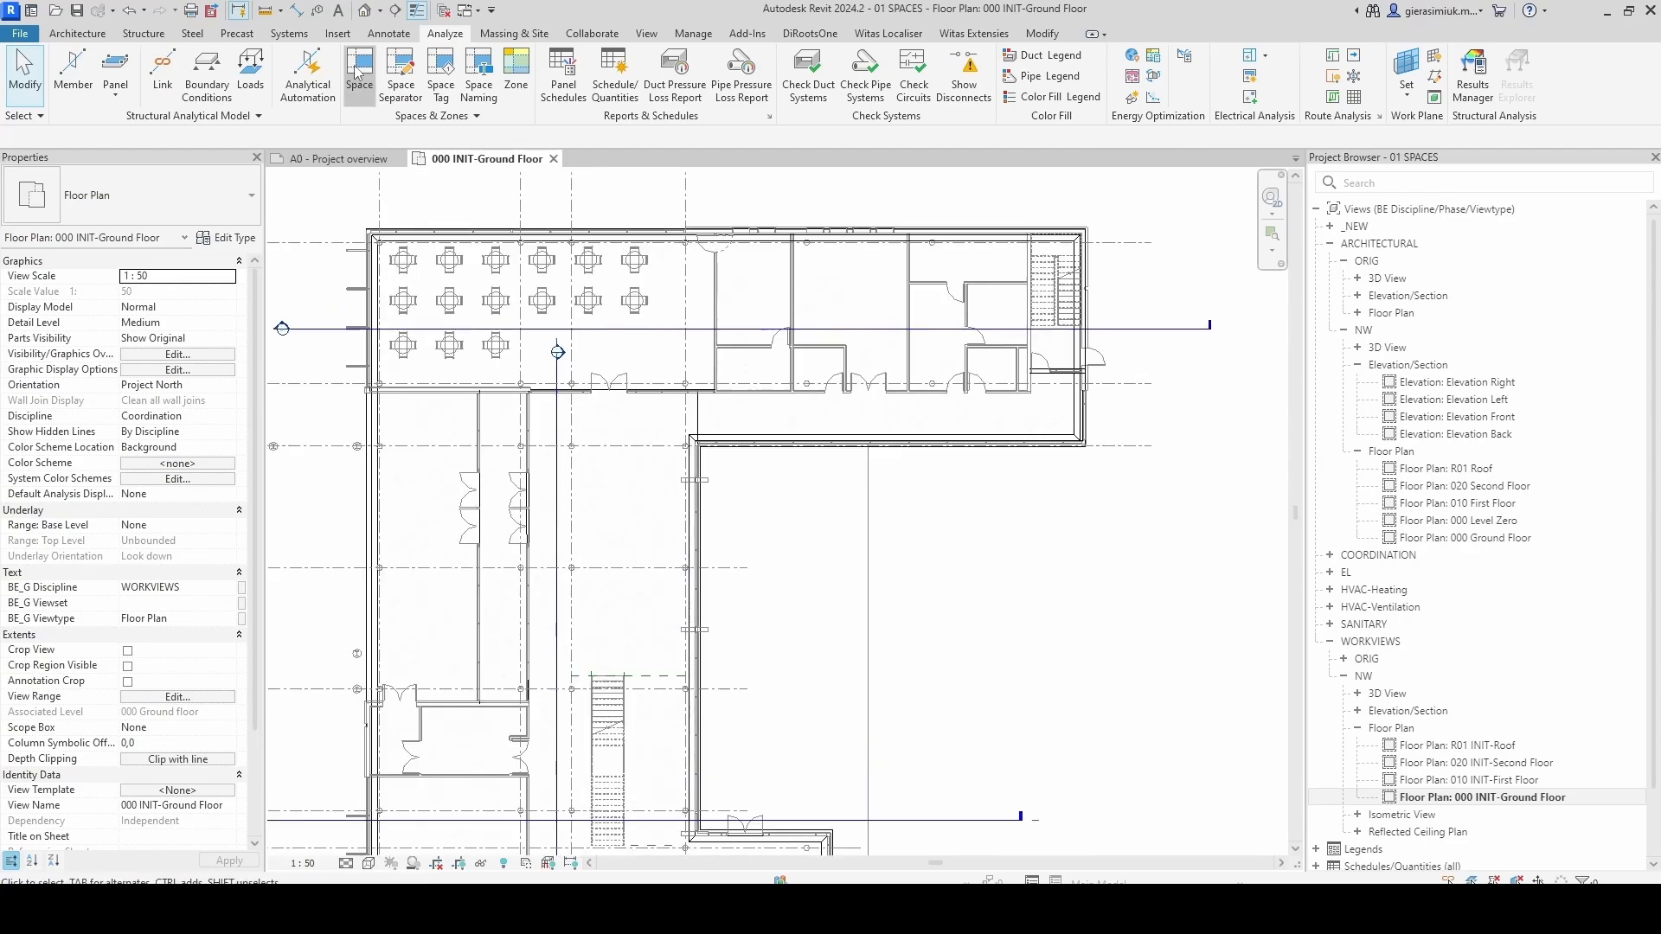
pyautogui.click(358, 74)
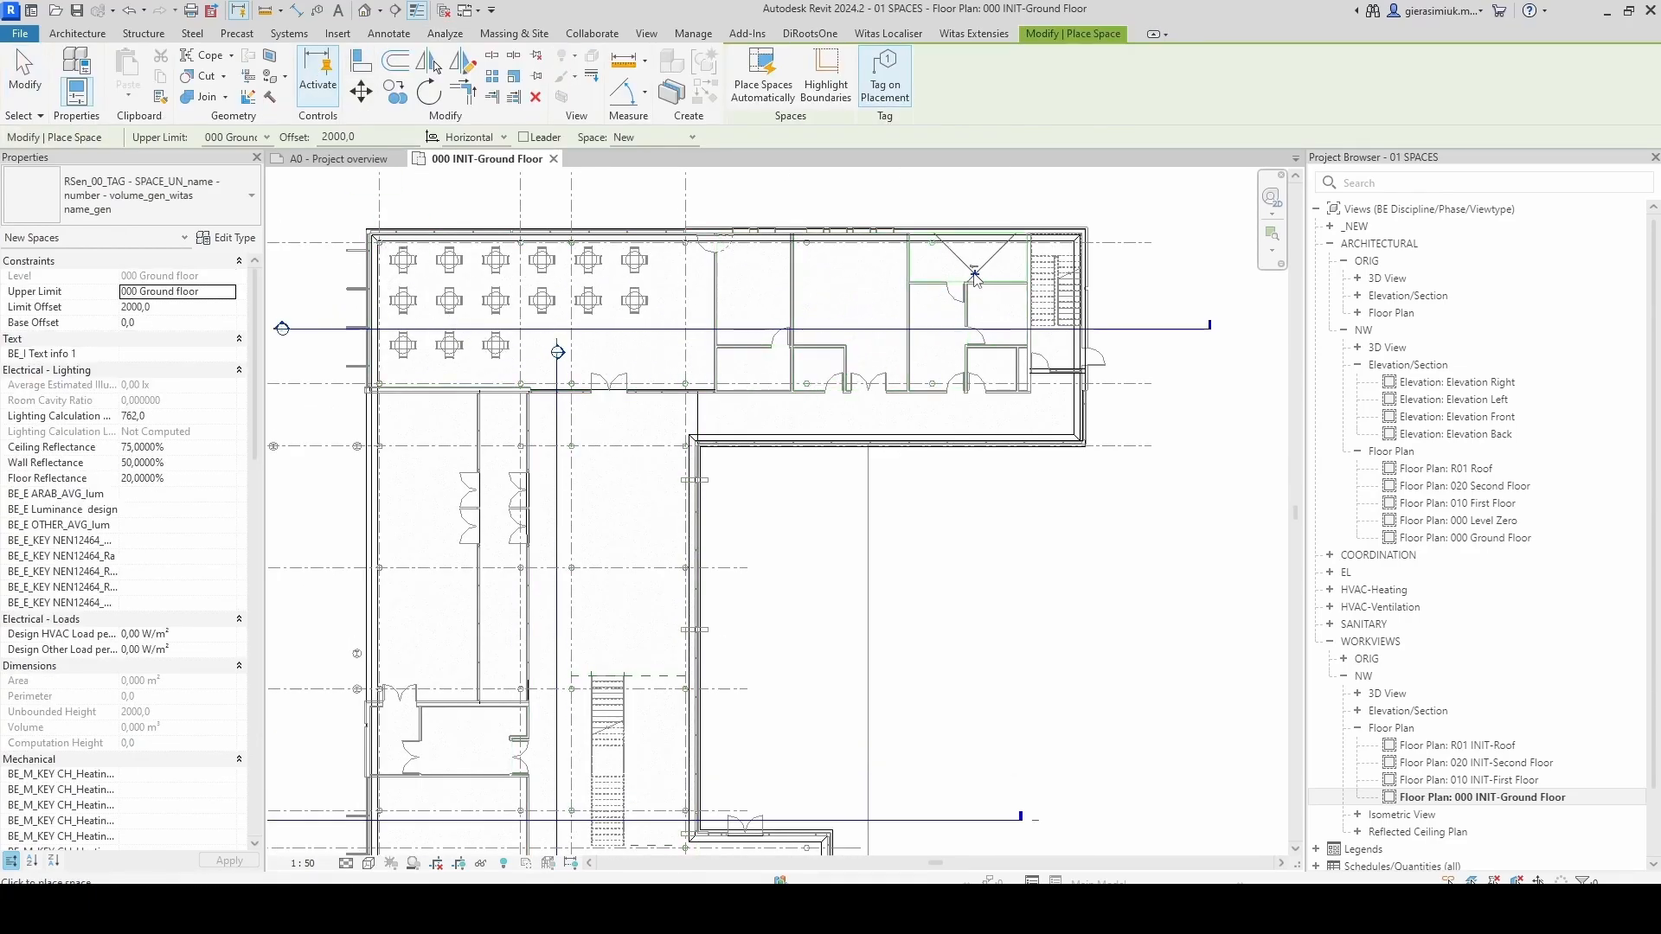
pyautogui.scroll(-2, 859, 197)
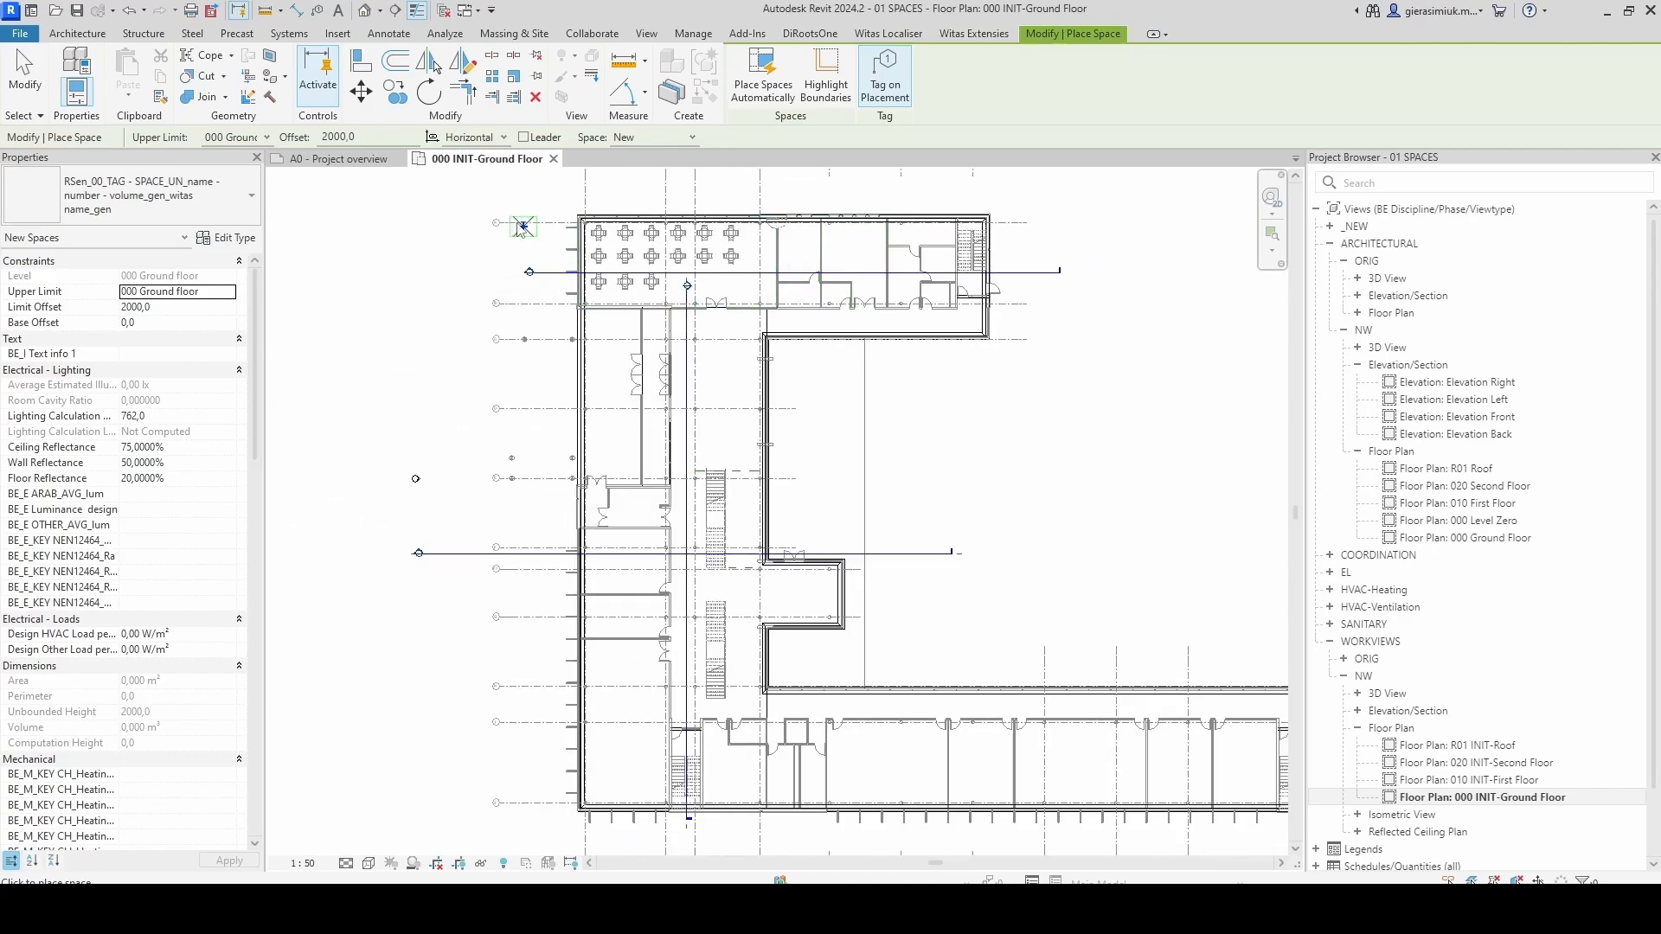
pyautogui.scroll(2, 735, 181)
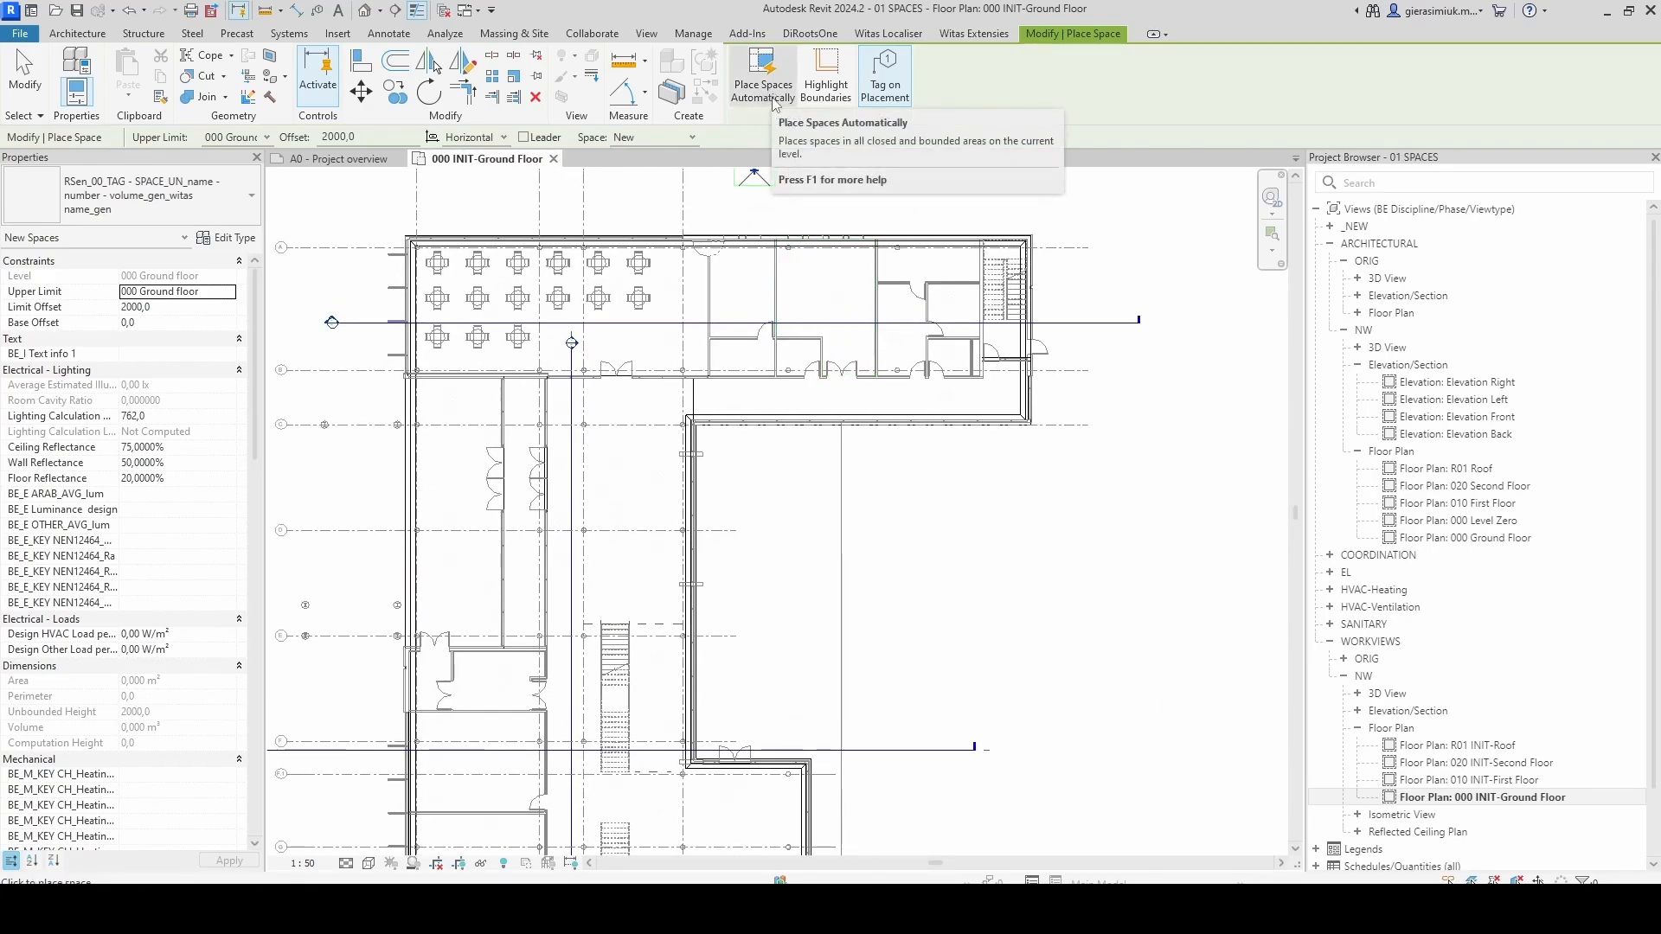
pyautogui.click(773, 97)
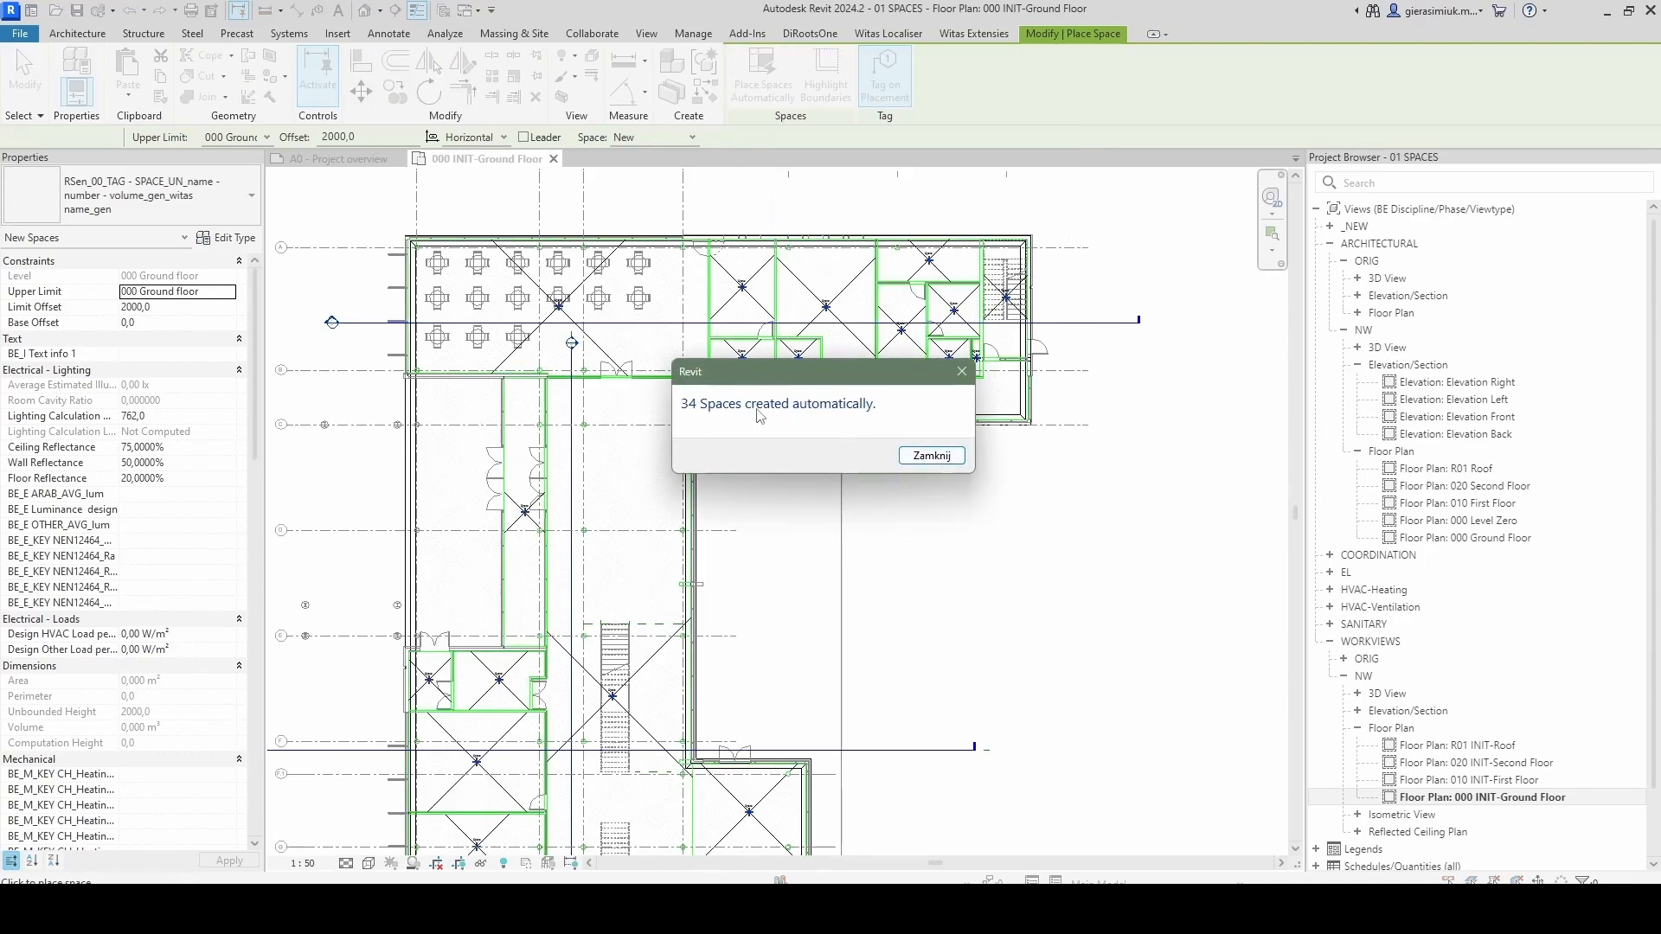
pyautogui.click(940, 460)
pyautogui.press('Escape')
pyautogui.press('Escape')
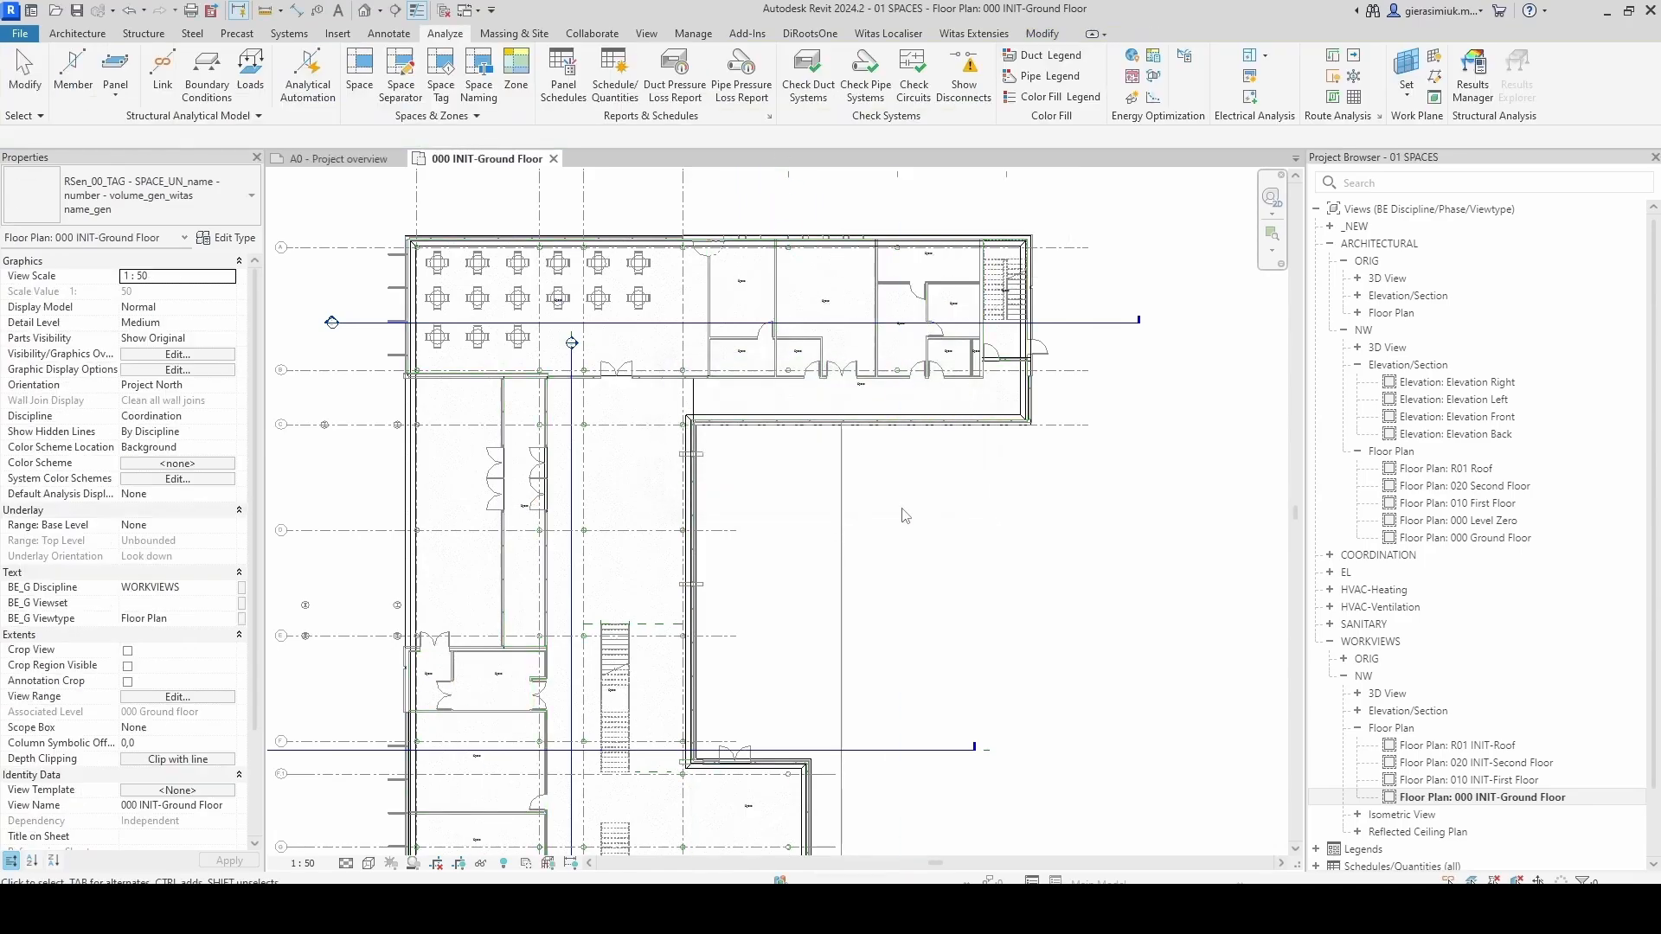
# Step: Open the 010 INIT-First Floor plan and automatically place tagged spaces in all its enclosed areas
pyautogui.scroll(-1, 904, 514)
pyautogui.moveTo(893, 510); pyautogui.dragTo(934, 386, button='middle')
pyautogui.moveTo(1065, 455); pyautogui.dragTo(1028, 408, button='middle')
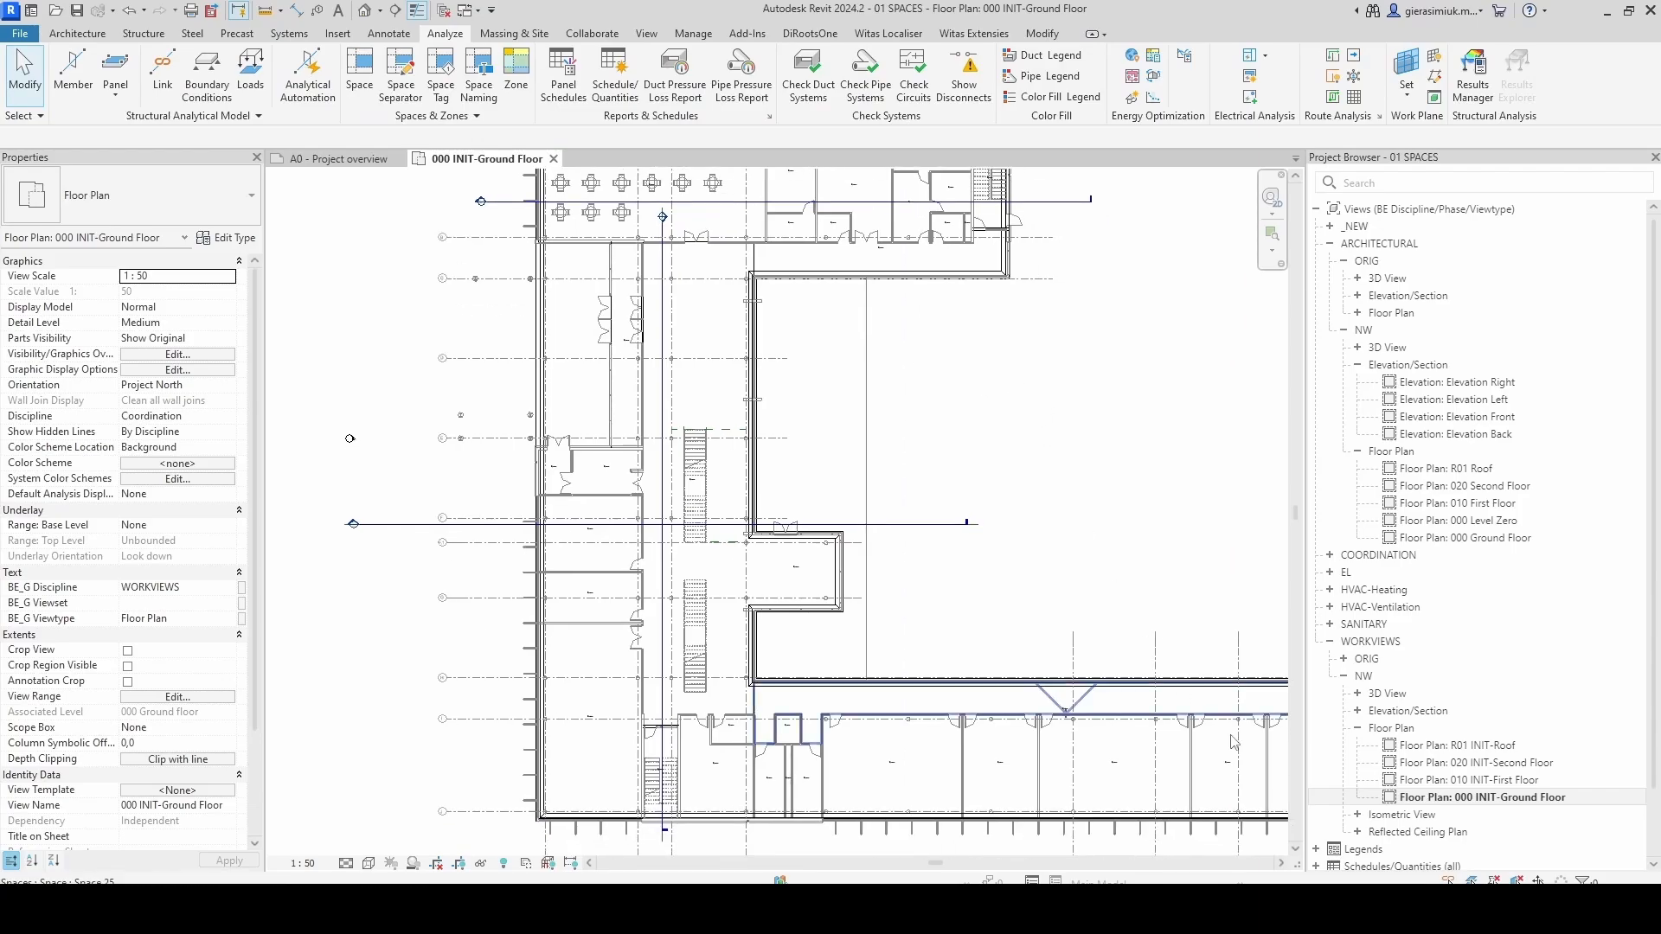
pyautogui.doubleClick(1489, 781)
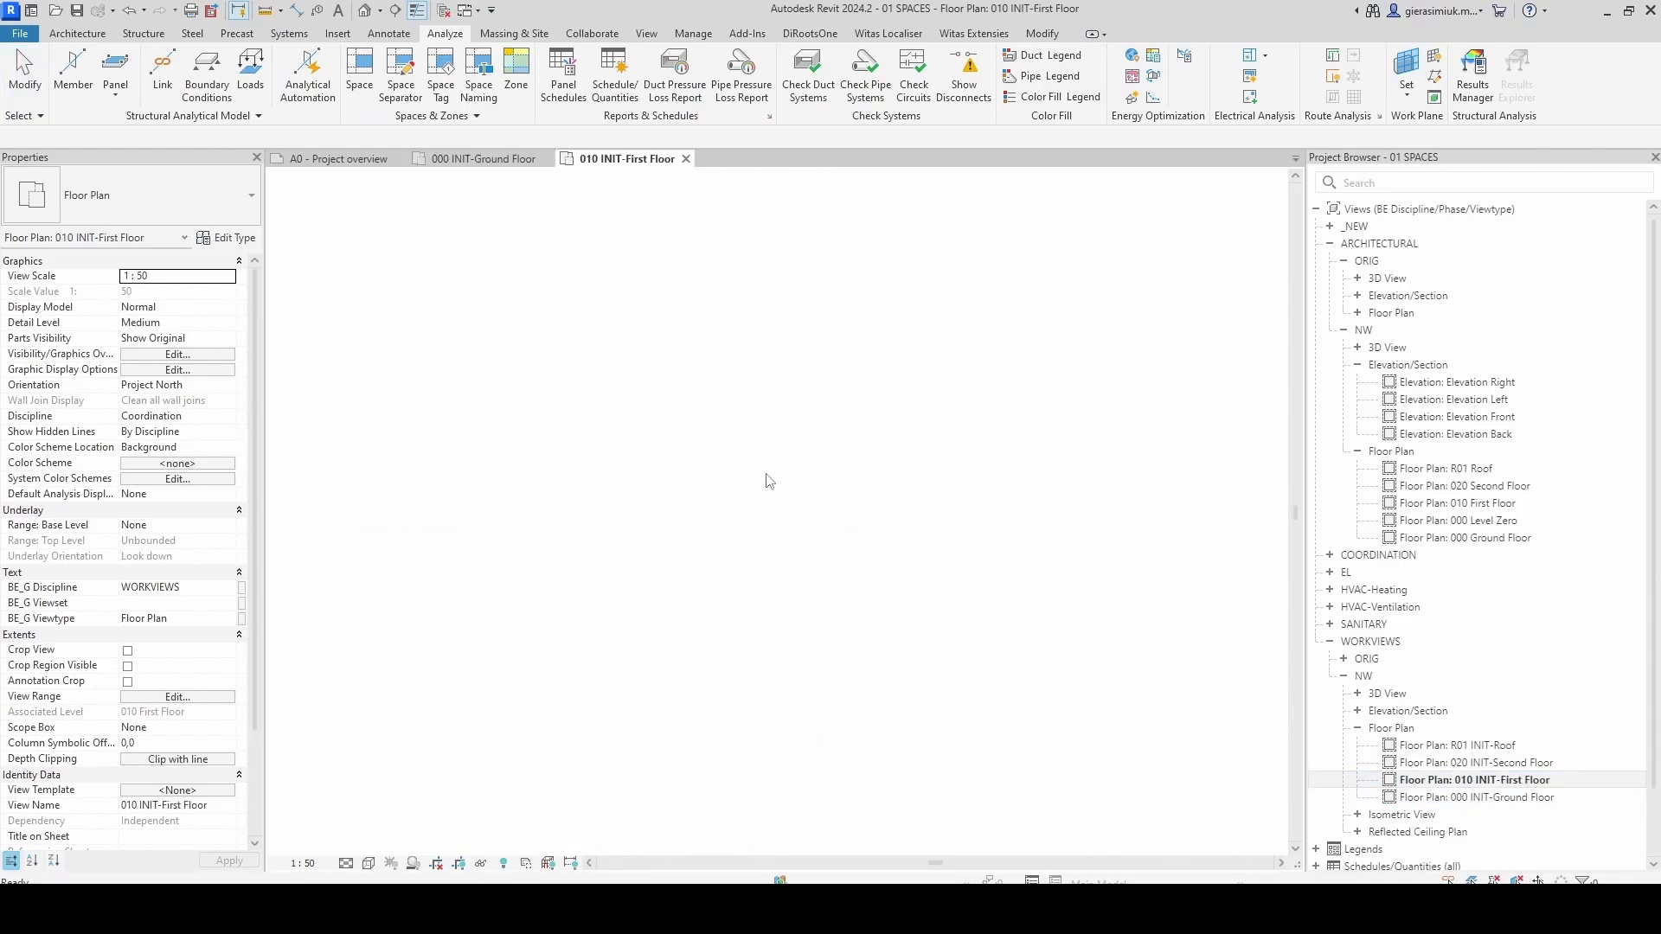
pyautogui.click(372, 74)
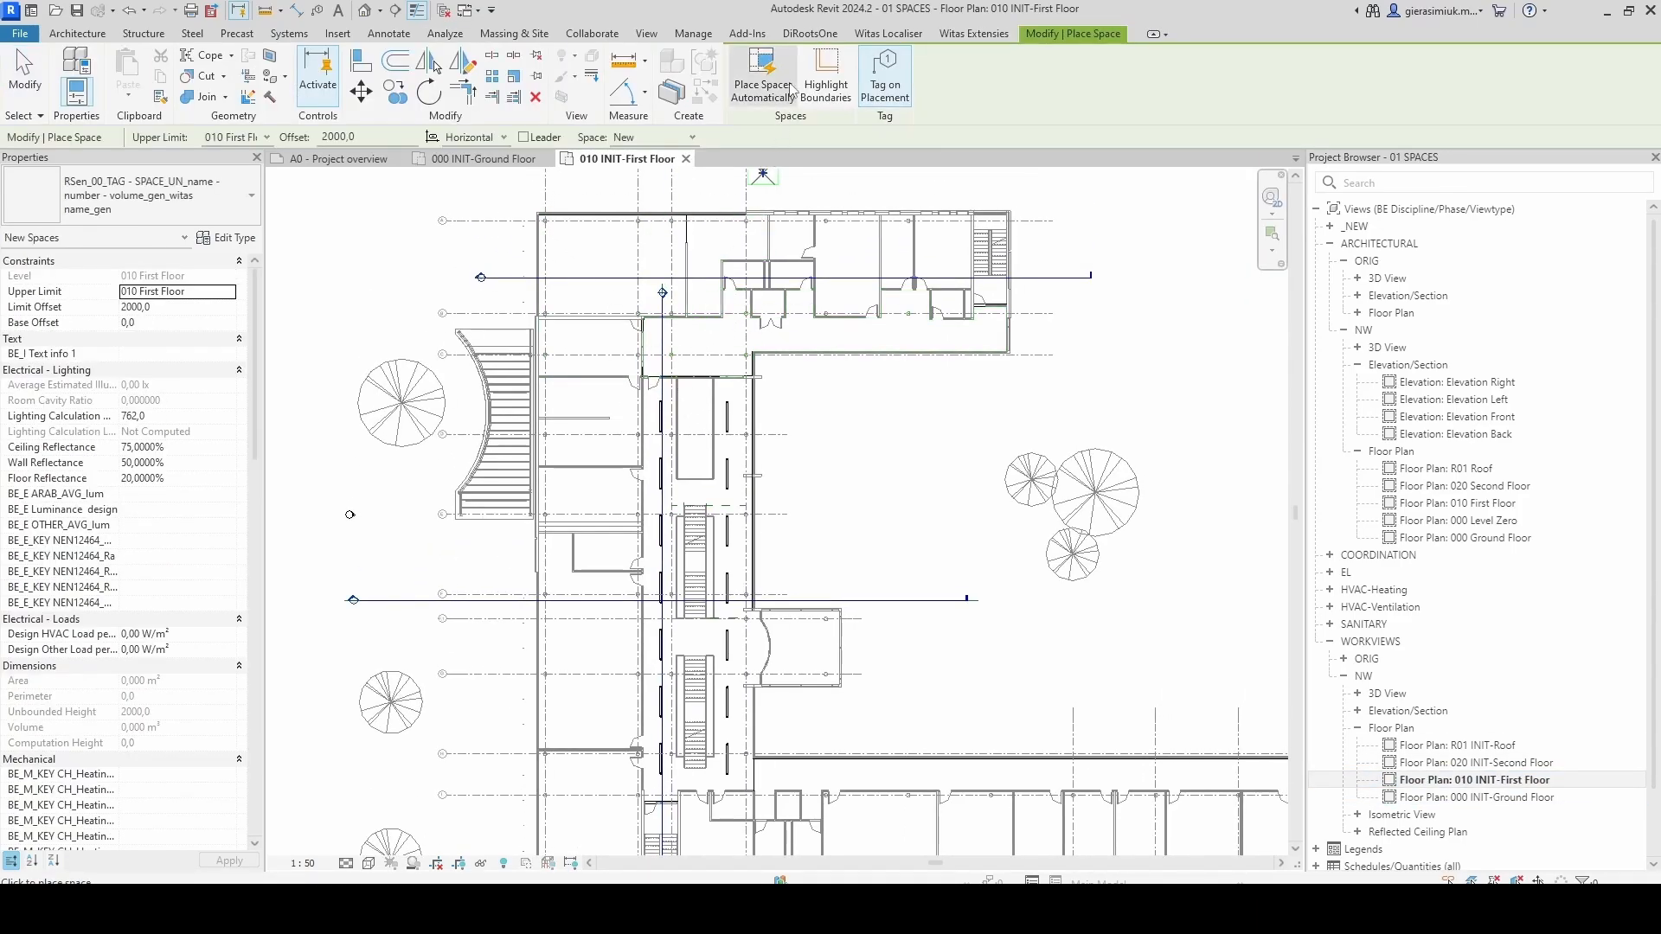
pyautogui.click(763, 78)
pyautogui.click(932, 455)
pyautogui.press('Escape')
pyautogui.press('Escape')
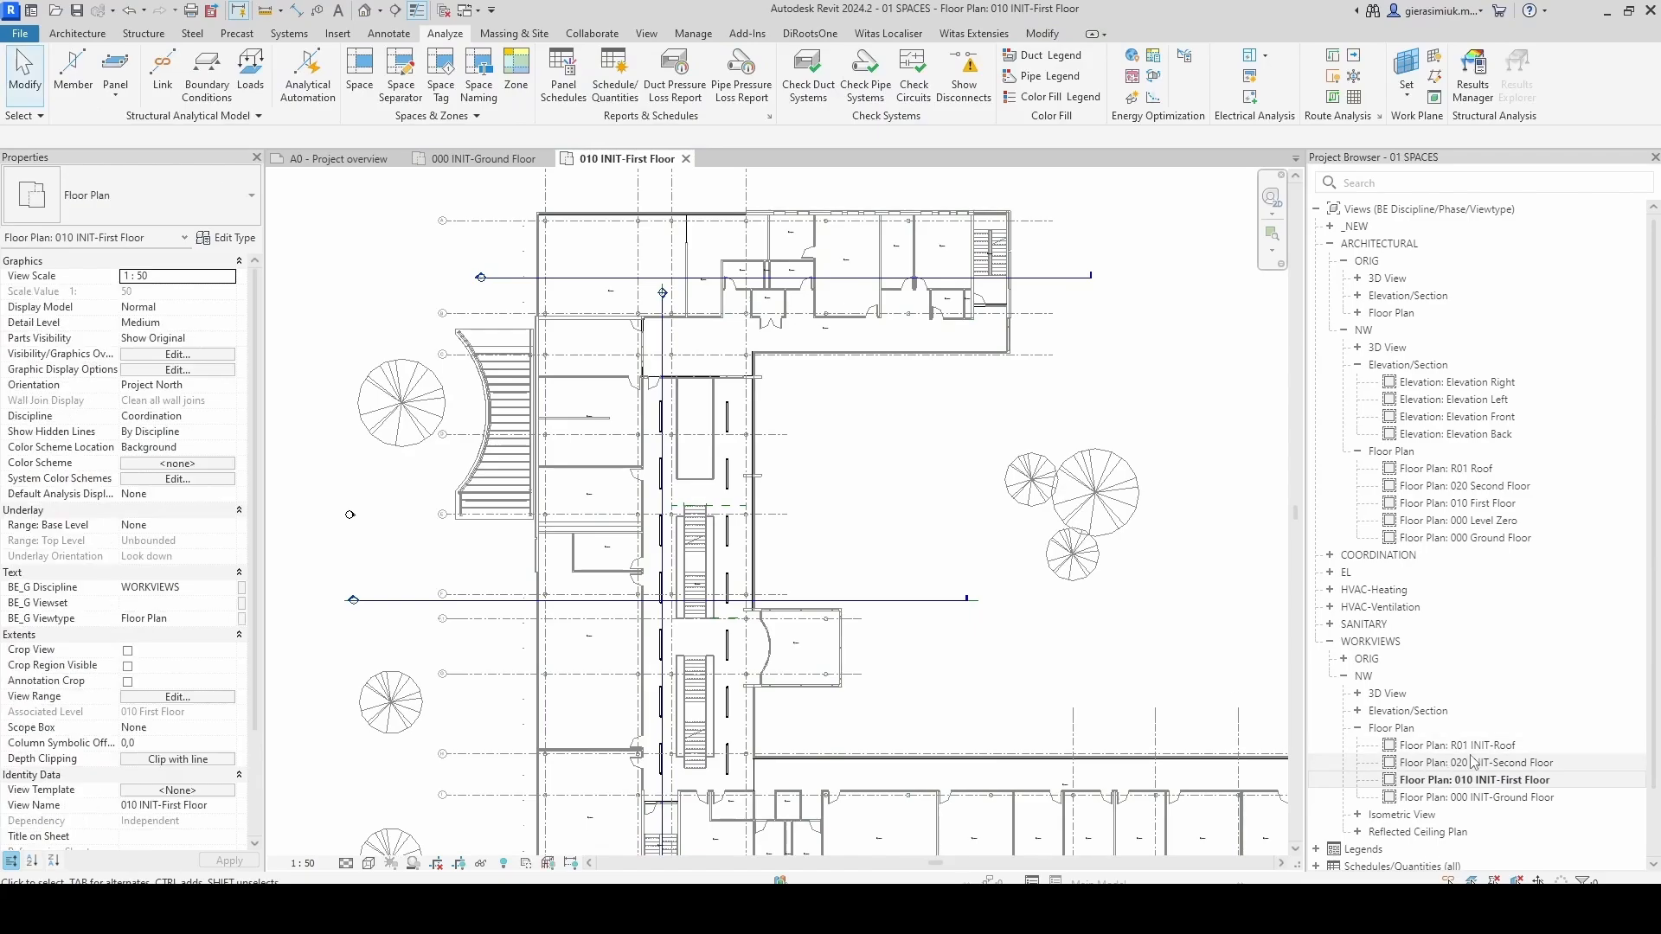
# Step: Open the 020 INIT-Second Floor plan and automatically place tagged spaces in all its enclosed areas
pyautogui.doubleClick(1476, 764)
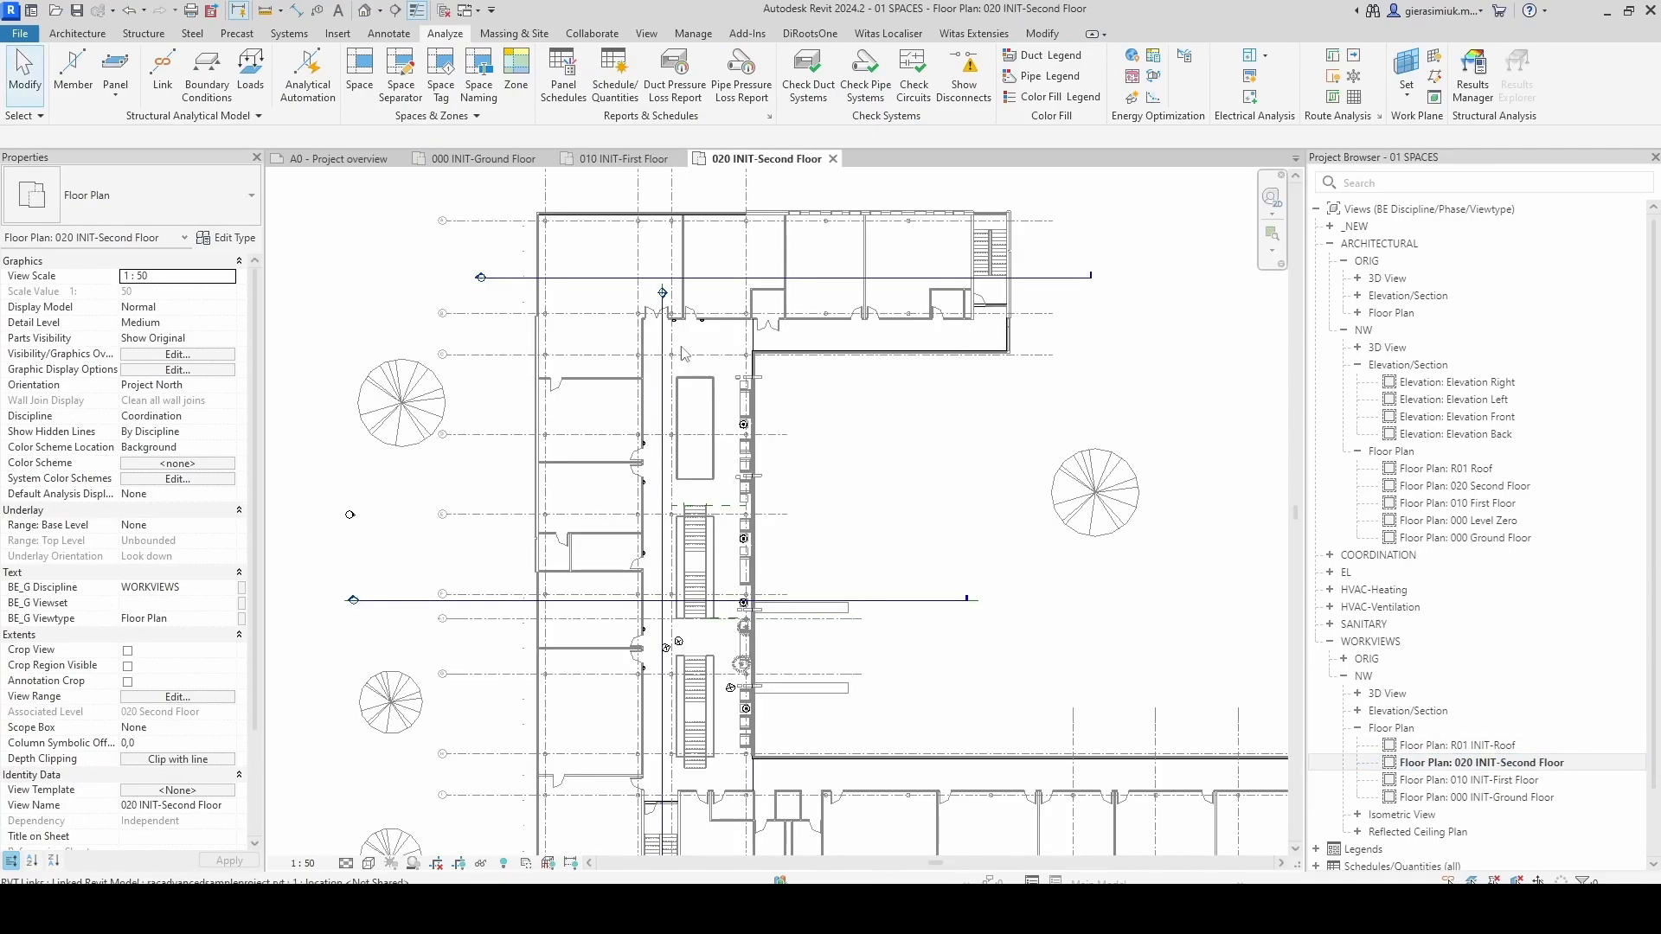
pyautogui.click(360, 73)
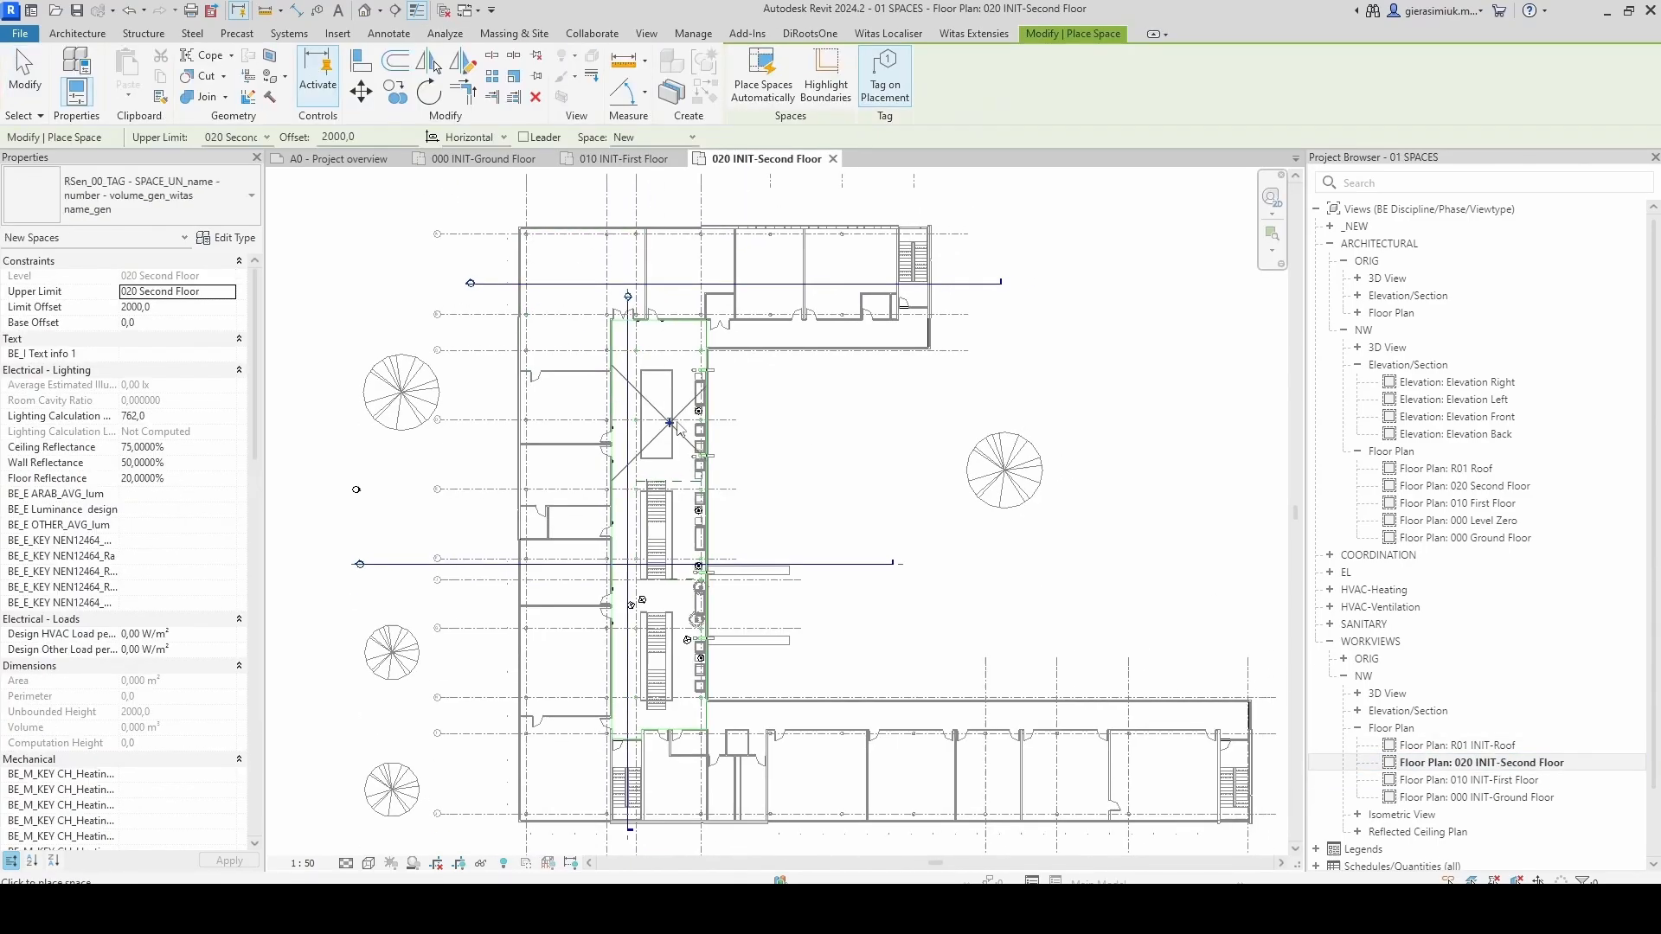
pyautogui.click(763, 78)
pyautogui.click(931, 455)
pyautogui.press('Escape')
pyautogui.press('Escape')
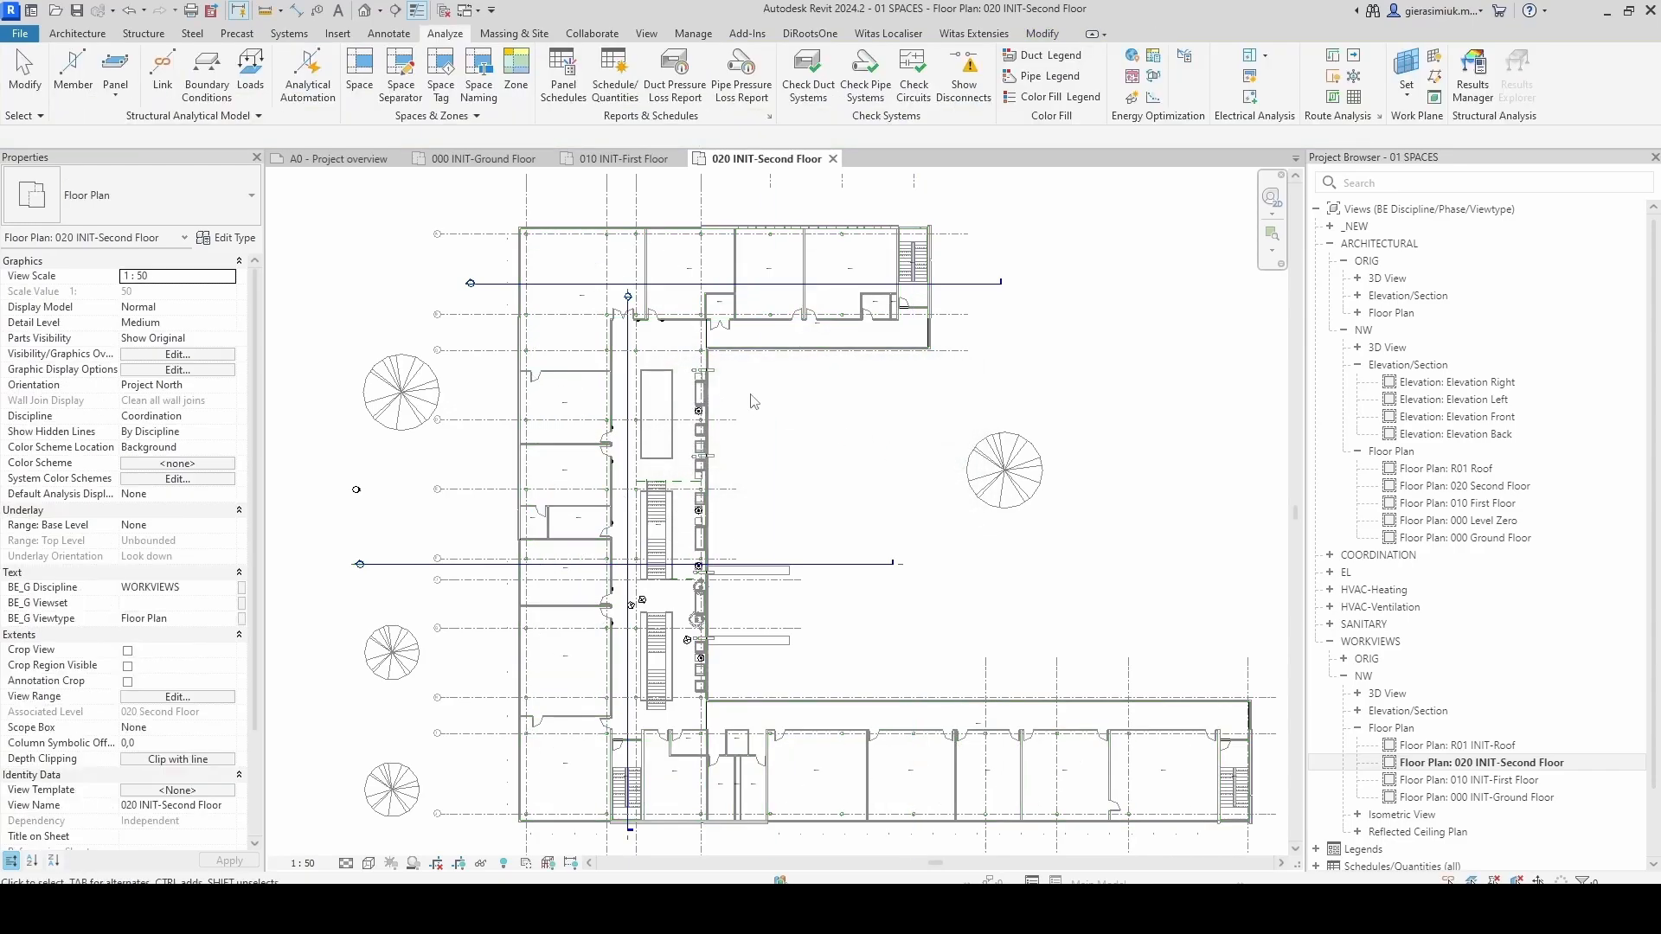
# Step: Examine the placed spaces and their name tags throughout the wings of the second floor plan
pyautogui.scroll(6, 902, 427)
pyautogui.moveTo(902, 427); pyautogui.dragTo(822, 512, button='middle')
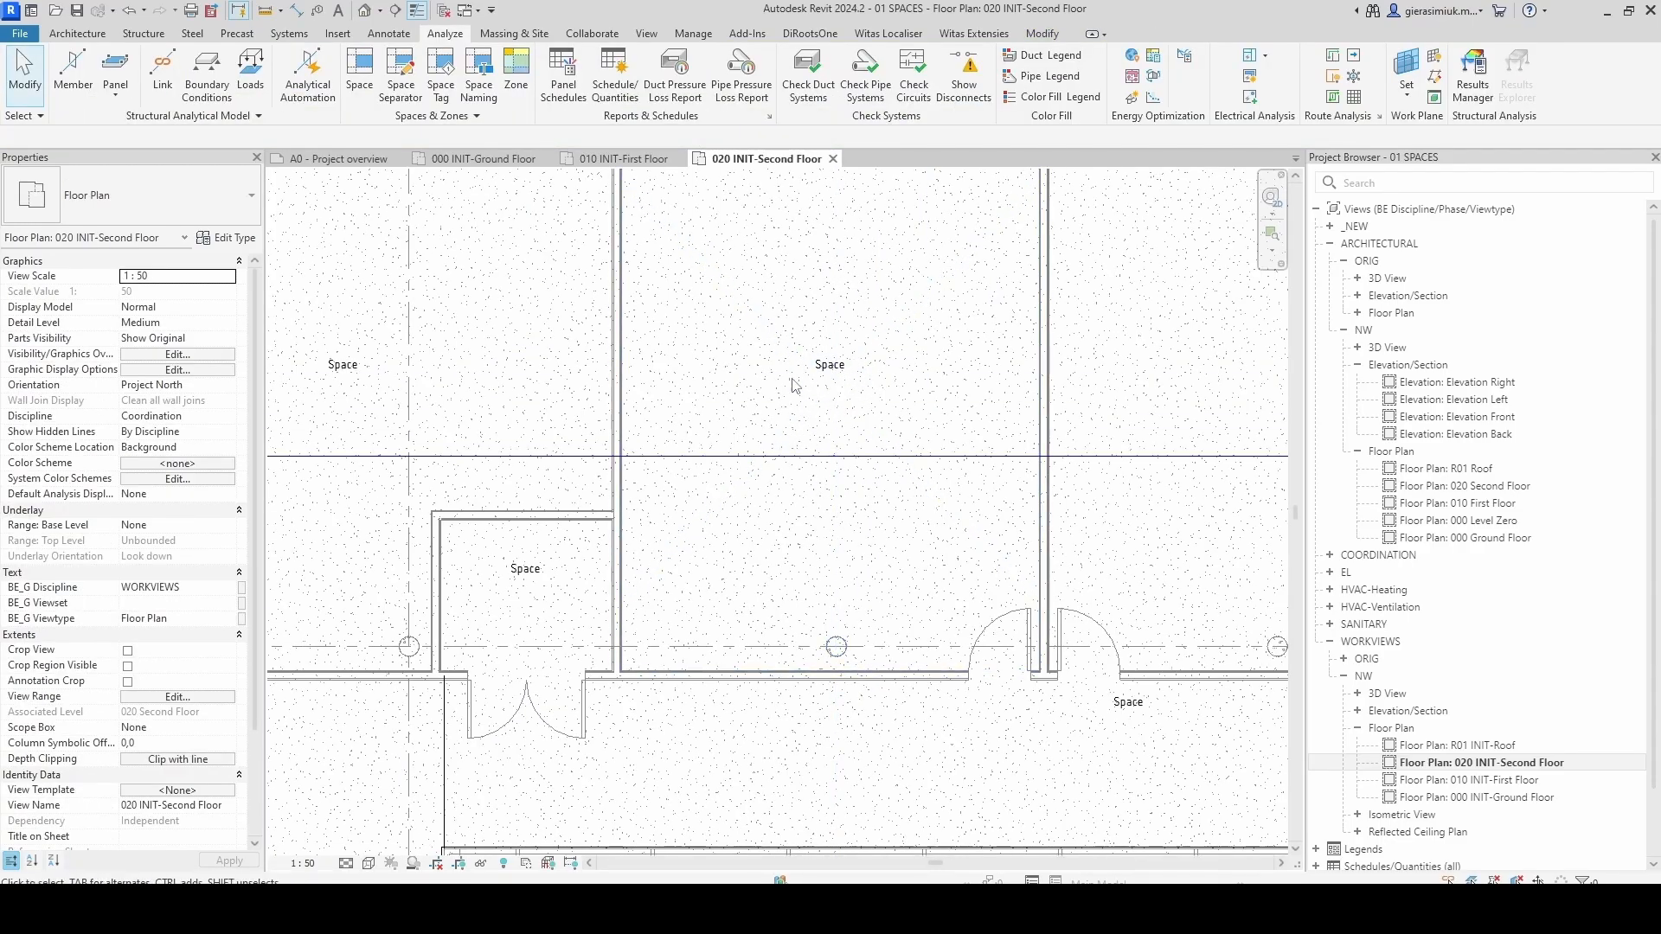
pyautogui.scroll(-3, 858, 379)
pyautogui.moveTo(841, 400); pyautogui.dragTo(1018, 309, button='middle')
pyautogui.moveTo(732, 333); pyautogui.dragTo(1003, 324, button='middle')
pyautogui.scroll(-2, 644, 383)
pyautogui.moveTo(627, 530); pyautogui.dragTo(682, 286, button='middle')
pyautogui.moveTo(674, 555); pyautogui.dragTo(484, 284, button='middle')
pyautogui.scroll(-3, 484, 283)
pyautogui.moveTo(691, 591); pyautogui.dragTo(619, 350, button='middle')
pyautogui.scroll(2, 770, 438)
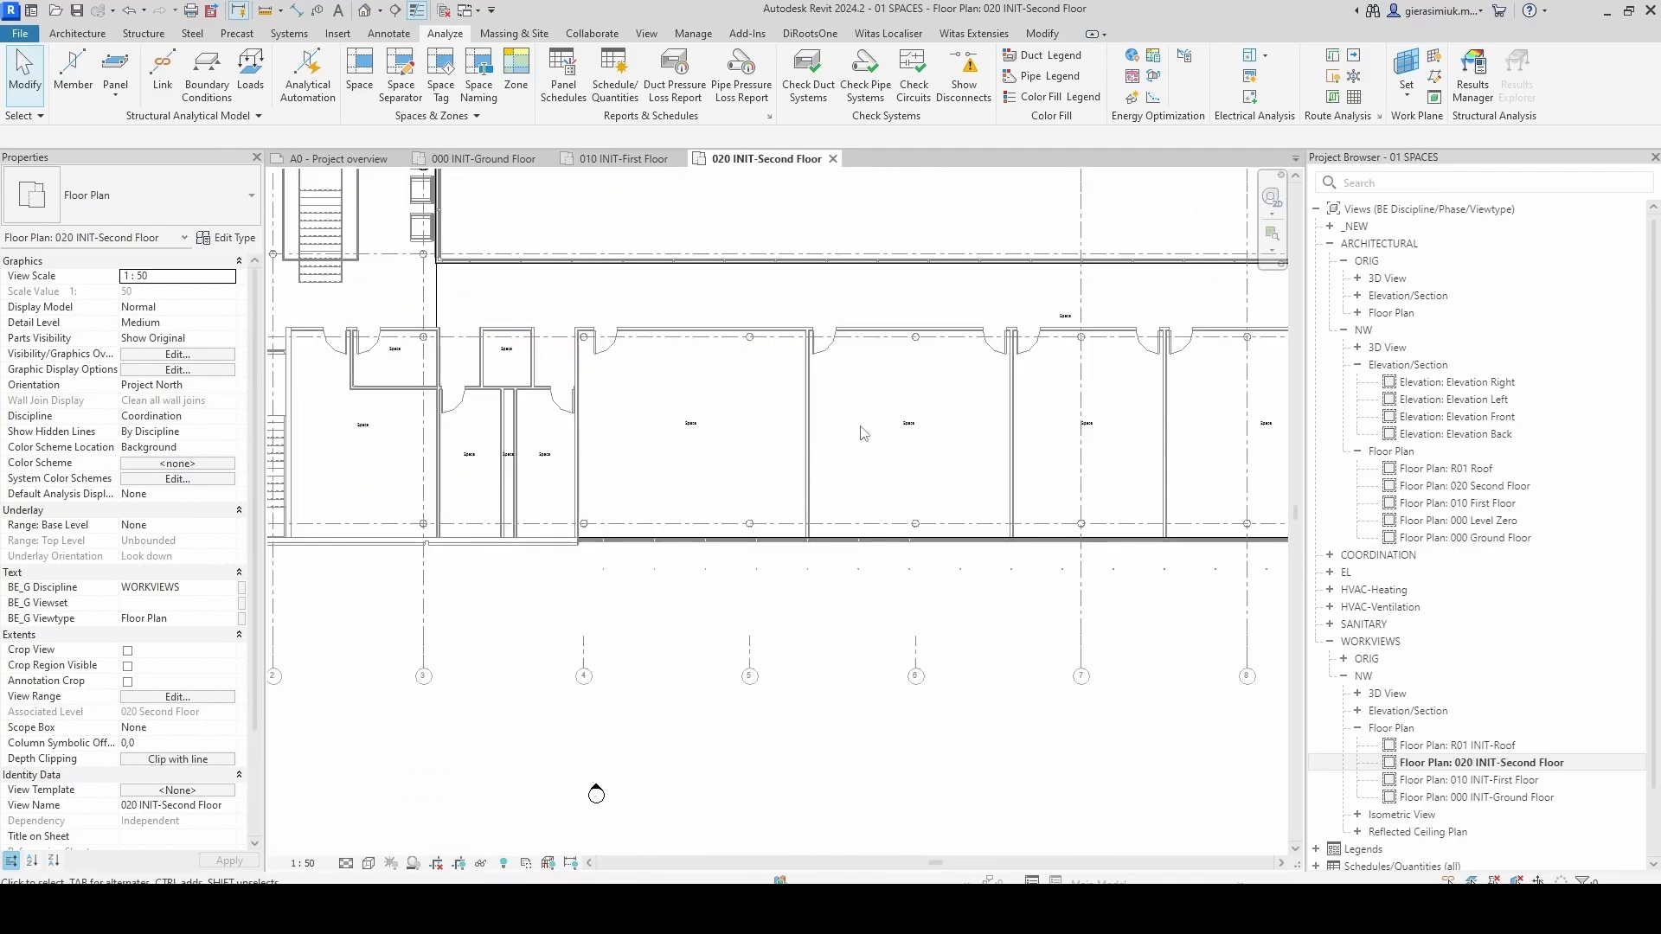
pyautogui.moveTo(894, 429); pyautogui.dragTo(729, 444, button='middle')
pyautogui.scroll(2, 742, 436)
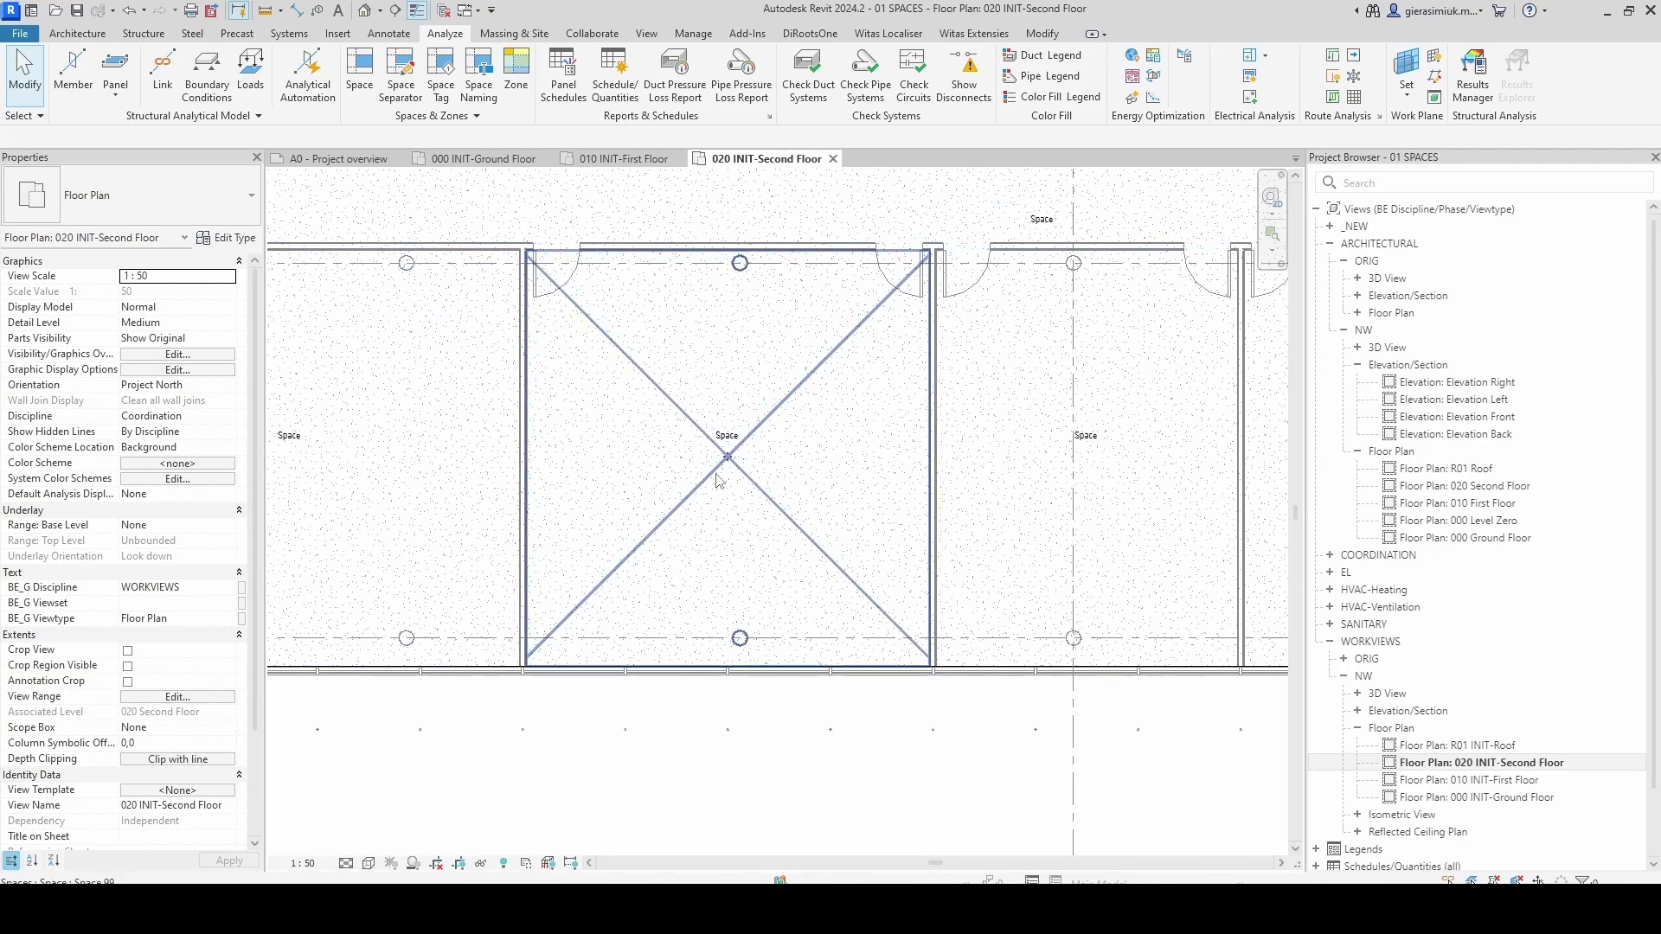
pyautogui.moveTo(761, 457); pyautogui.dragTo(738, 463, button='middle')
pyautogui.scroll(-2, 871, 459)
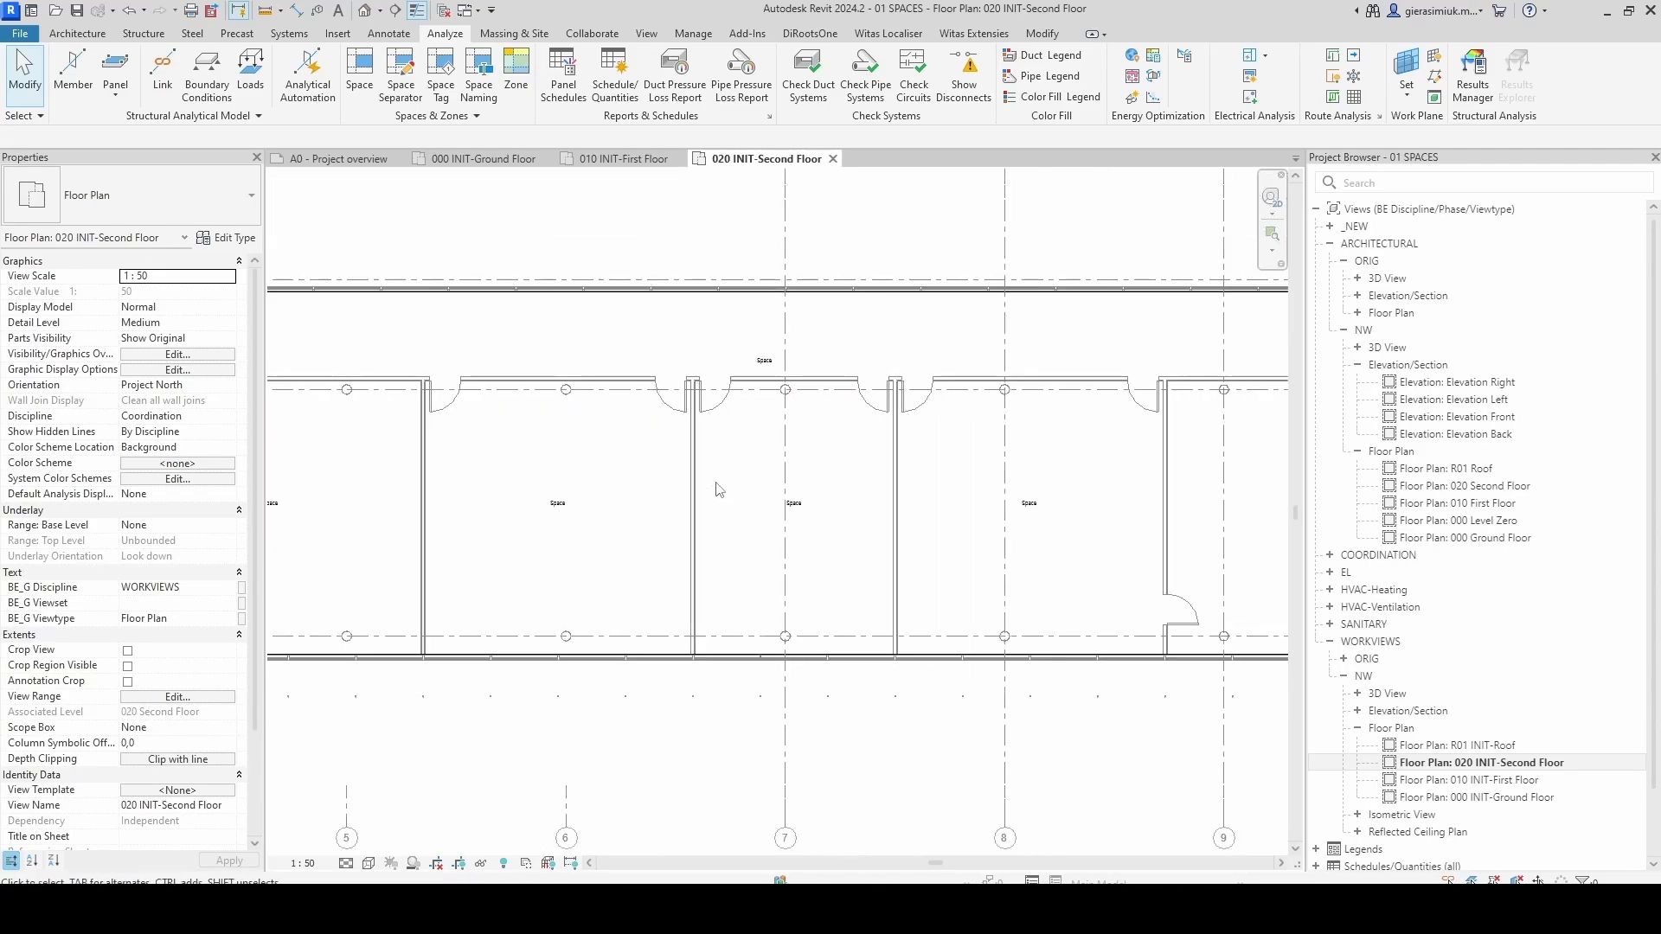
pyautogui.scroll(-5, 658, 460)
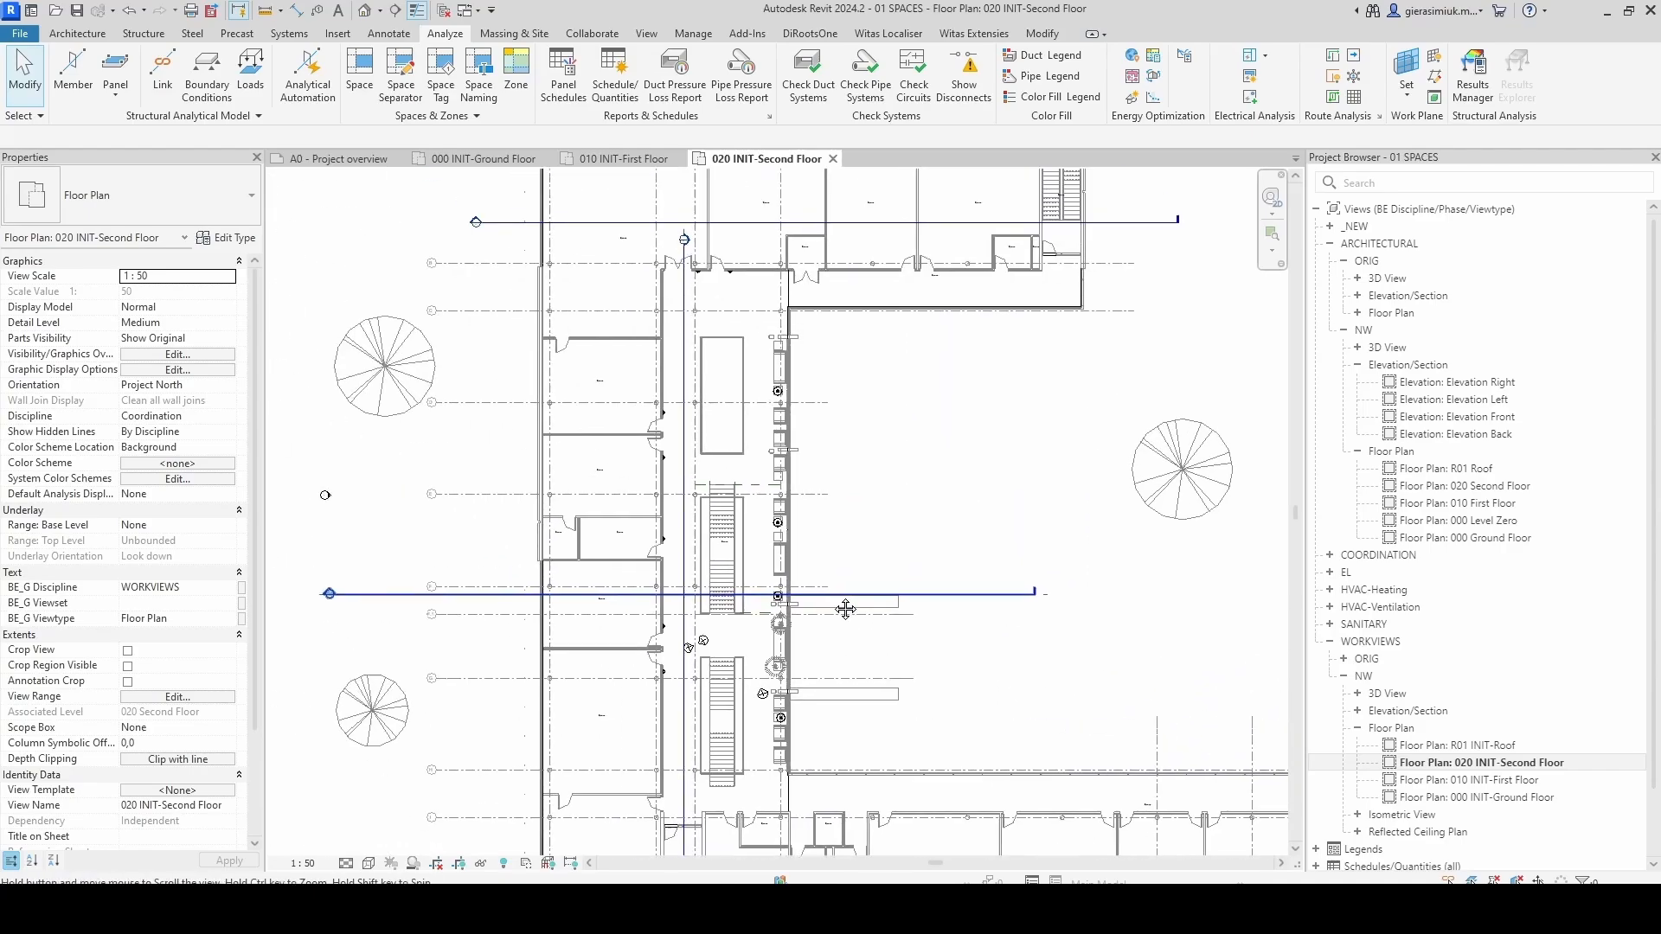
pyautogui.scroll(4, 730, 424)
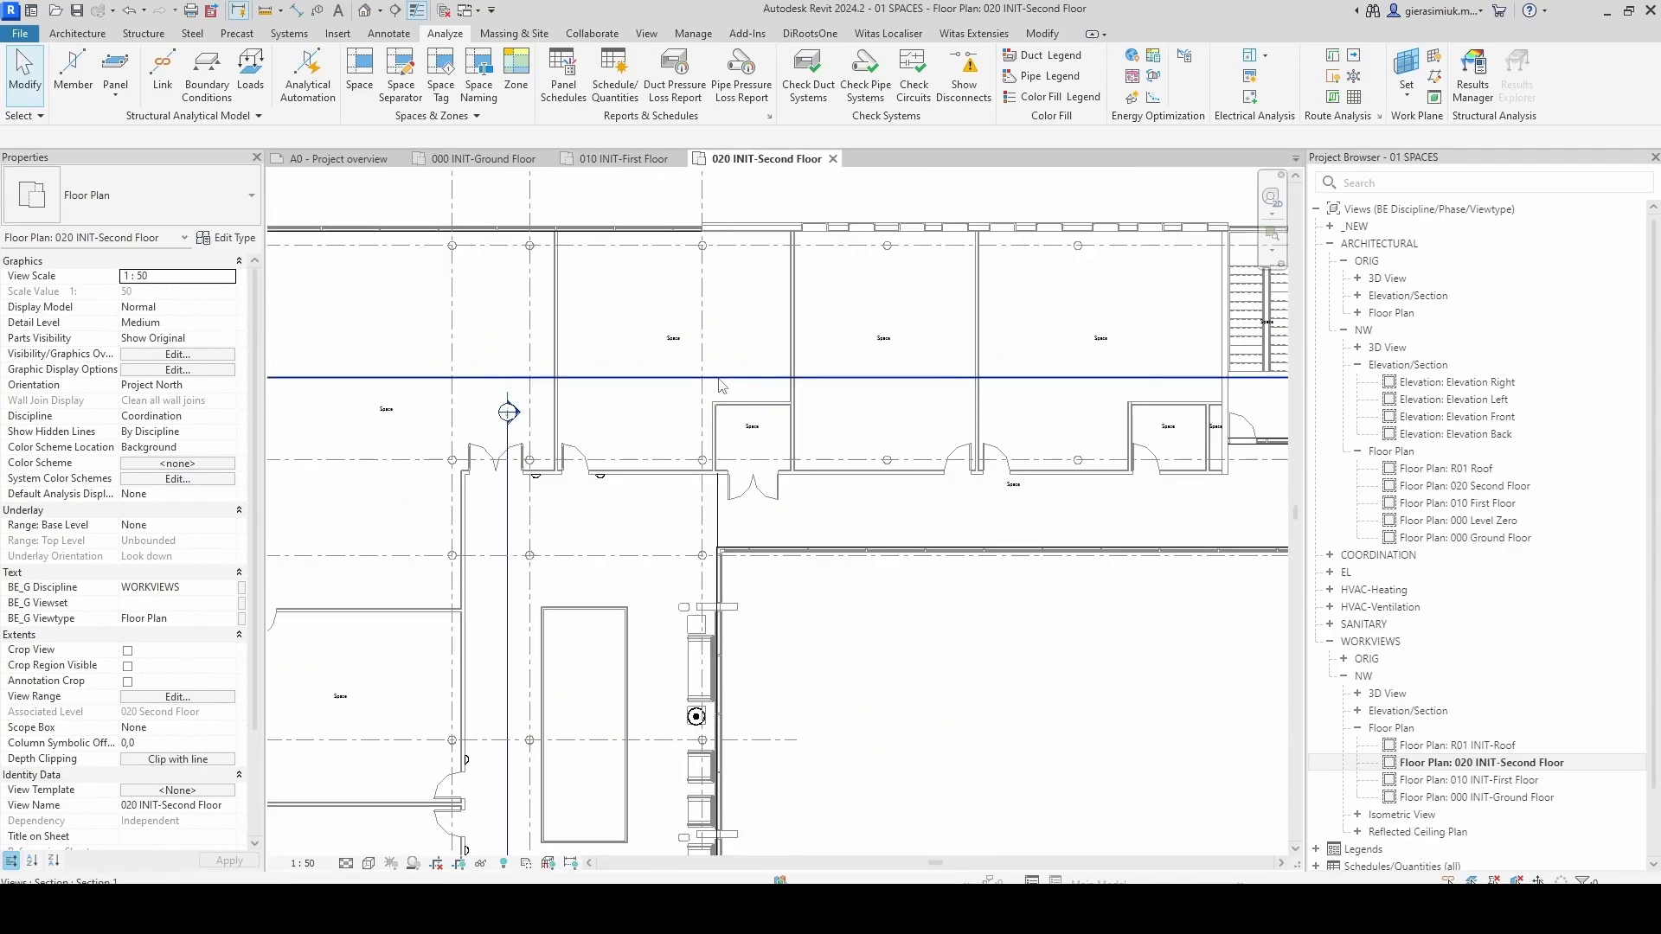
pyautogui.moveTo(691, 378); pyautogui.dragTo(797, 370, button='middle')
pyautogui.moveTo(586, 325); pyautogui.dragTo(545, 319, button='middle')
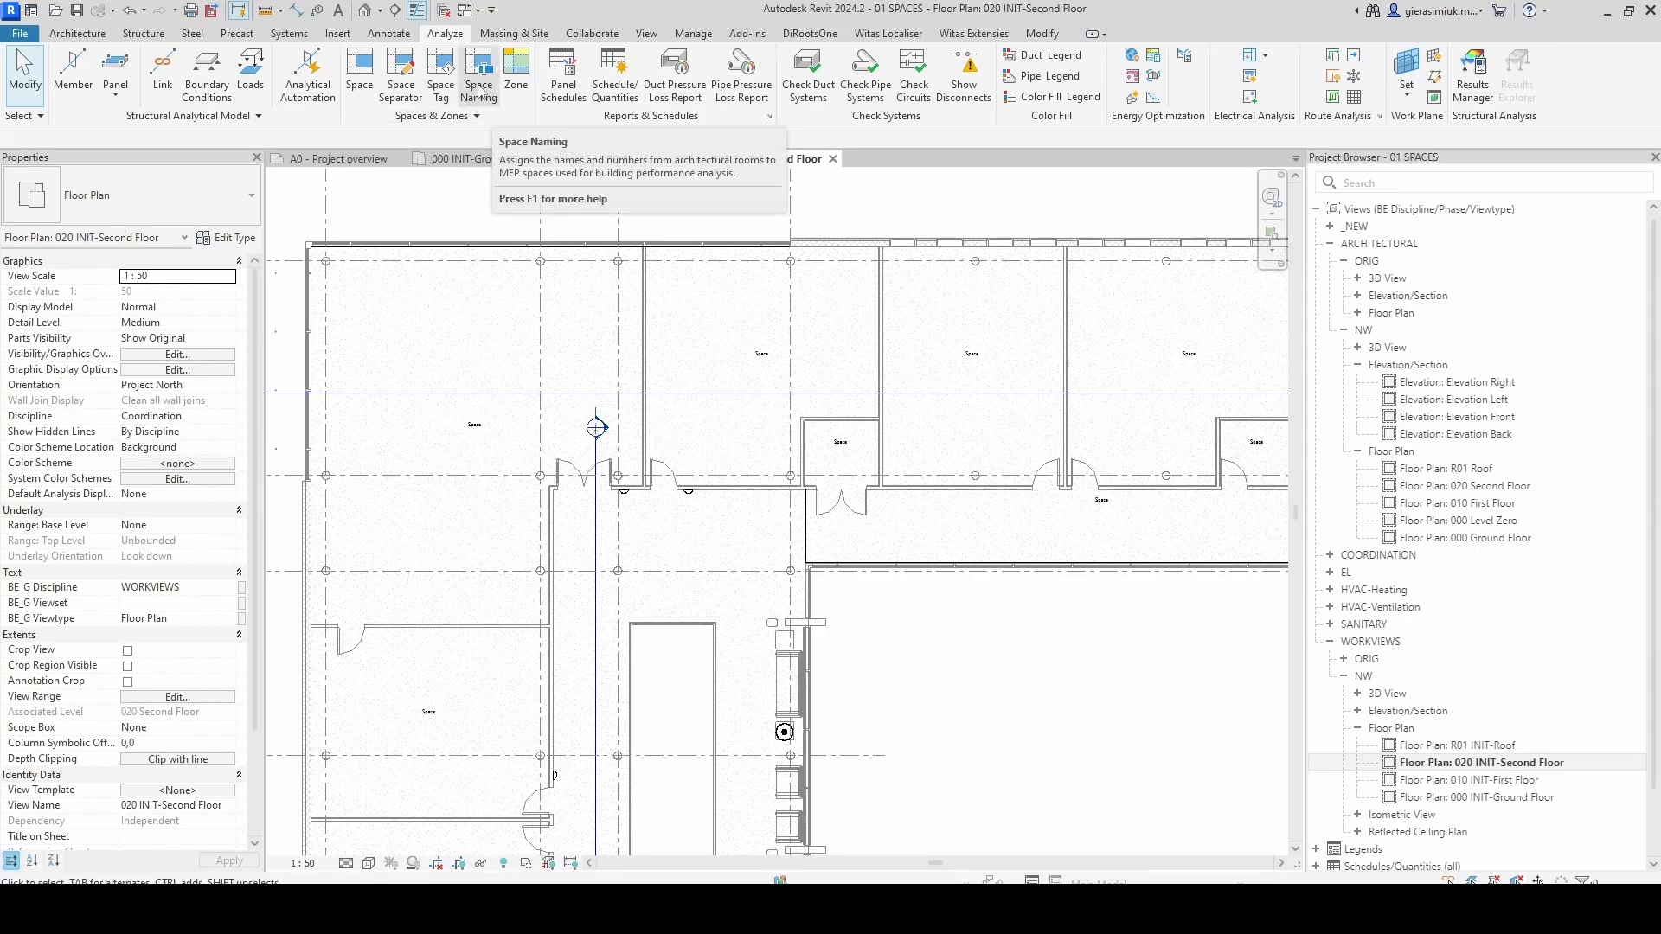
# Step: Review the Space Naming options for assigning room names and numbers to the spaces, without applying them
pyautogui.click(476, 103)
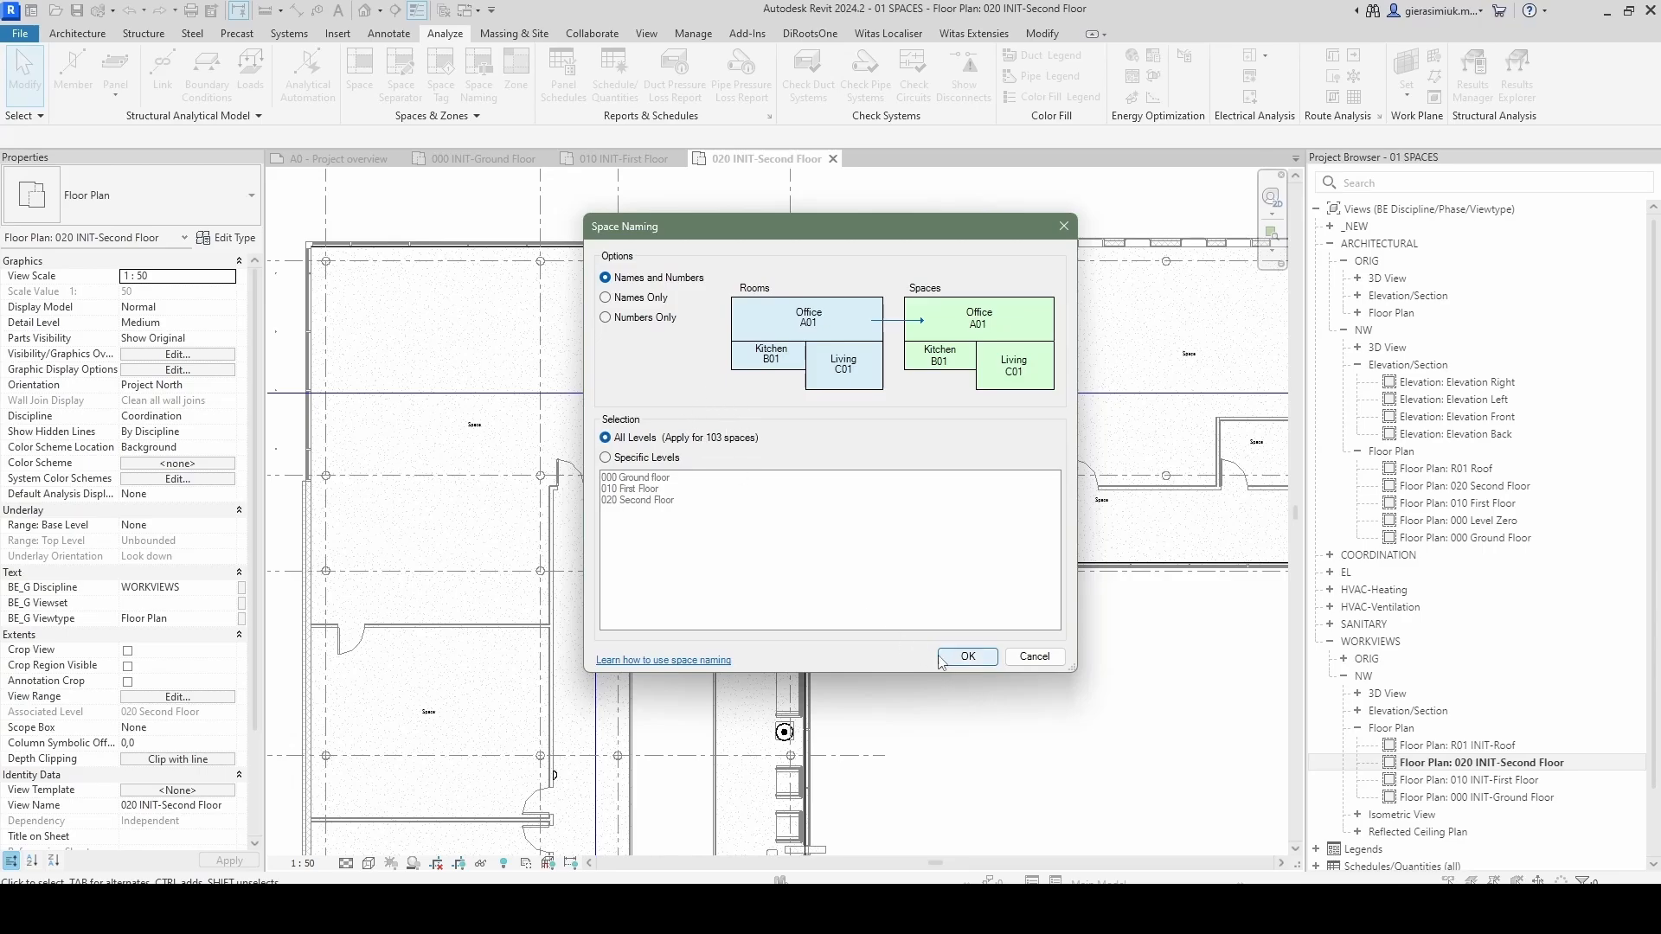
pyautogui.click(1035, 657)
# Step: Open the Section 1 view from its section line through the building's upper wing
pyautogui.scroll(-5, 606, 415)
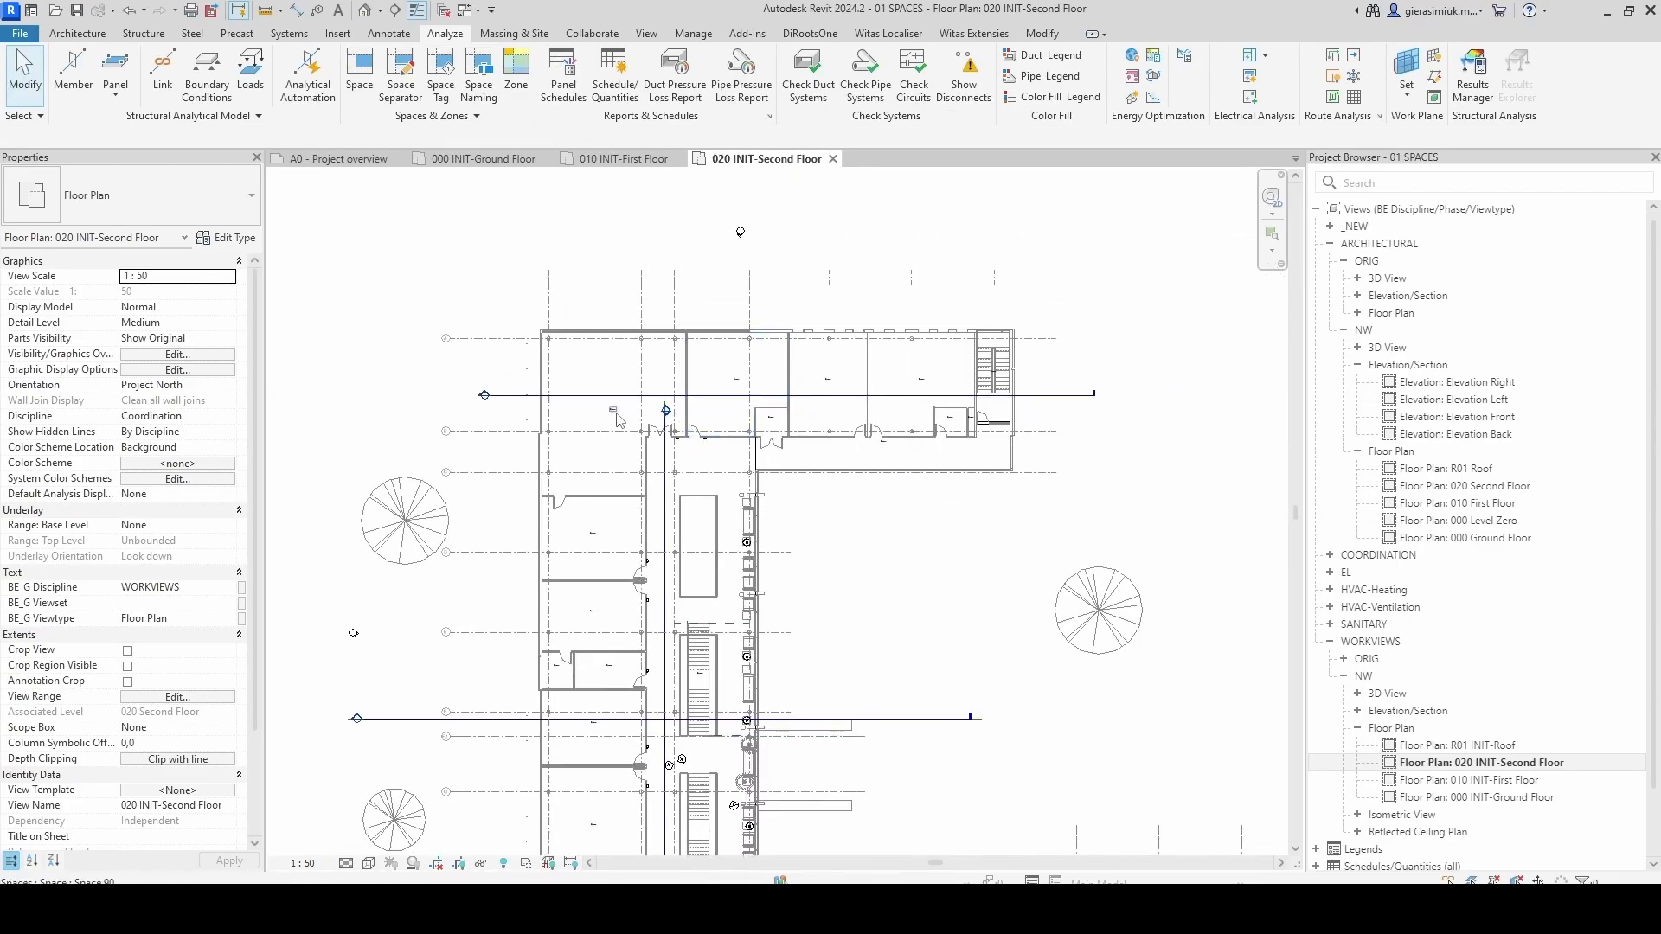
pyautogui.click(595, 400)
pyautogui.rightClick(593, 400)
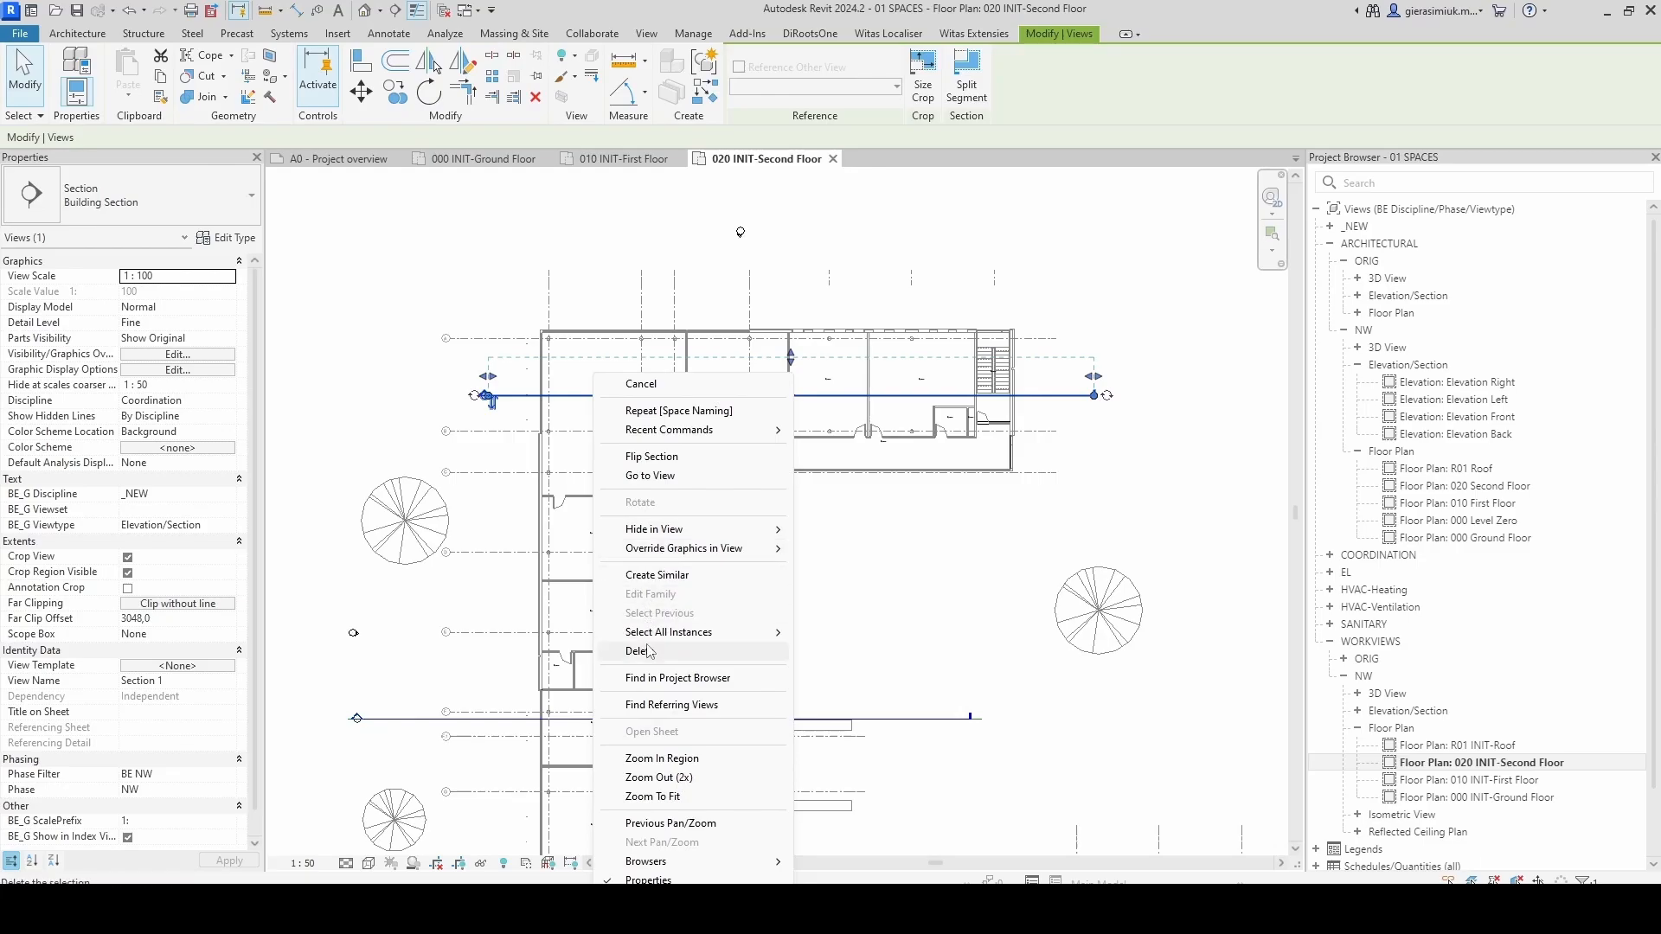
pyautogui.click(645, 475)
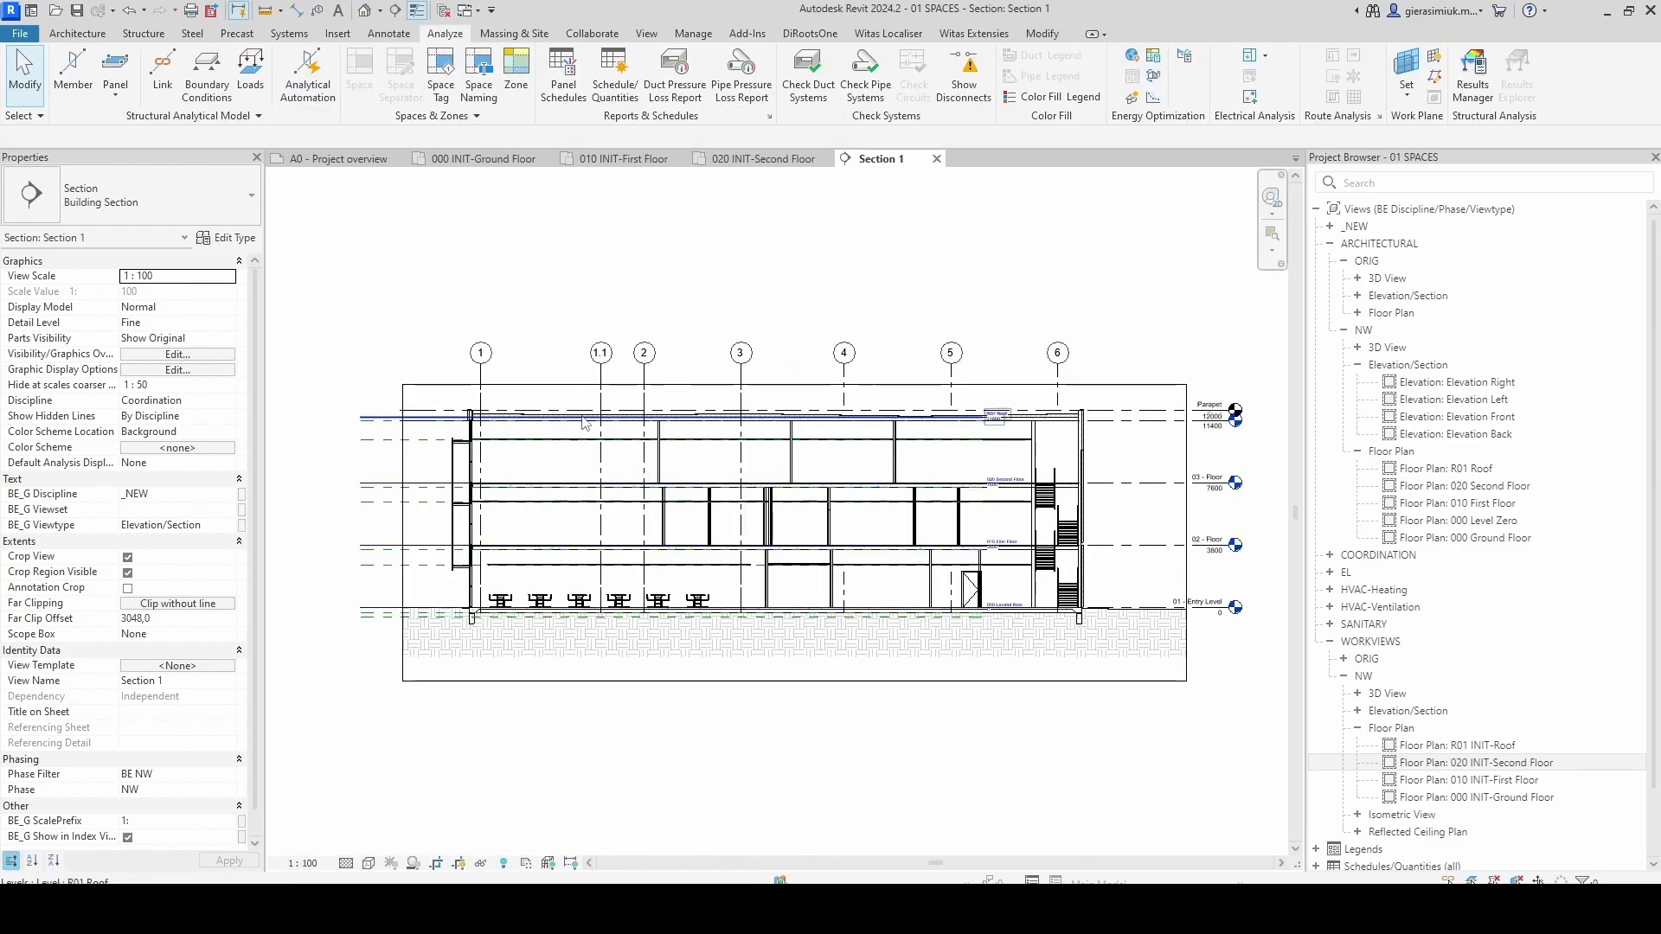
# Step: Apply the BE Name color scheme of the Spaces category to the Section 1 view
pyautogui.scroll(2, 597, 415)
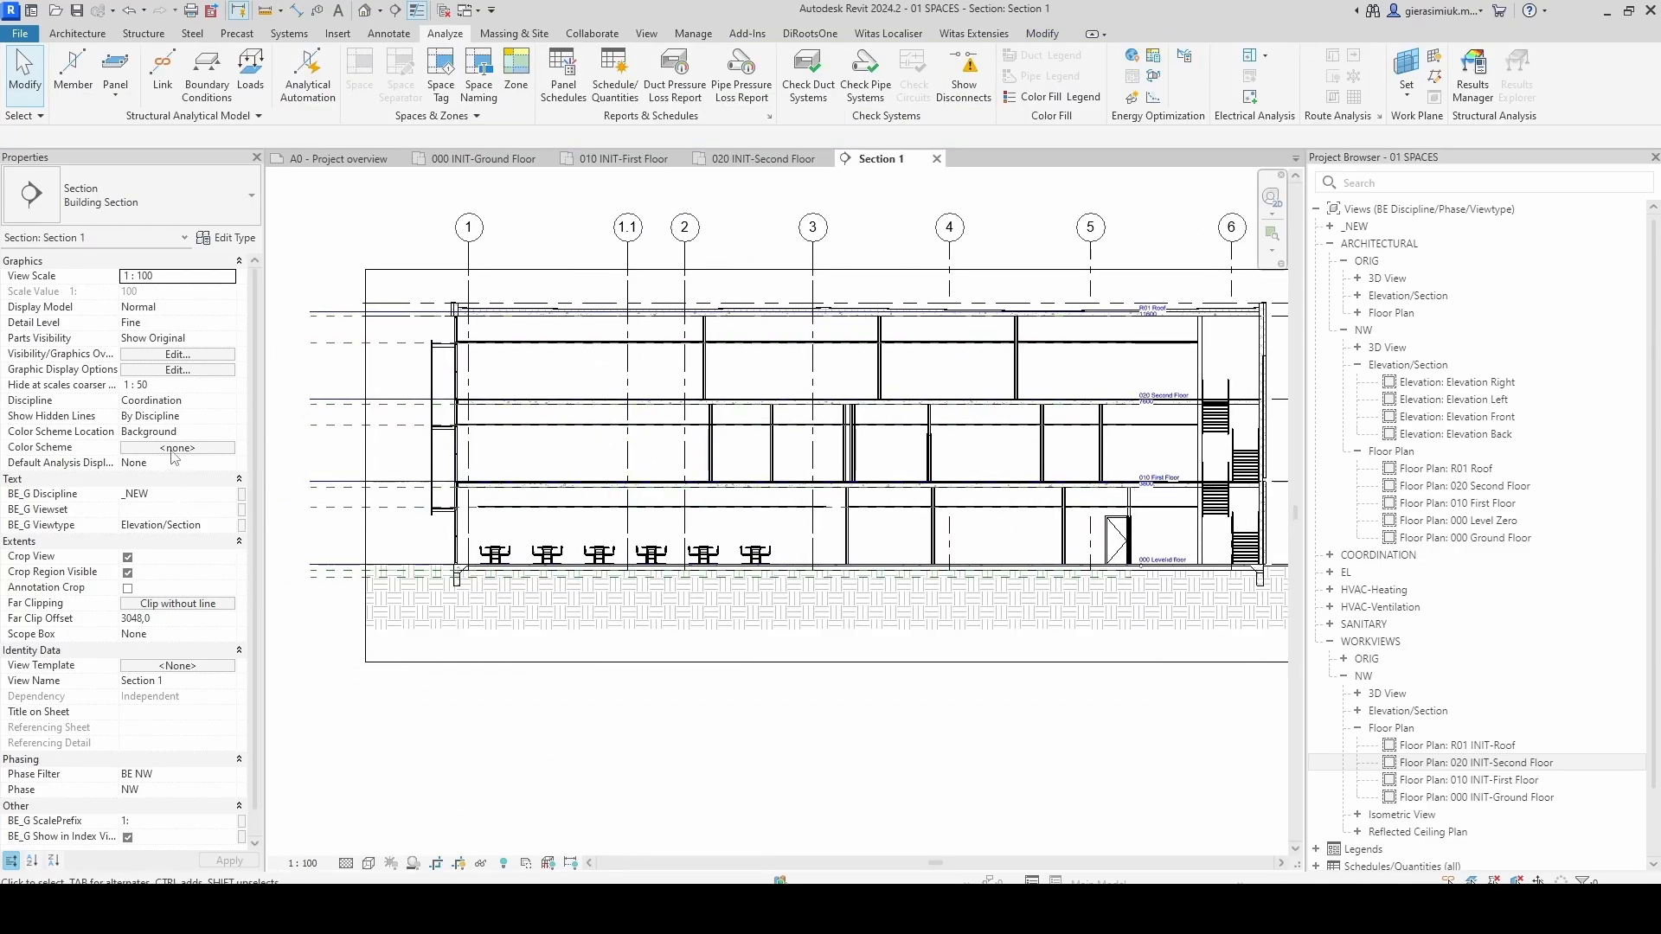
pyautogui.click(159, 450)
pyautogui.click(200, 339)
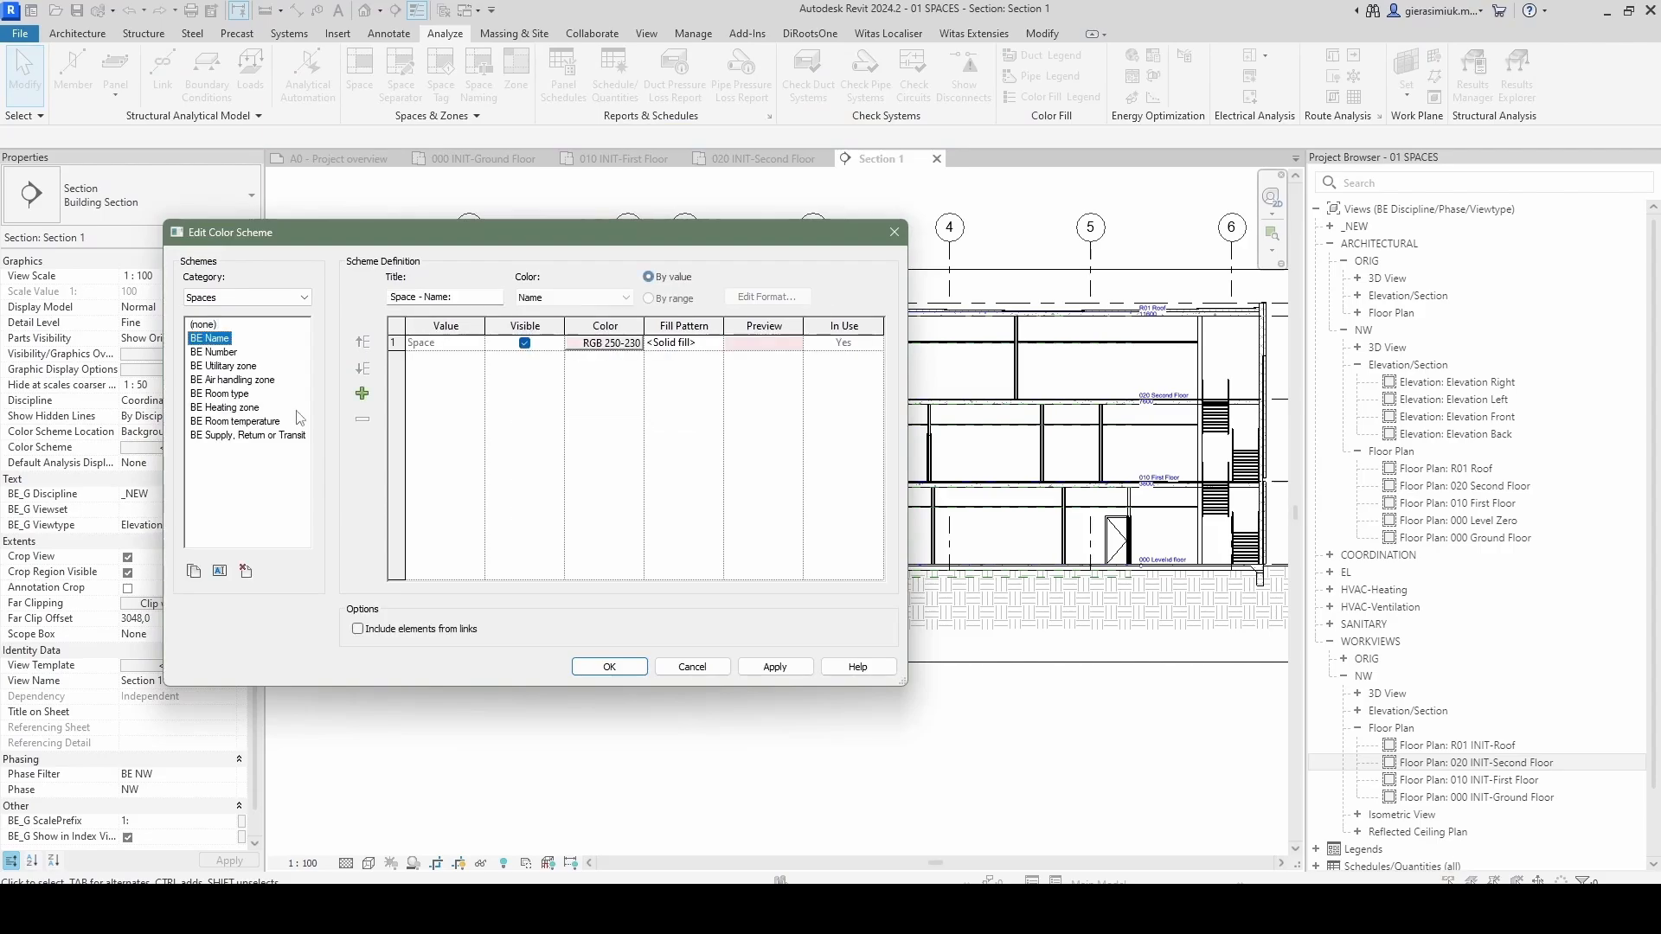
pyautogui.click(773, 667)
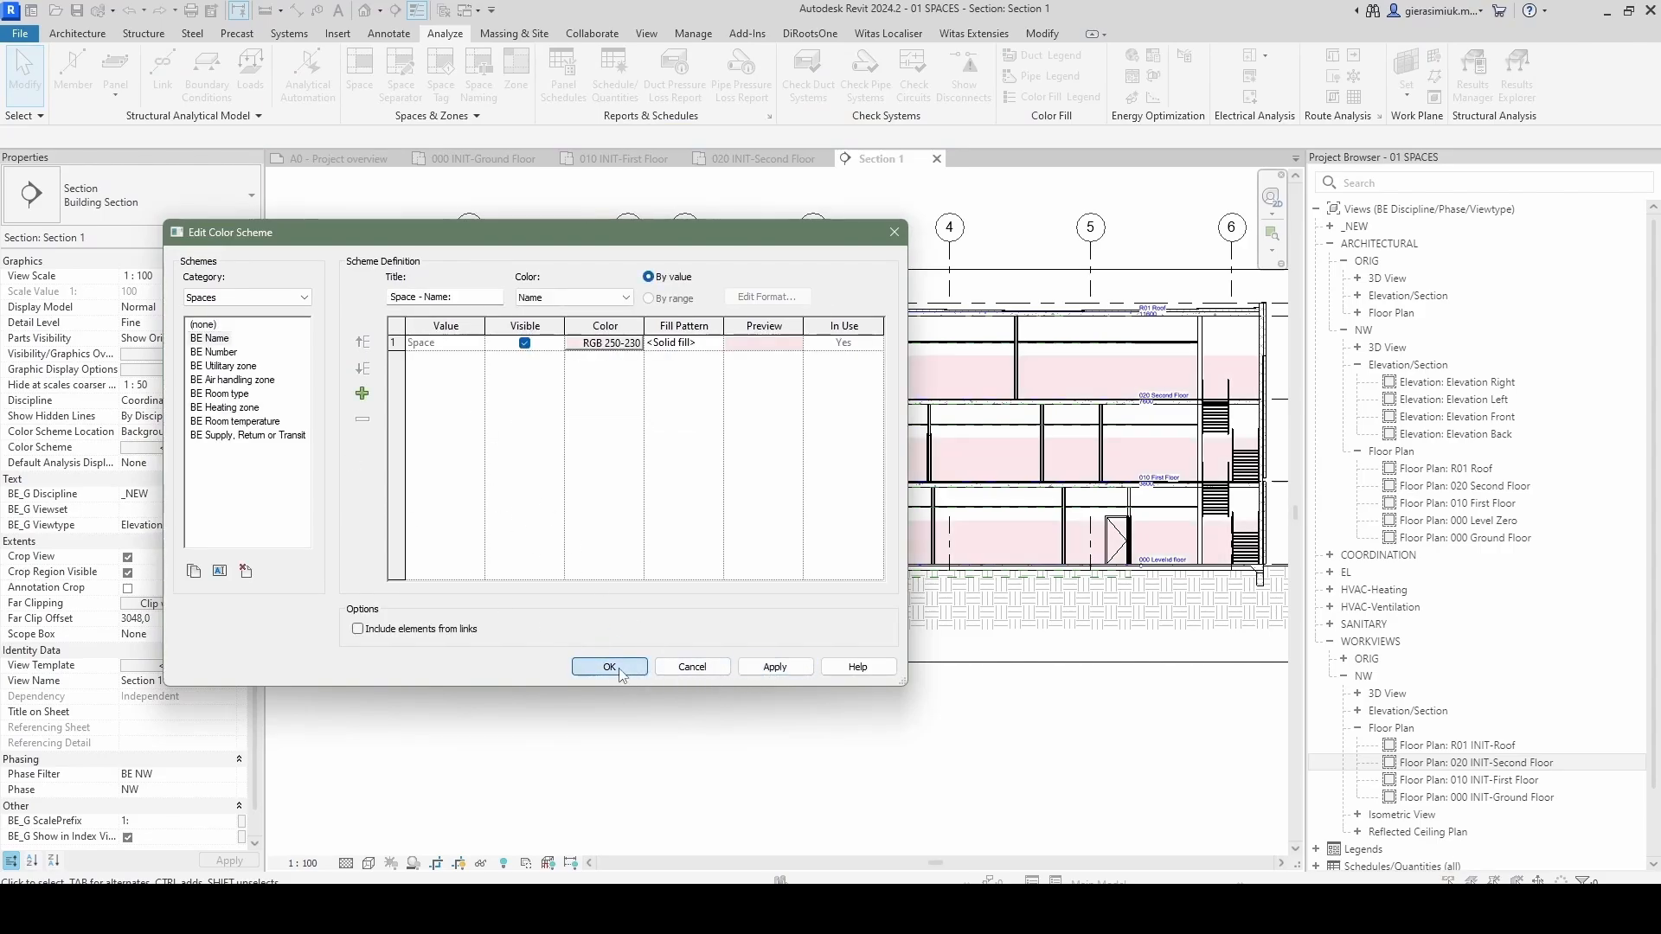
pyautogui.click(609, 667)
pyautogui.moveTo(662, 458); pyautogui.dragTo(593, 434, button='middle')
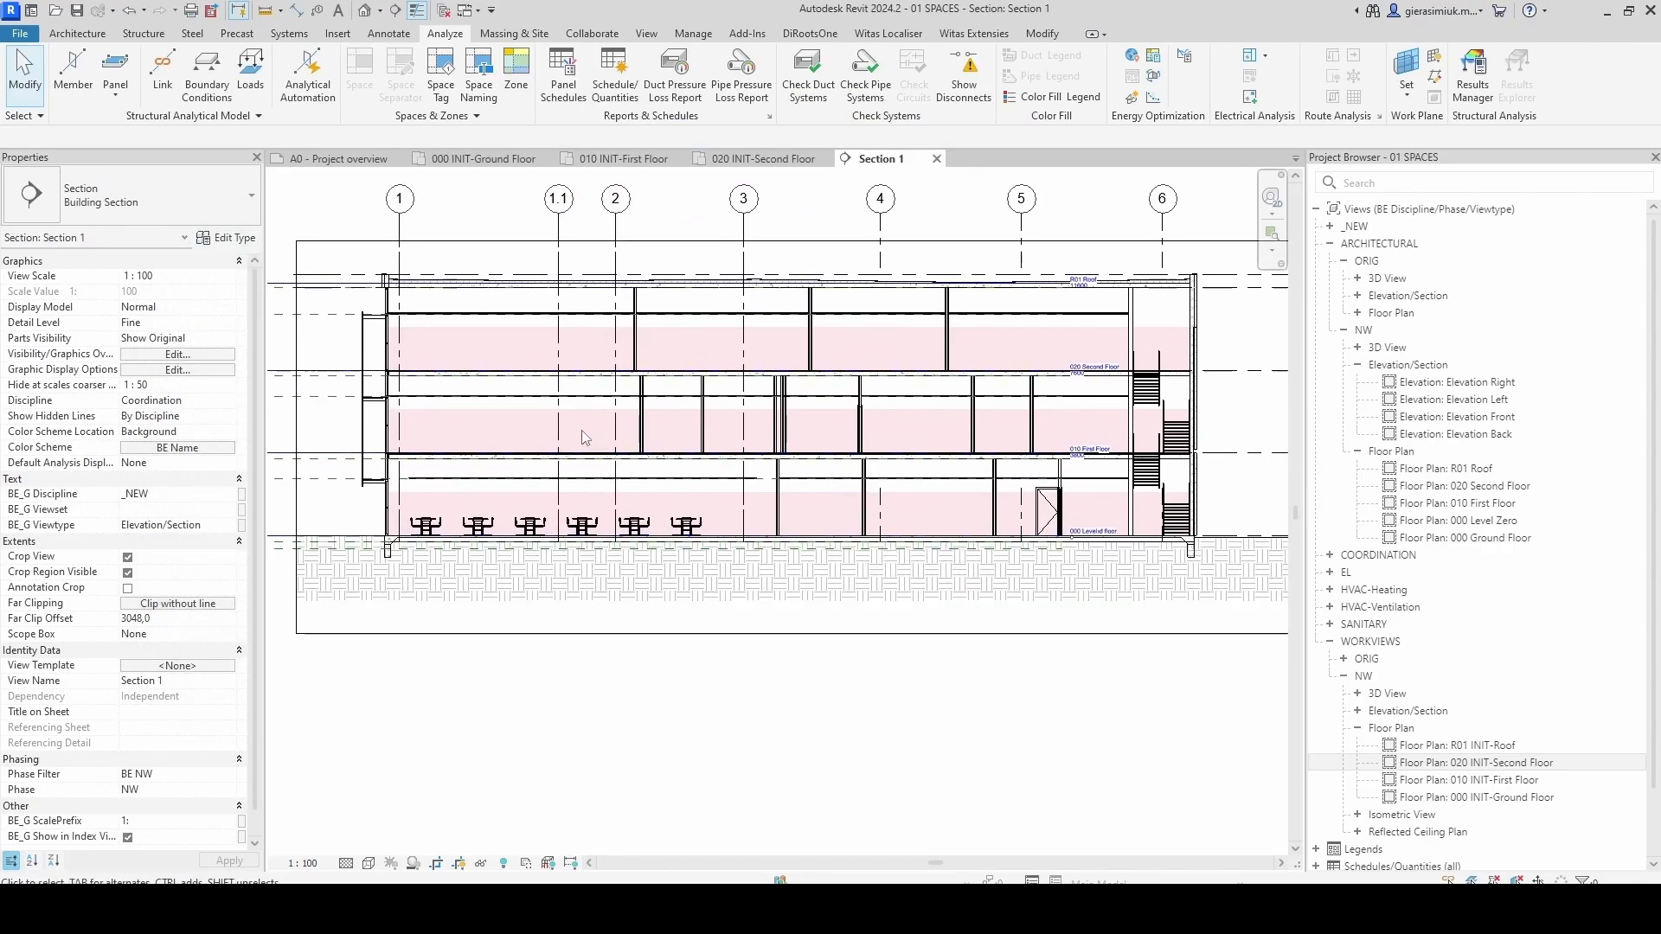
# Step: Inspect the Upper Limit and Limit Offset of individual second-floor spaces in the Section 1 view
pyautogui.click(519, 415)
pyautogui.press('Escape')
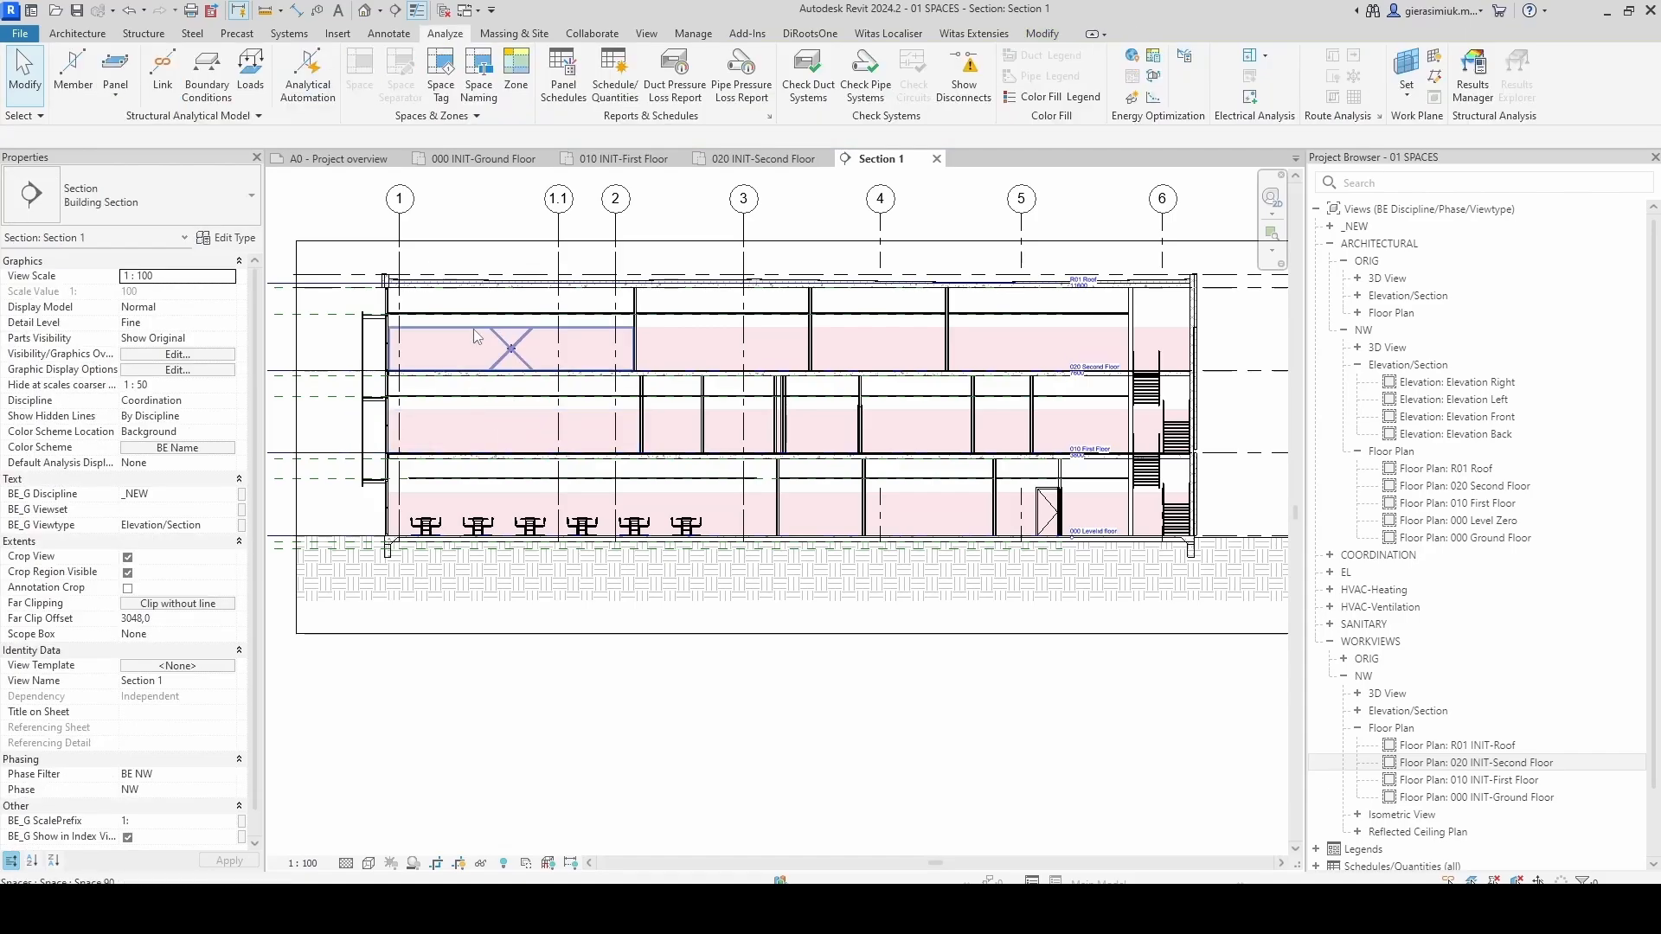
pyautogui.click(692, 346)
pyautogui.scroll(2, 658, 354)
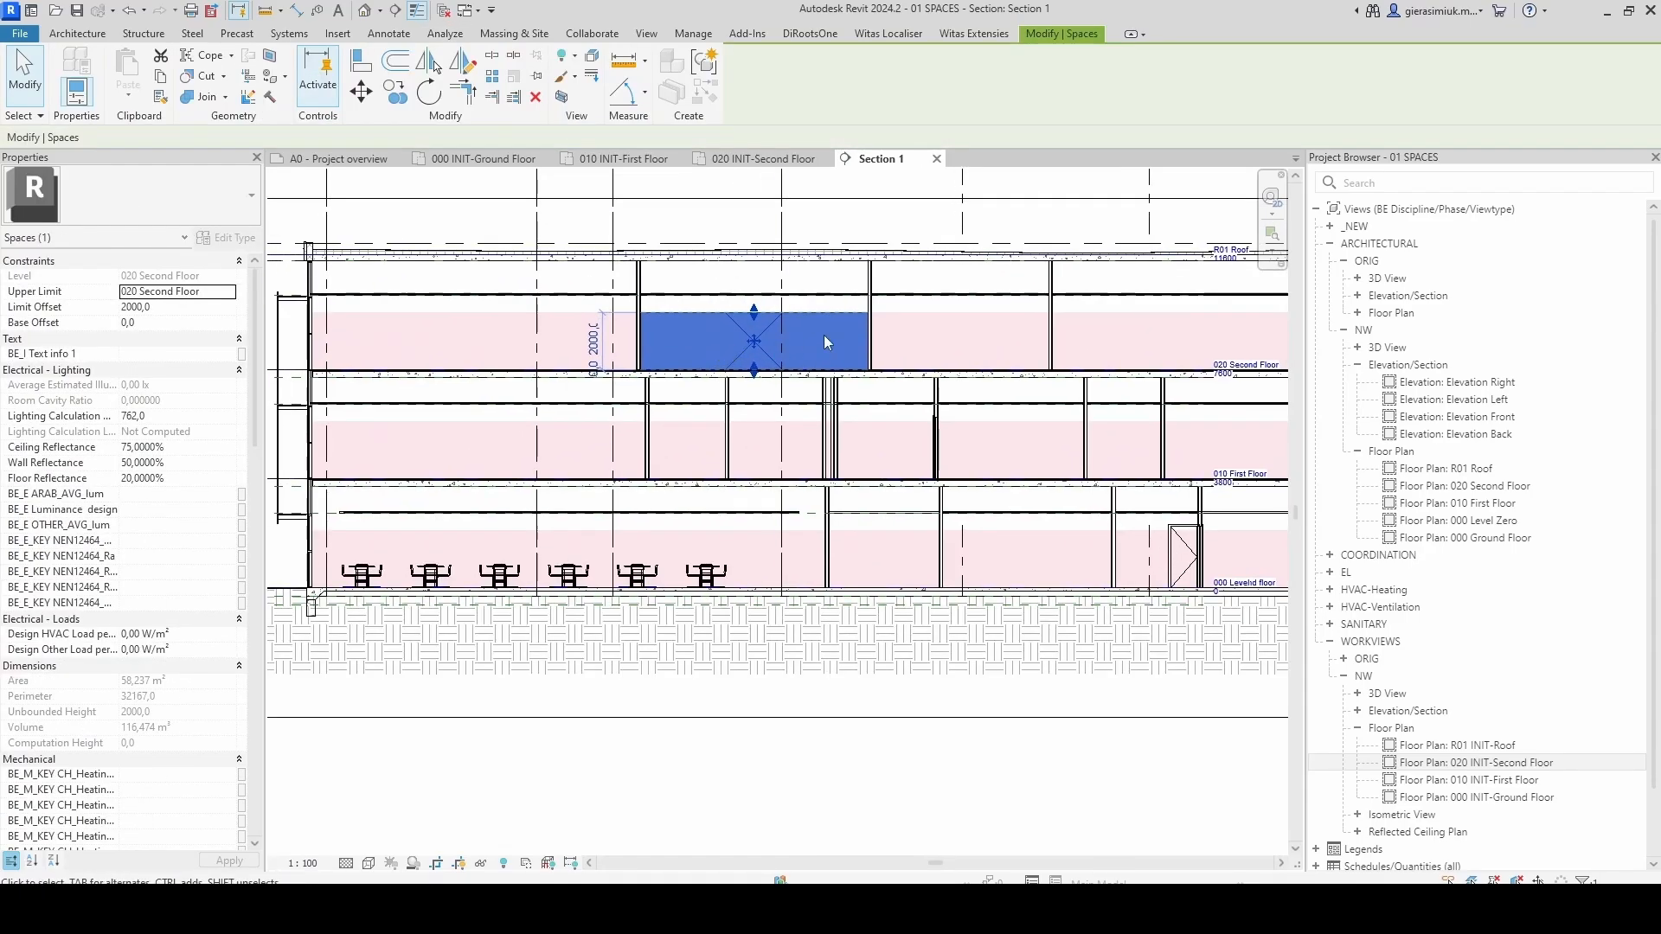
pyautogui.press('Escape')
pyautogui.click(938, 325)
pyautogui.moveTo(938, 327); pyautogui.dragTo(819, 331, button='middle')
pyautogui.press('Escape')
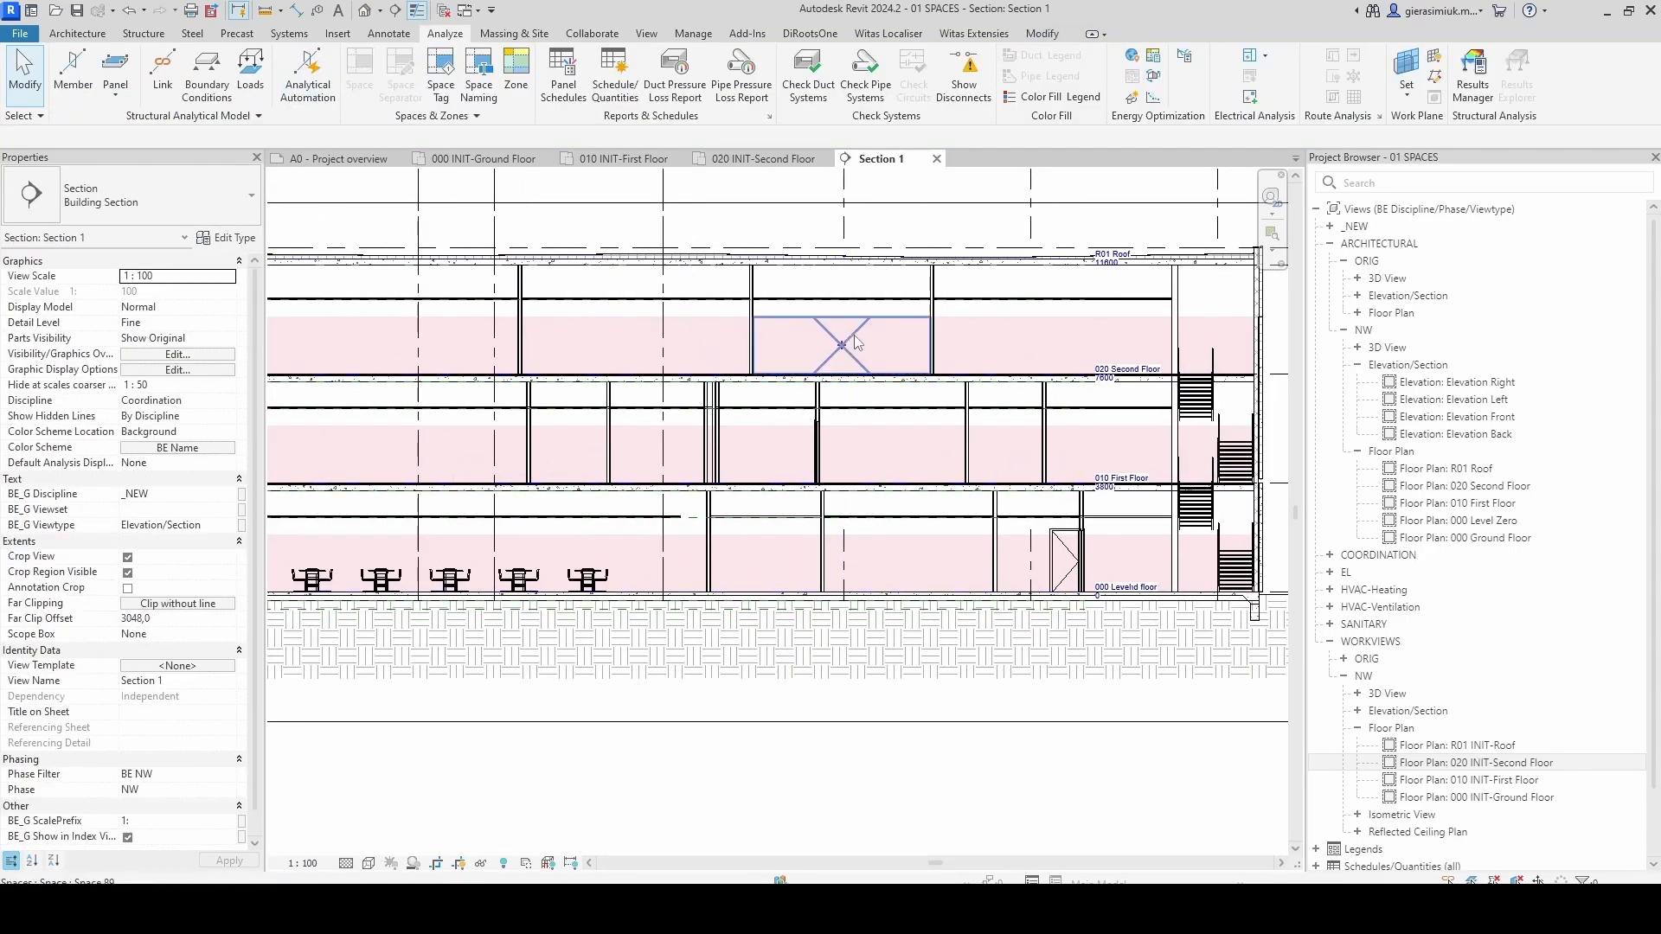
# Step: Select three adjacent second-floor spaces together in the section to check their shared limit properties
pyautogui.click(855, 342)
pyautogui.keyDown('ctrl'); pyautogui.click(629, 330); pyautogui.keyUp('ctrl')
pyautogui.moveTo(489, 369); pyautogui.dragTo(628, 351, button='middle')
pyautogui.keyDown('ctrl'); pyautogui.click(480, 336); pyautogui.keyUp('ctrl')
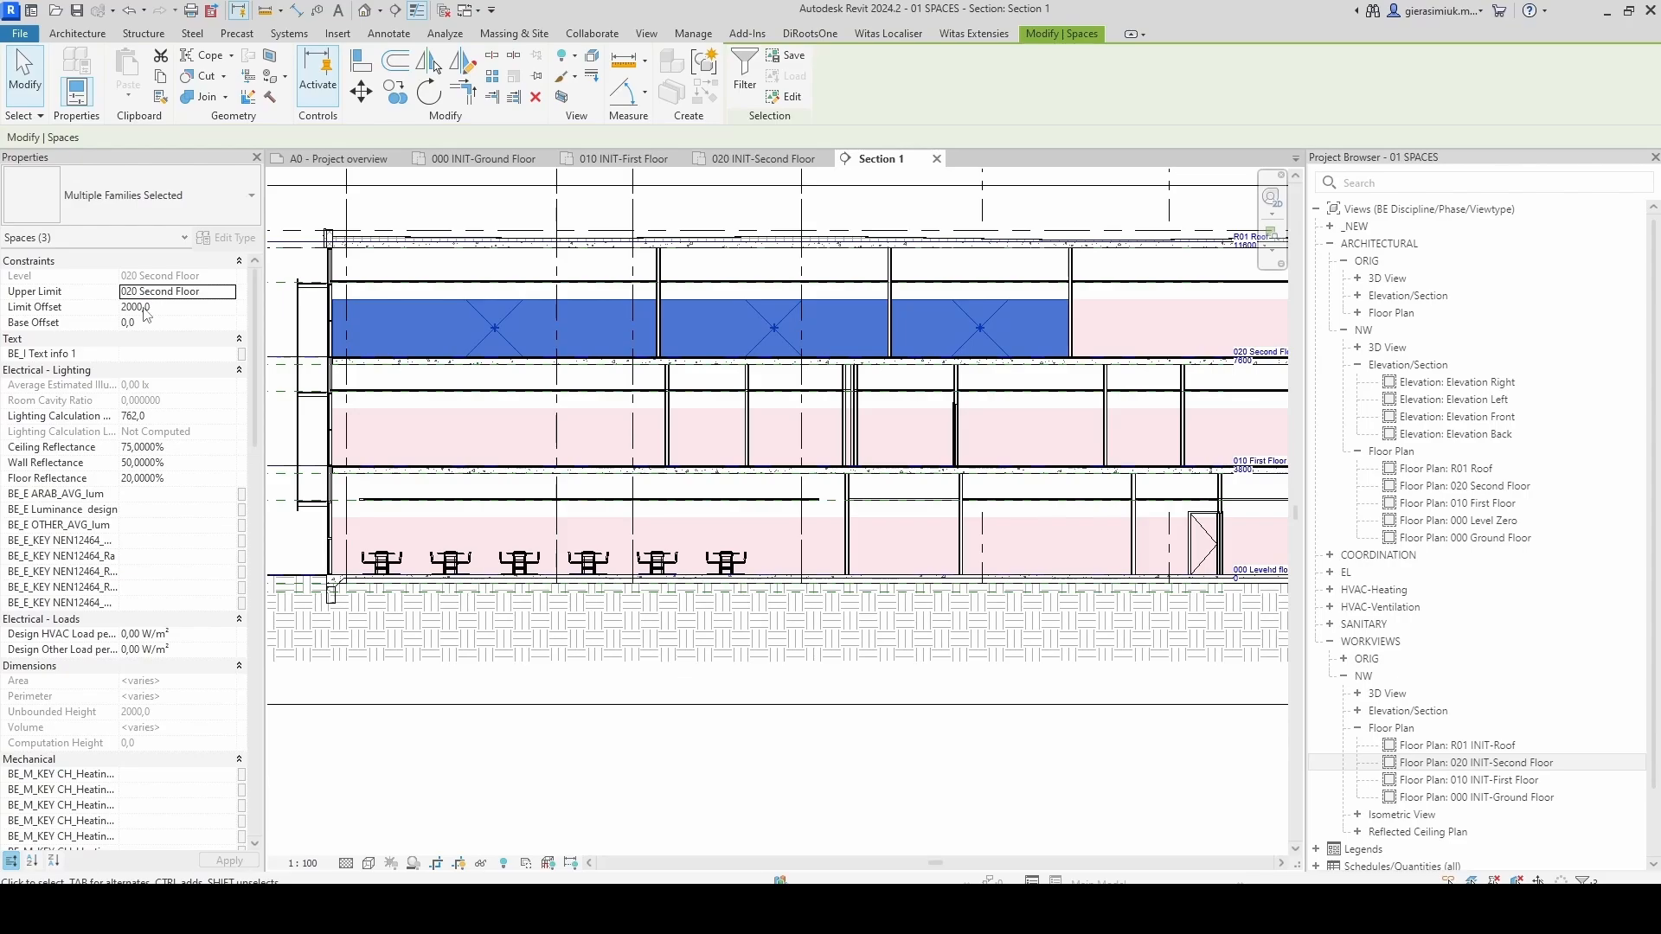
pyautogui.press('Escape')
# Step: Compare the space heights with the false ceilings, floor slabs and stairwell throughout the section
pyautogui.scroll(3, 626, 372)
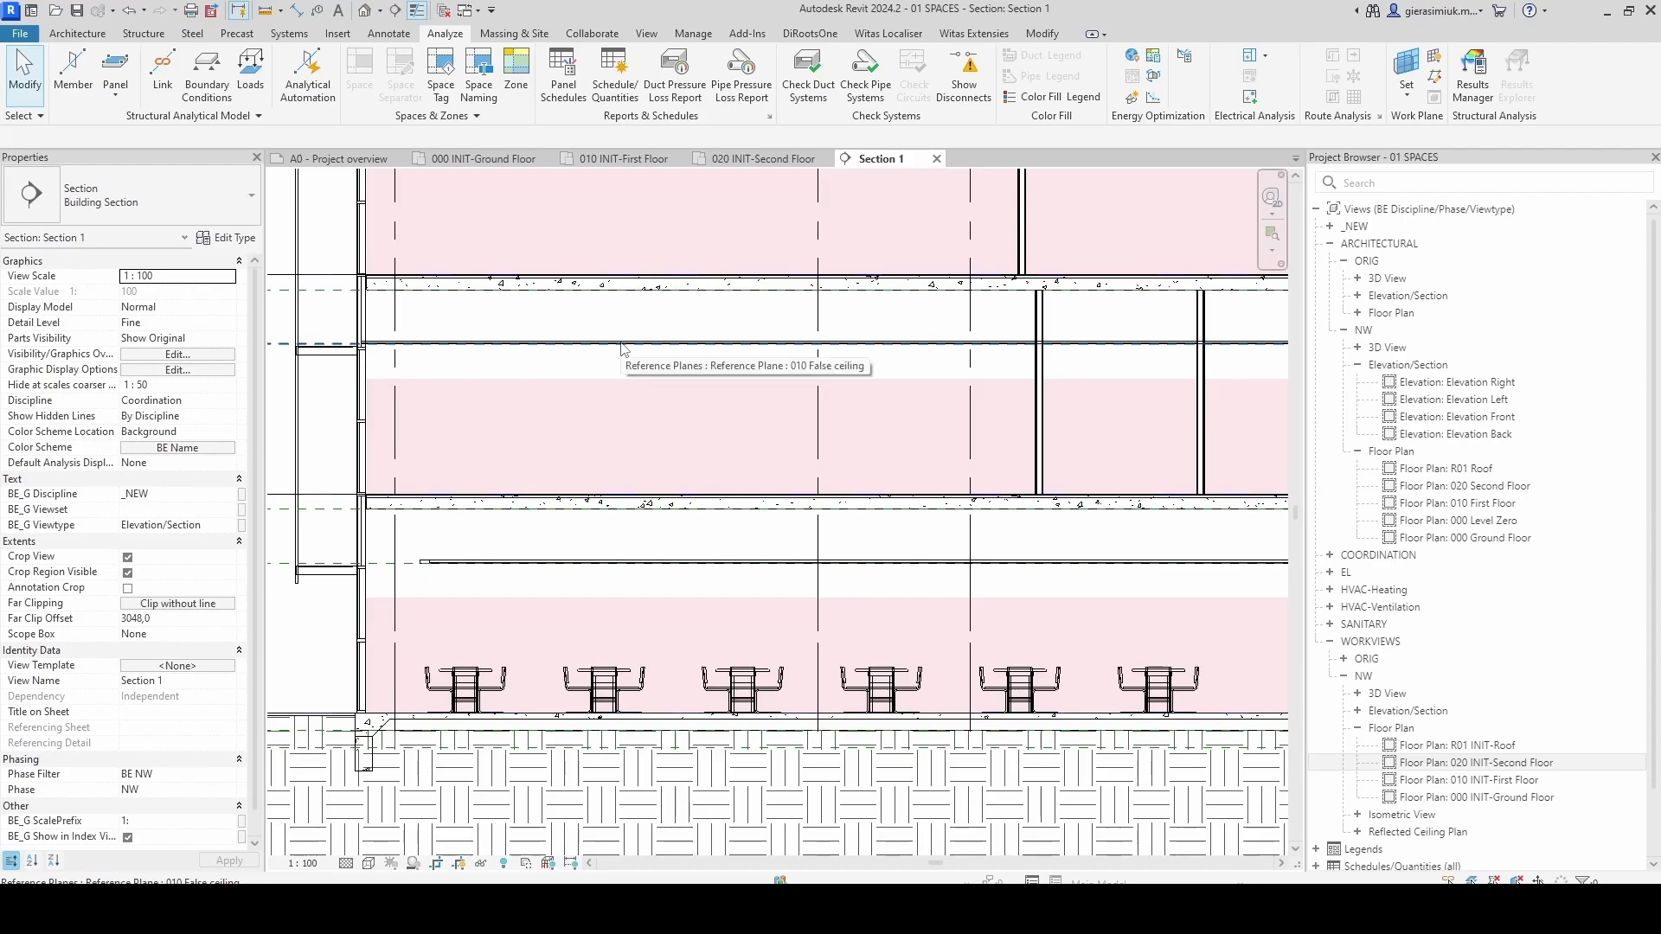
pyautogui.scroll(-5, 582, 350)
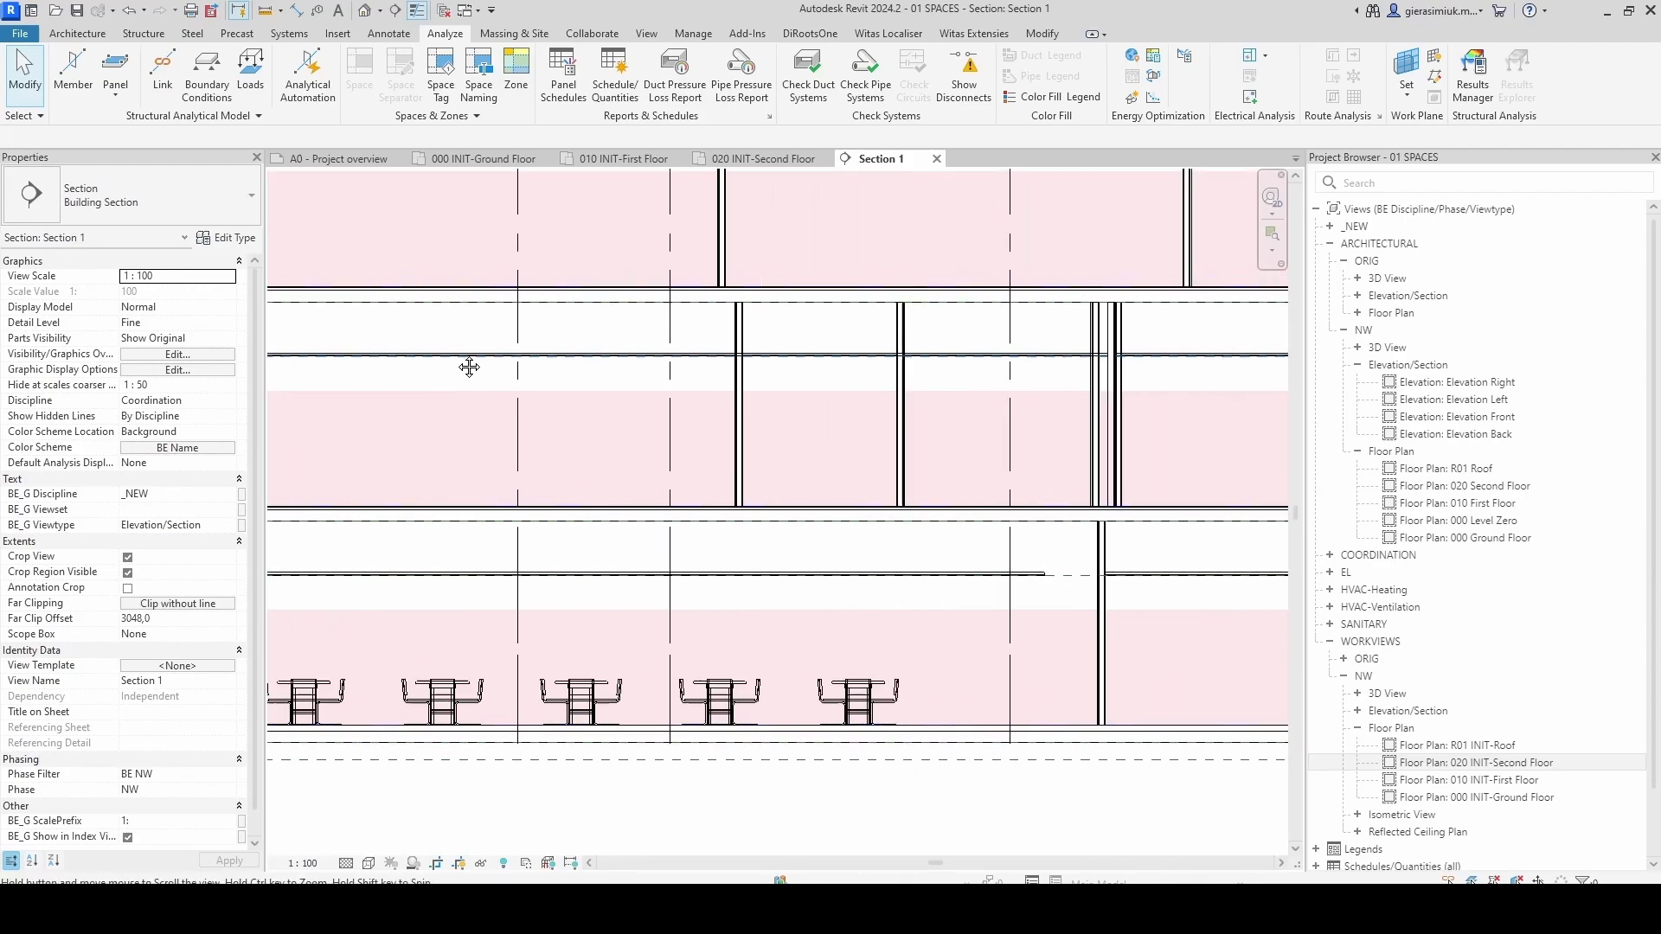
pyautogui.moveTo(680, 512); pyautogui.dragTo(533, 467, button='middle')
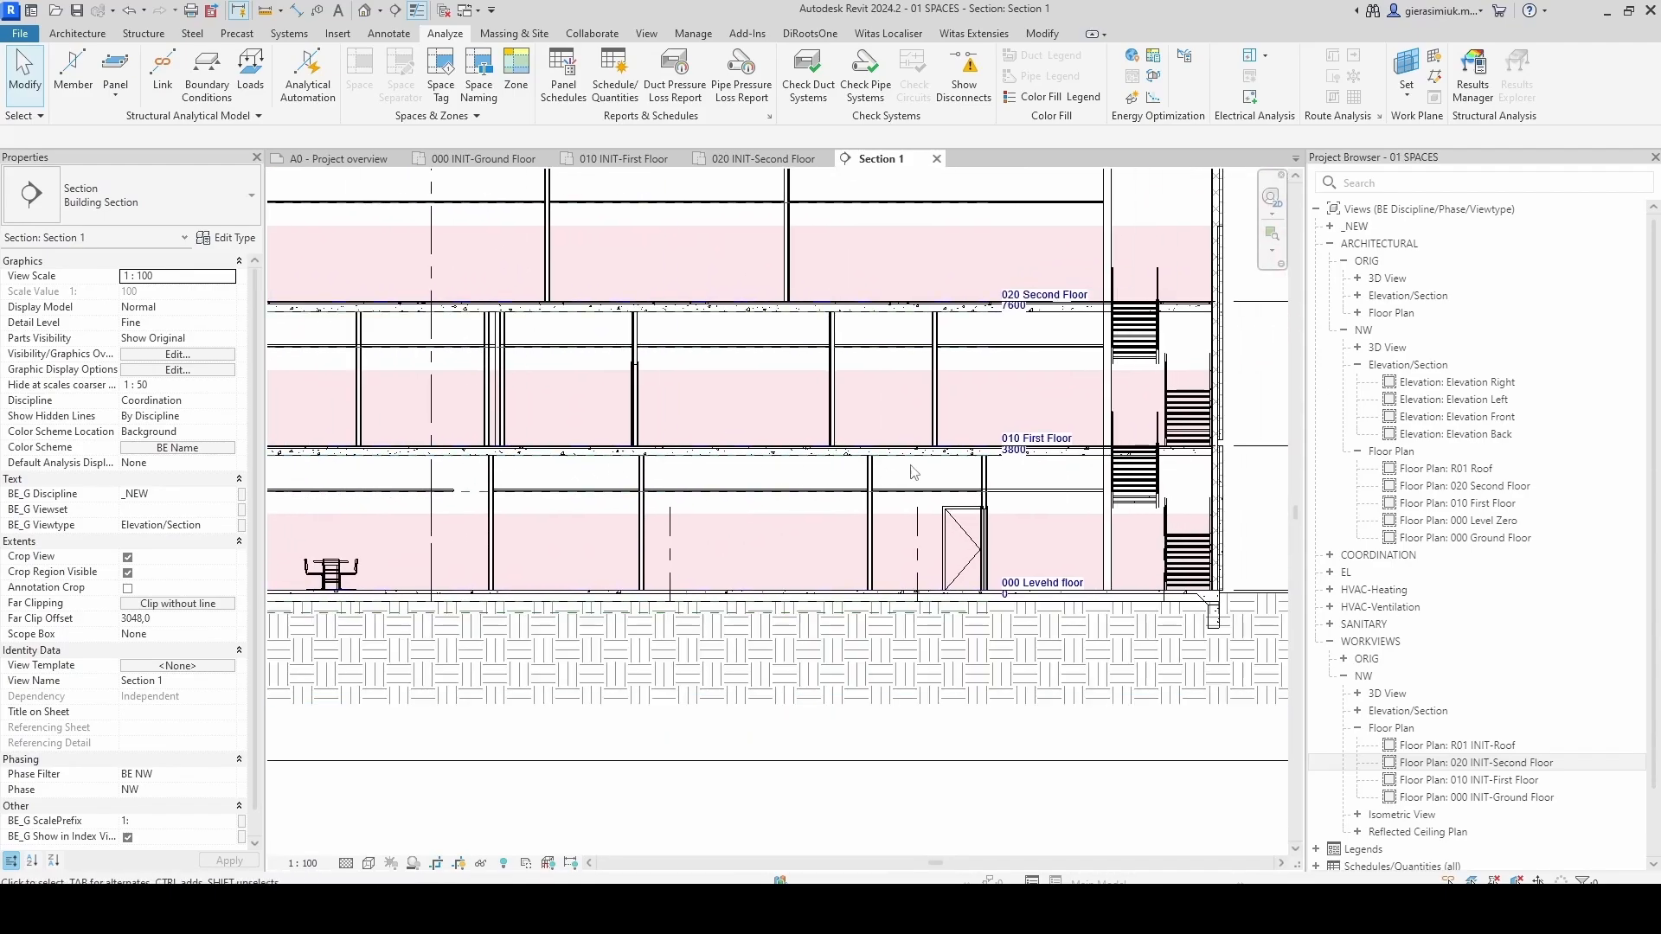
pyautogui.scroll(3, 1173, 533)
pyautogui.moveTo(1173, 533); pyautogui.dragTo(910, 548, button='middle')
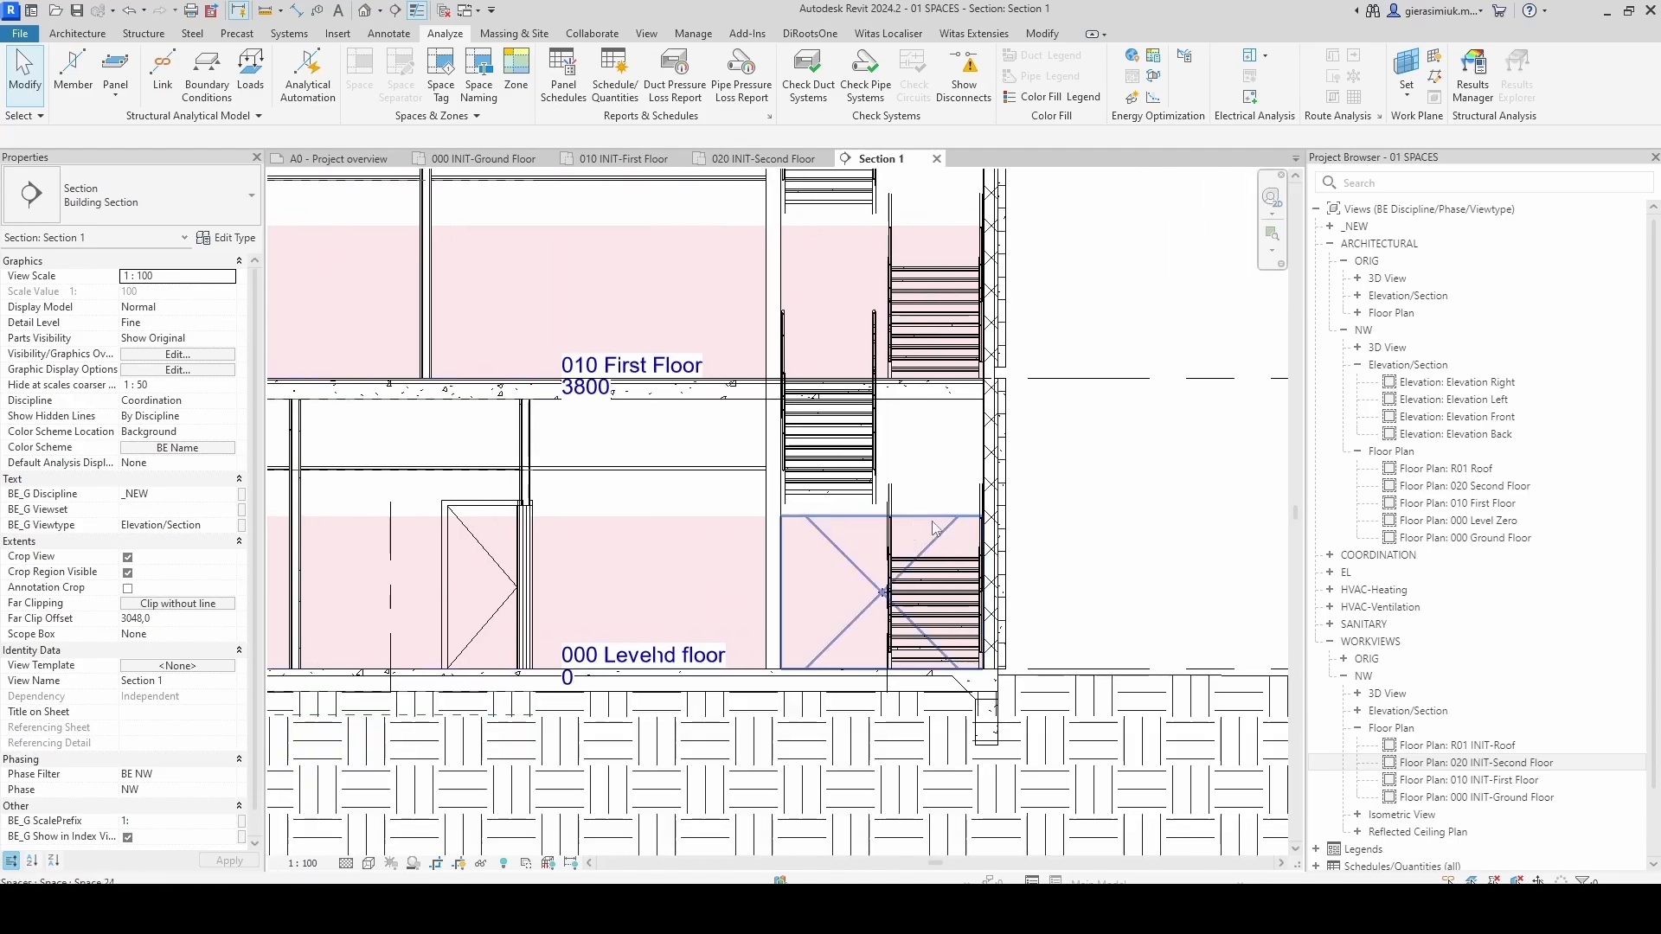
pyautogui.scroll(-6, 912, 412)
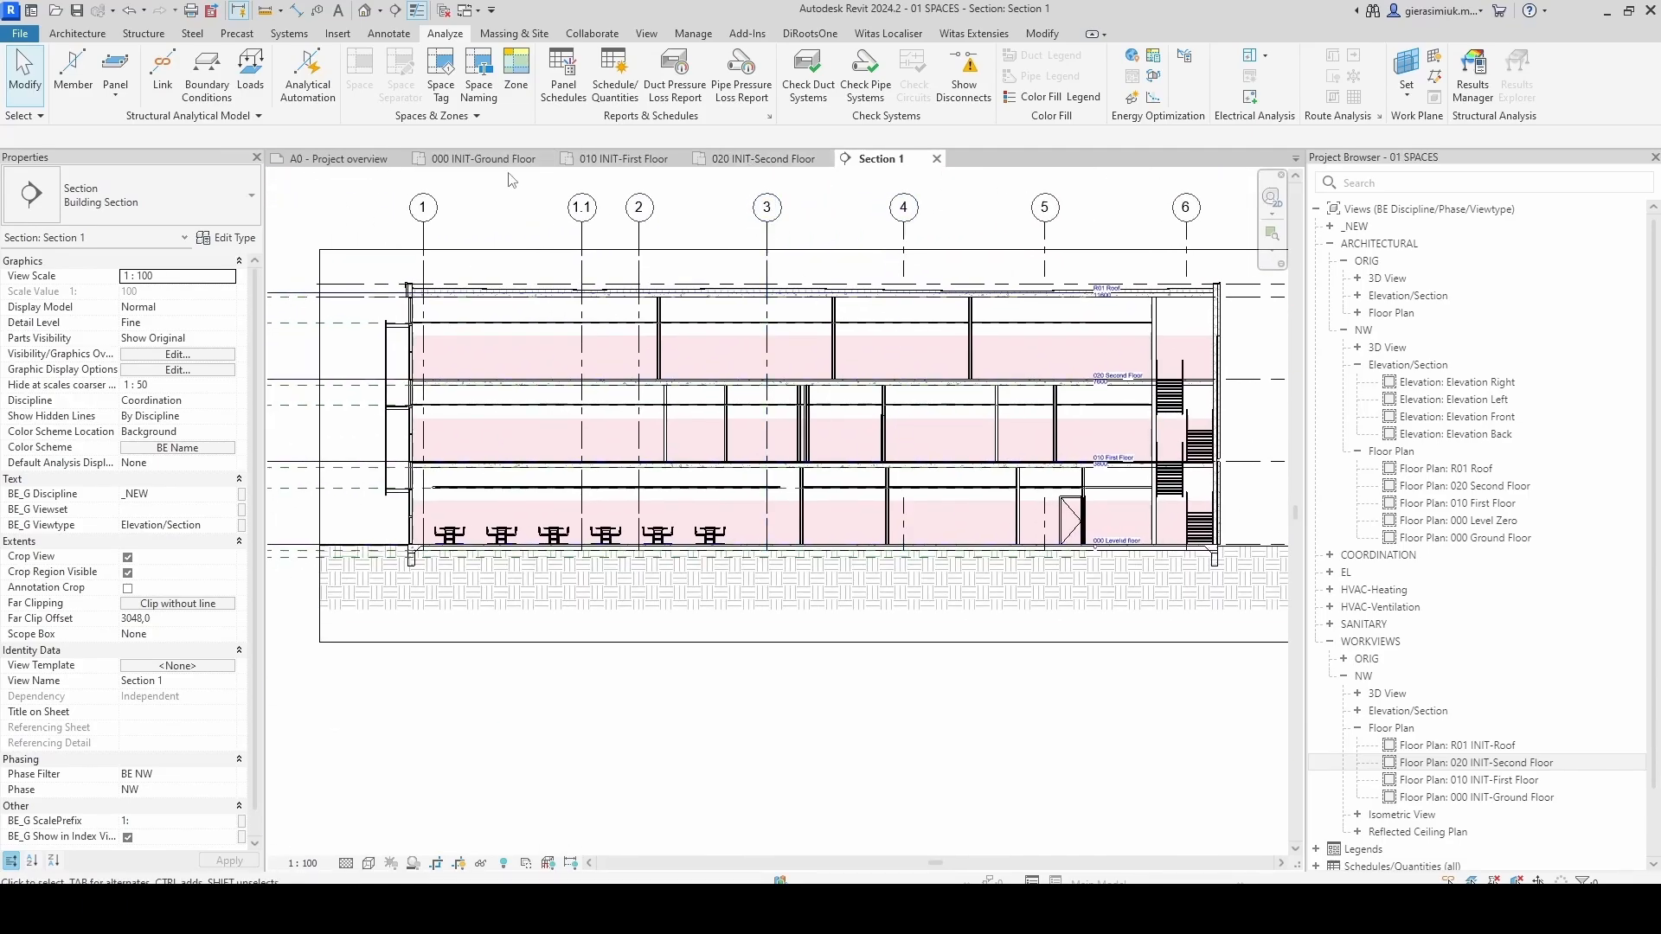
# Step: From the 010 INIT-First Floor plan, run Space Naming with Names and Numbers for the spaces on All Levels
pyautogui.click(615, 159)
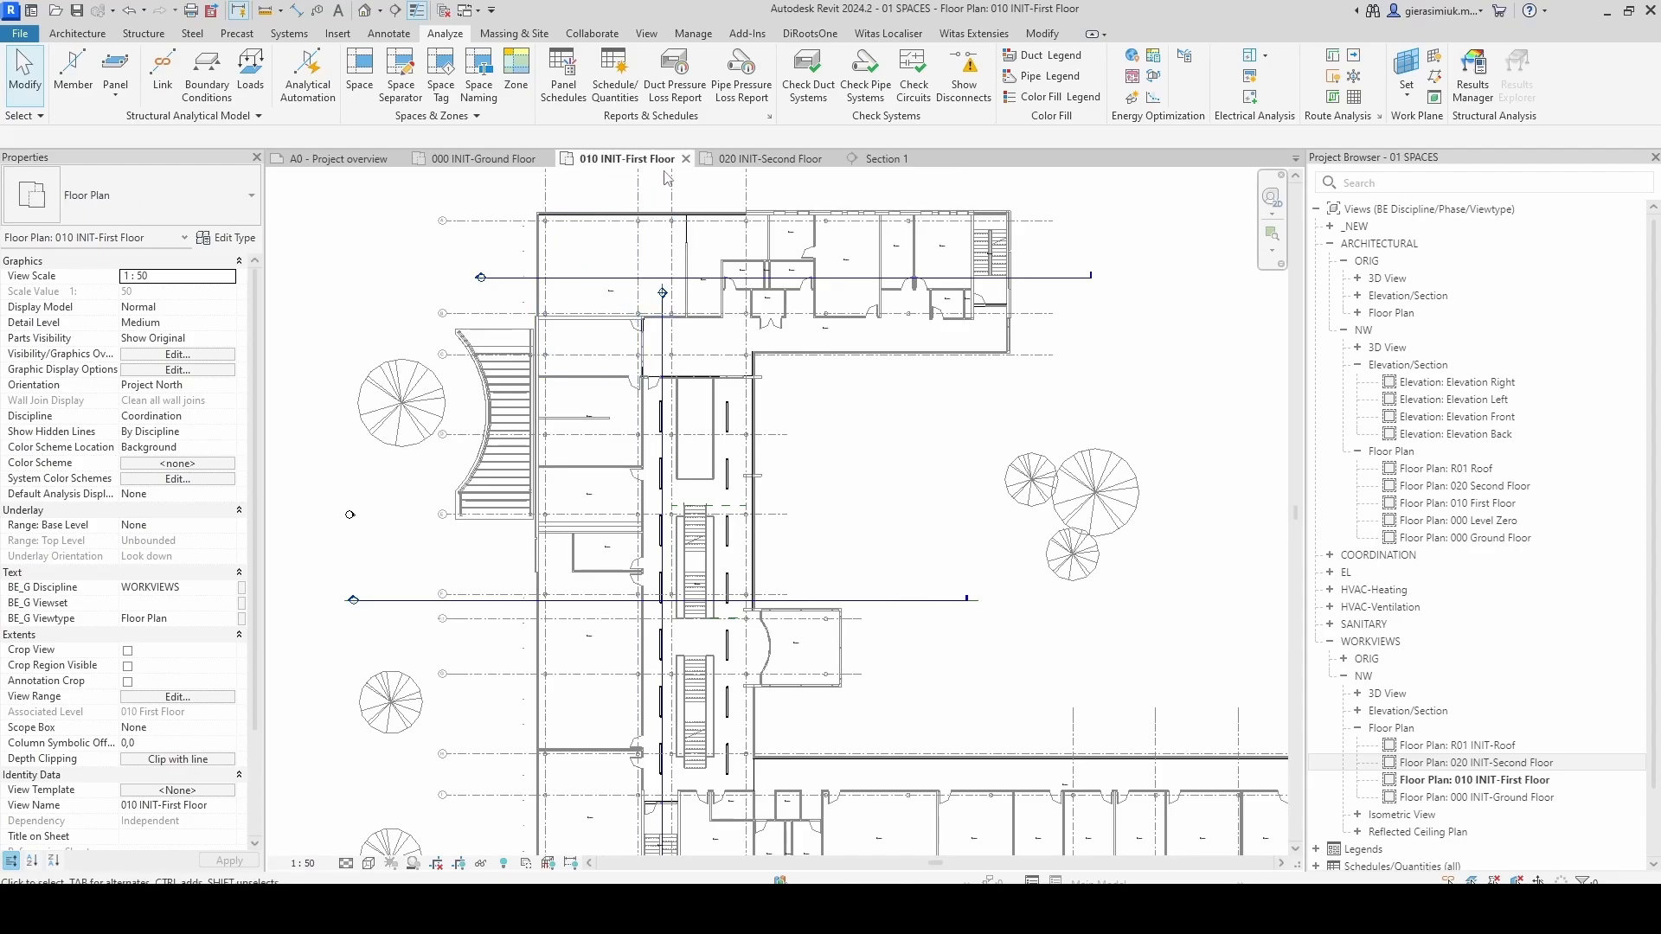
pyautogui.scroll(5, 705, 189)
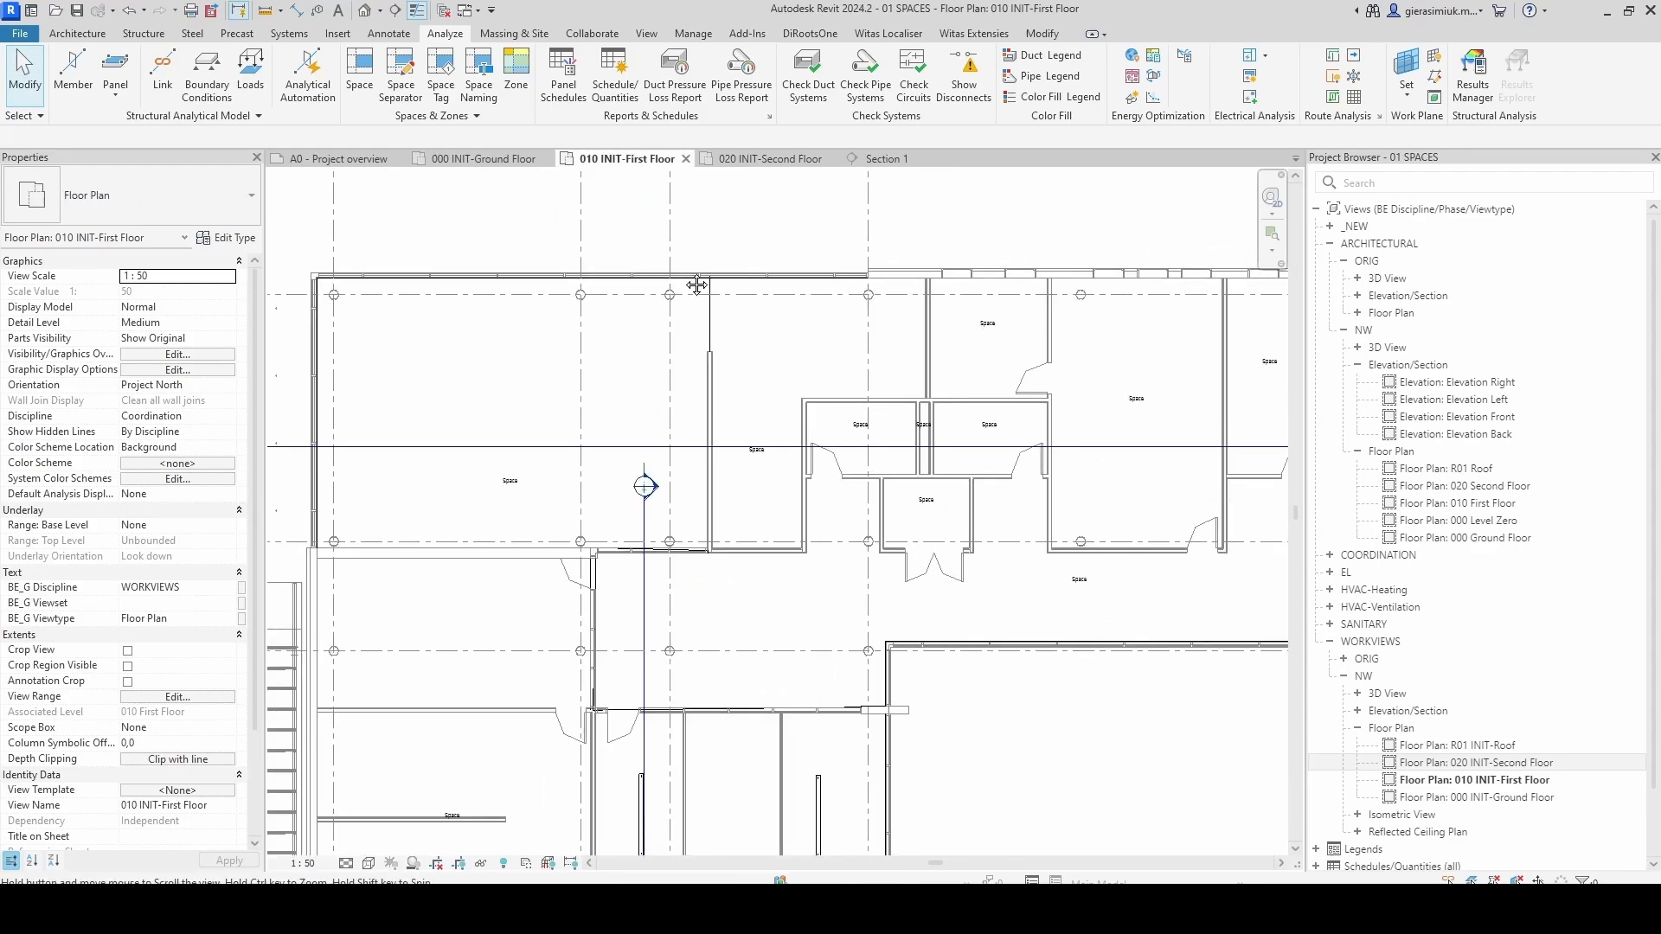
pyautogui.click(478, 78)
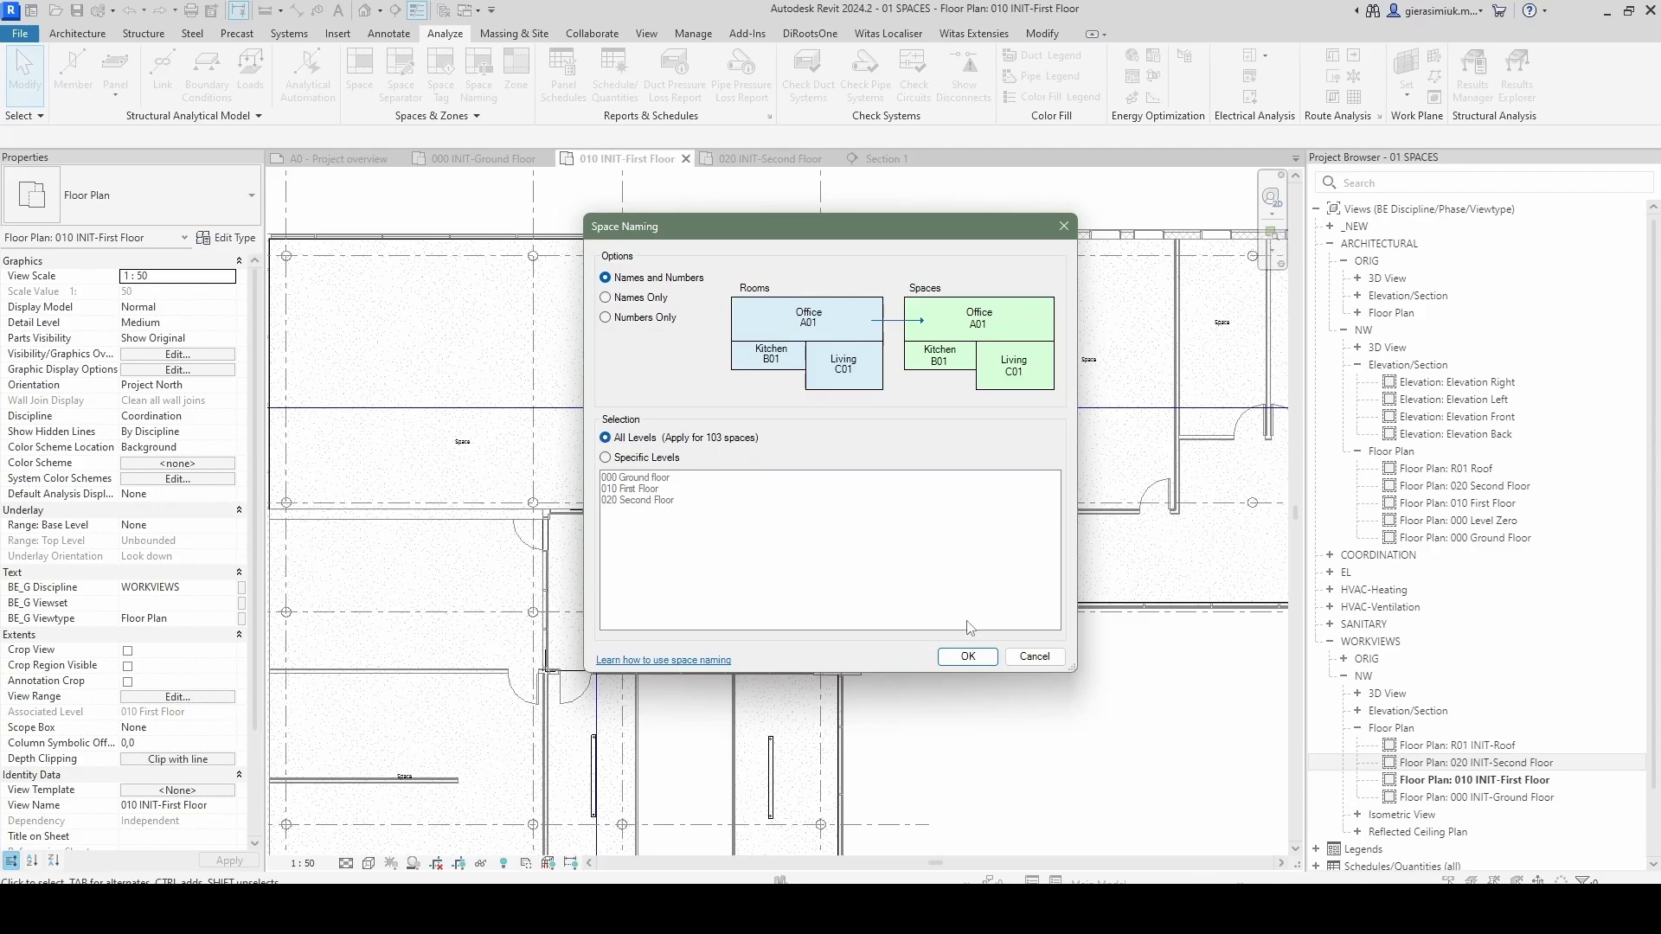
pyautogui.click(968, 656)
# Step: Examine the space name tags in the upper wing of the first floor plan
pyautogui.scroll(5, 454, 441)
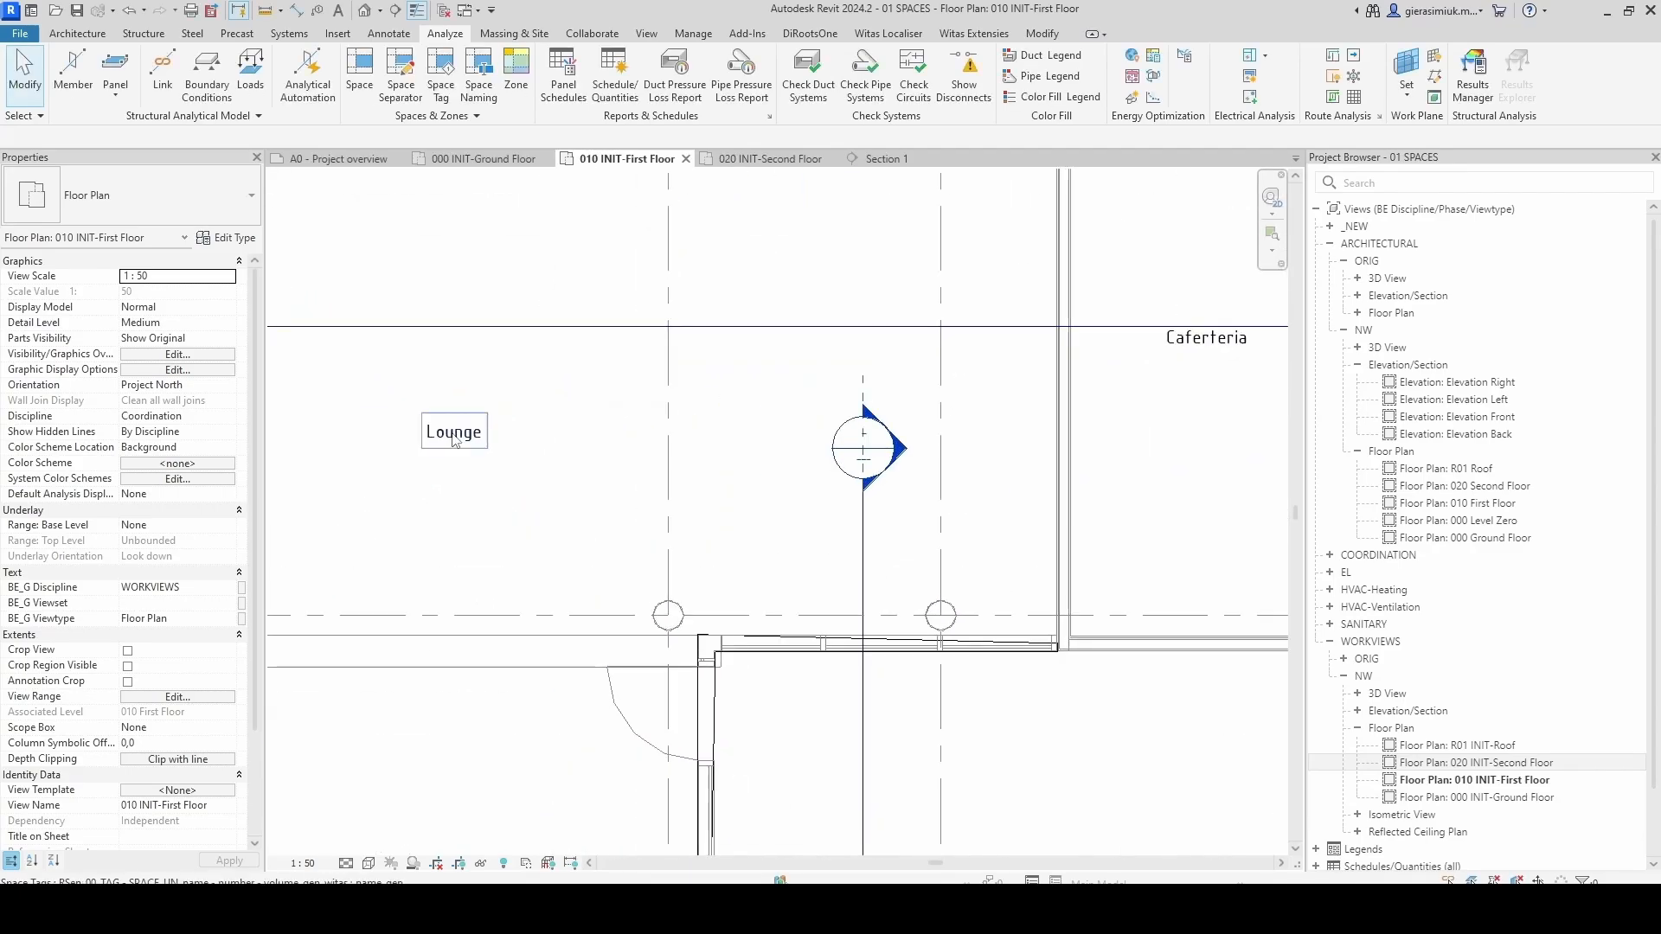
pyautogui.moveTo(1091, 382); pyautogui.dragTo(502, 440, button='middle')
pyautogui.moveTo(830, 389); pyautogui.dragTo(543, 445, button='middle')
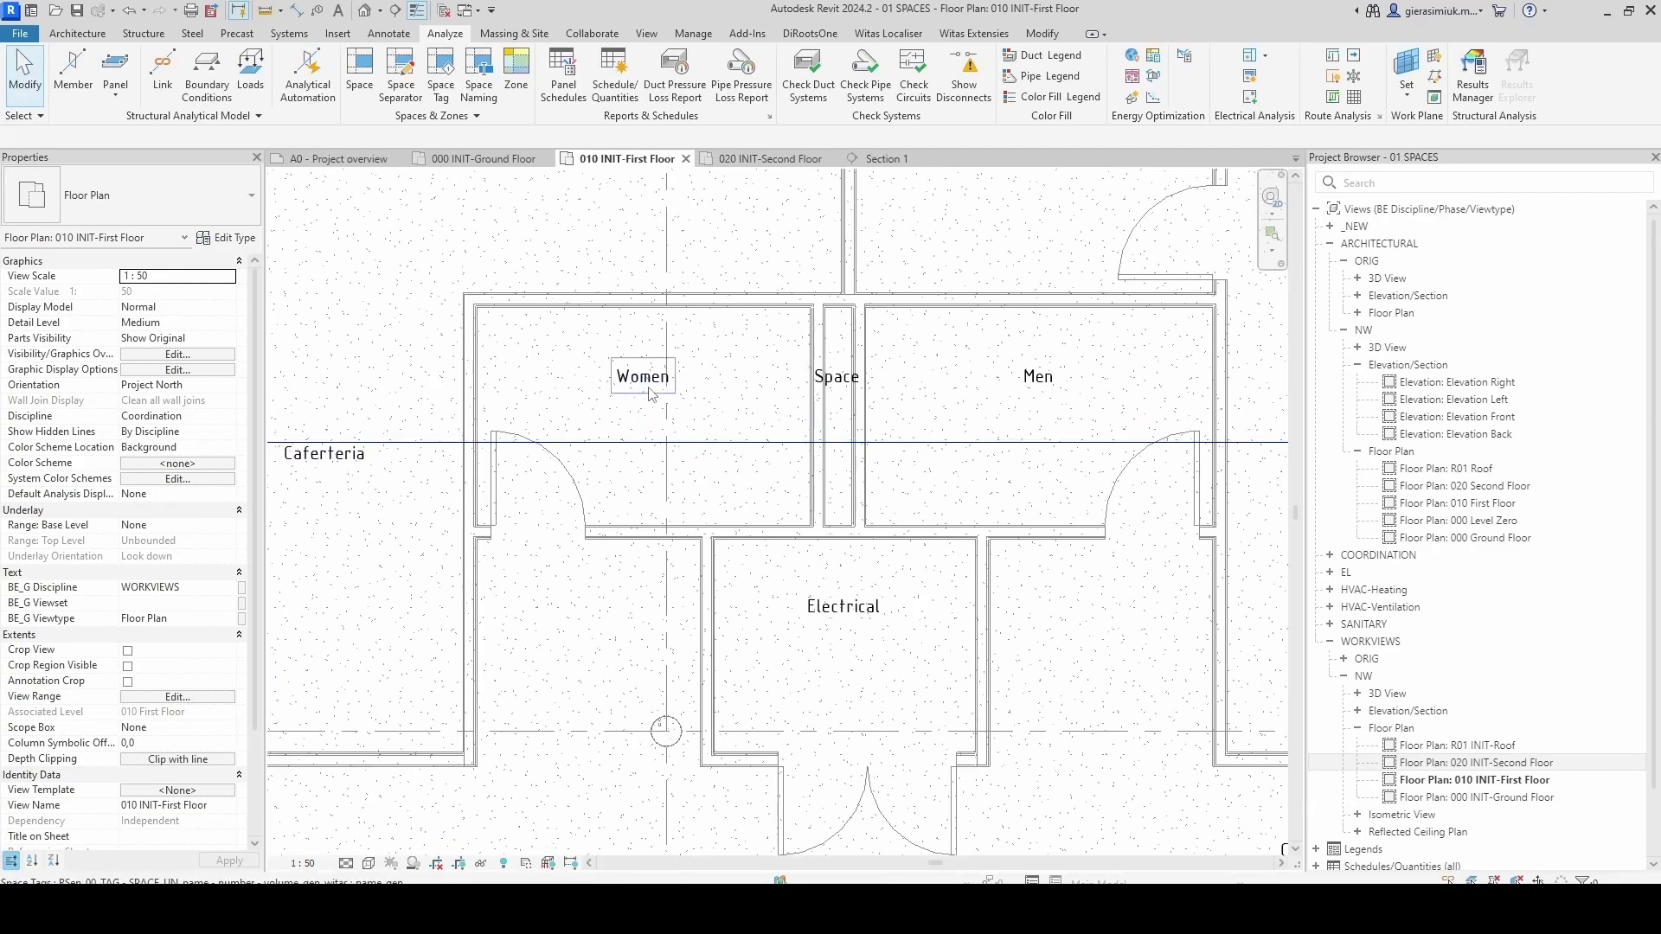
pyautogui.scroll(-5, 778, 402)
pyautogui.moveTo(917, 407); pyautogui.dragTo(925, 404, button='middle')
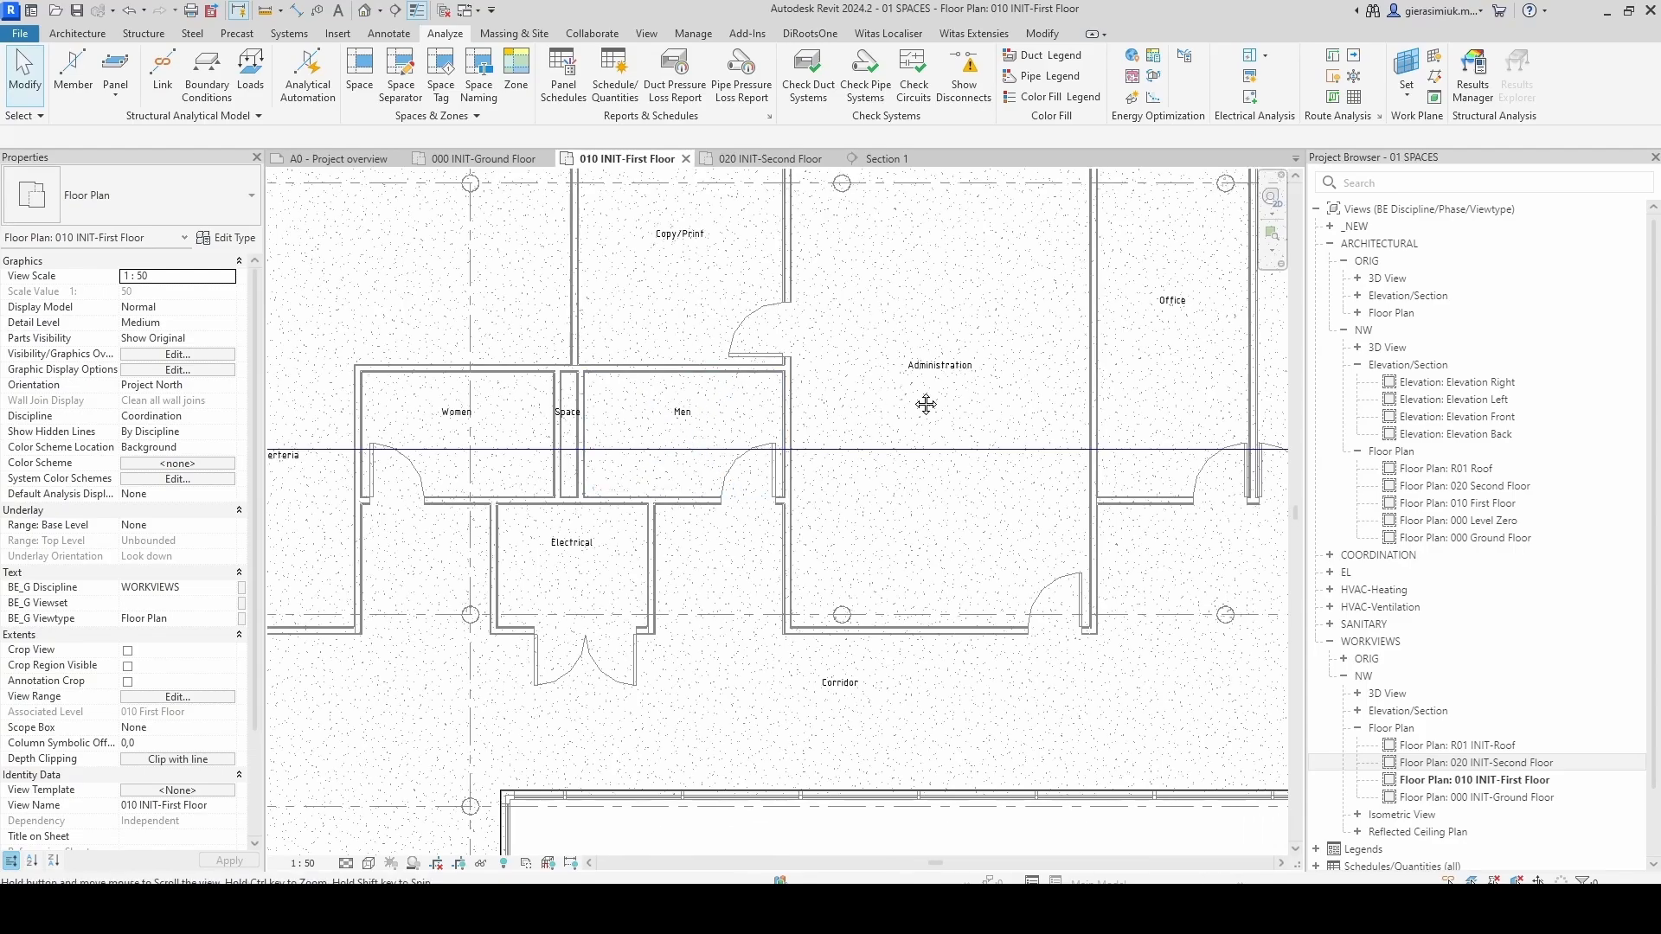
# Step: Return to the Section 1 view and examine the spaces colored by name on all floors
pyautogui.click(883, 158)
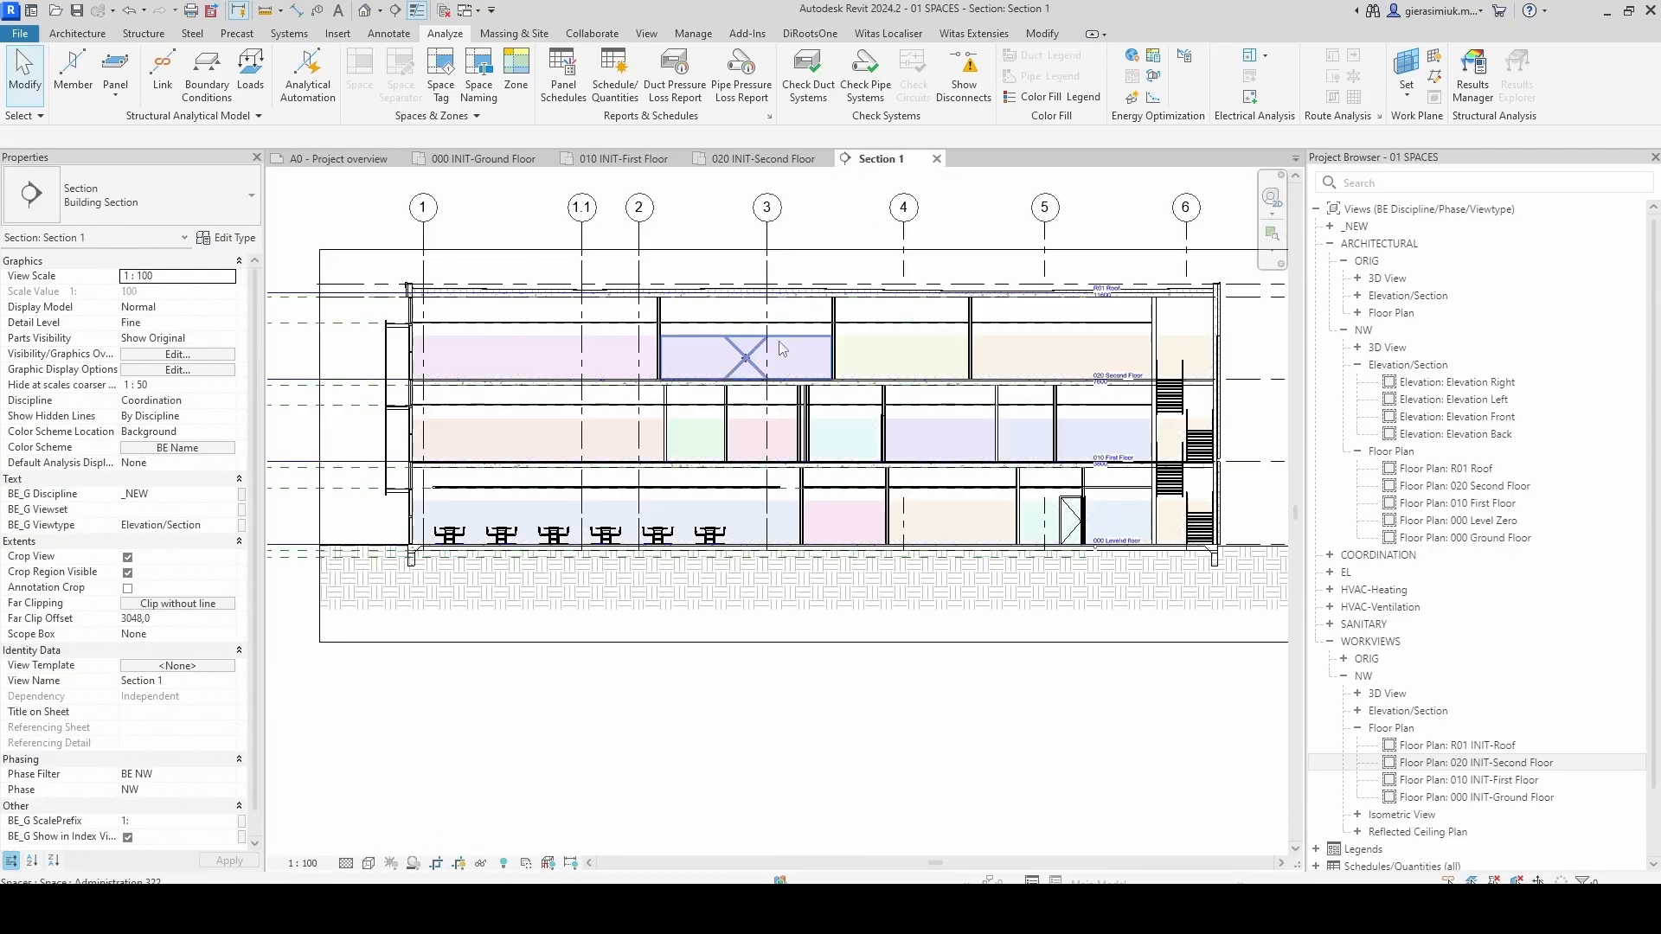
pyautogui.scroll(1, 841, 498)
pyautogui.moveTo(847, 497); pyautogui.dragTo(793, 503, button='middle')
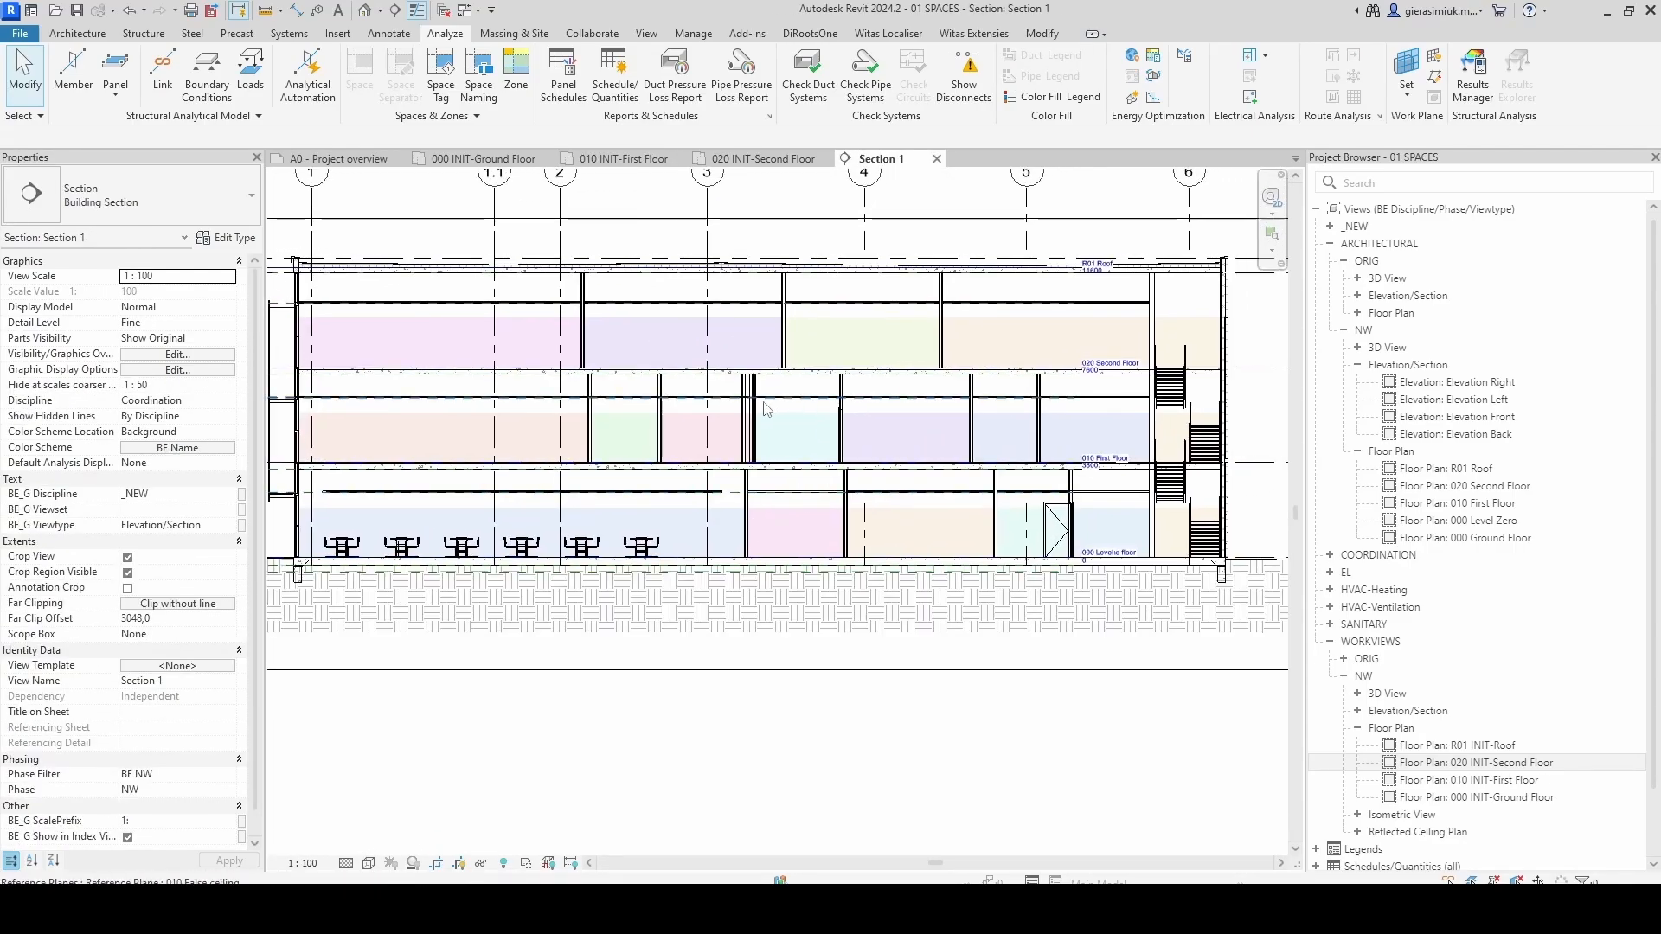
pyautogui.click(485, 361)
pyautogui.press('Escape')
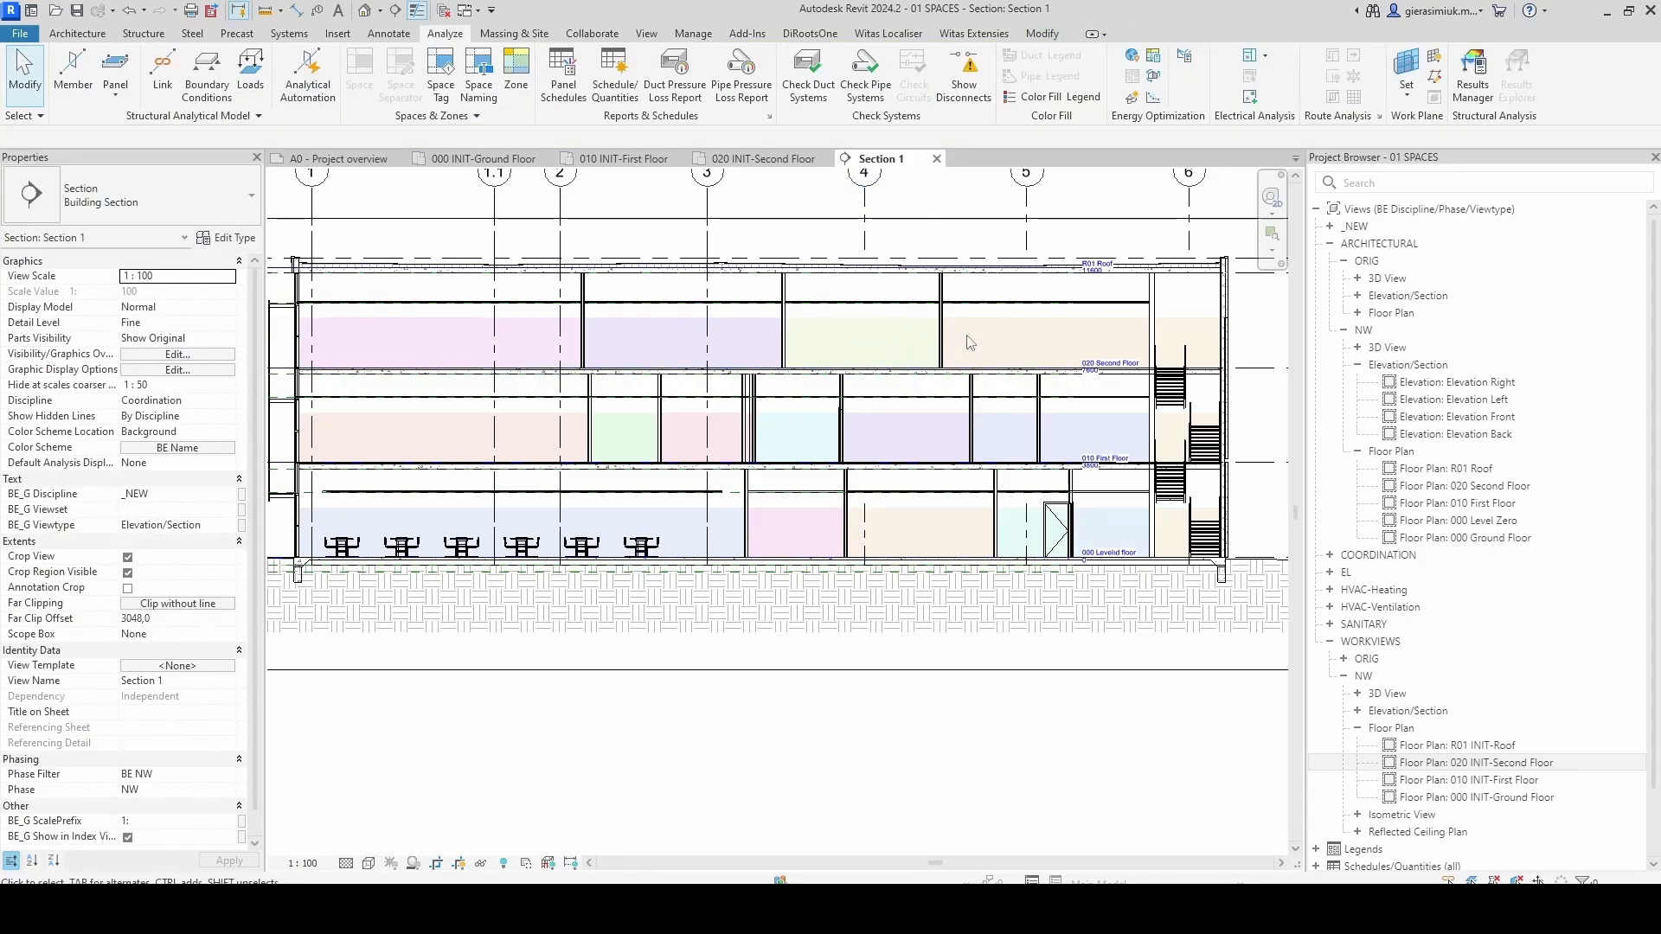
pyautogui.moveTo(870, 346); pyautogui.dragTo(928, 337, button='middle')
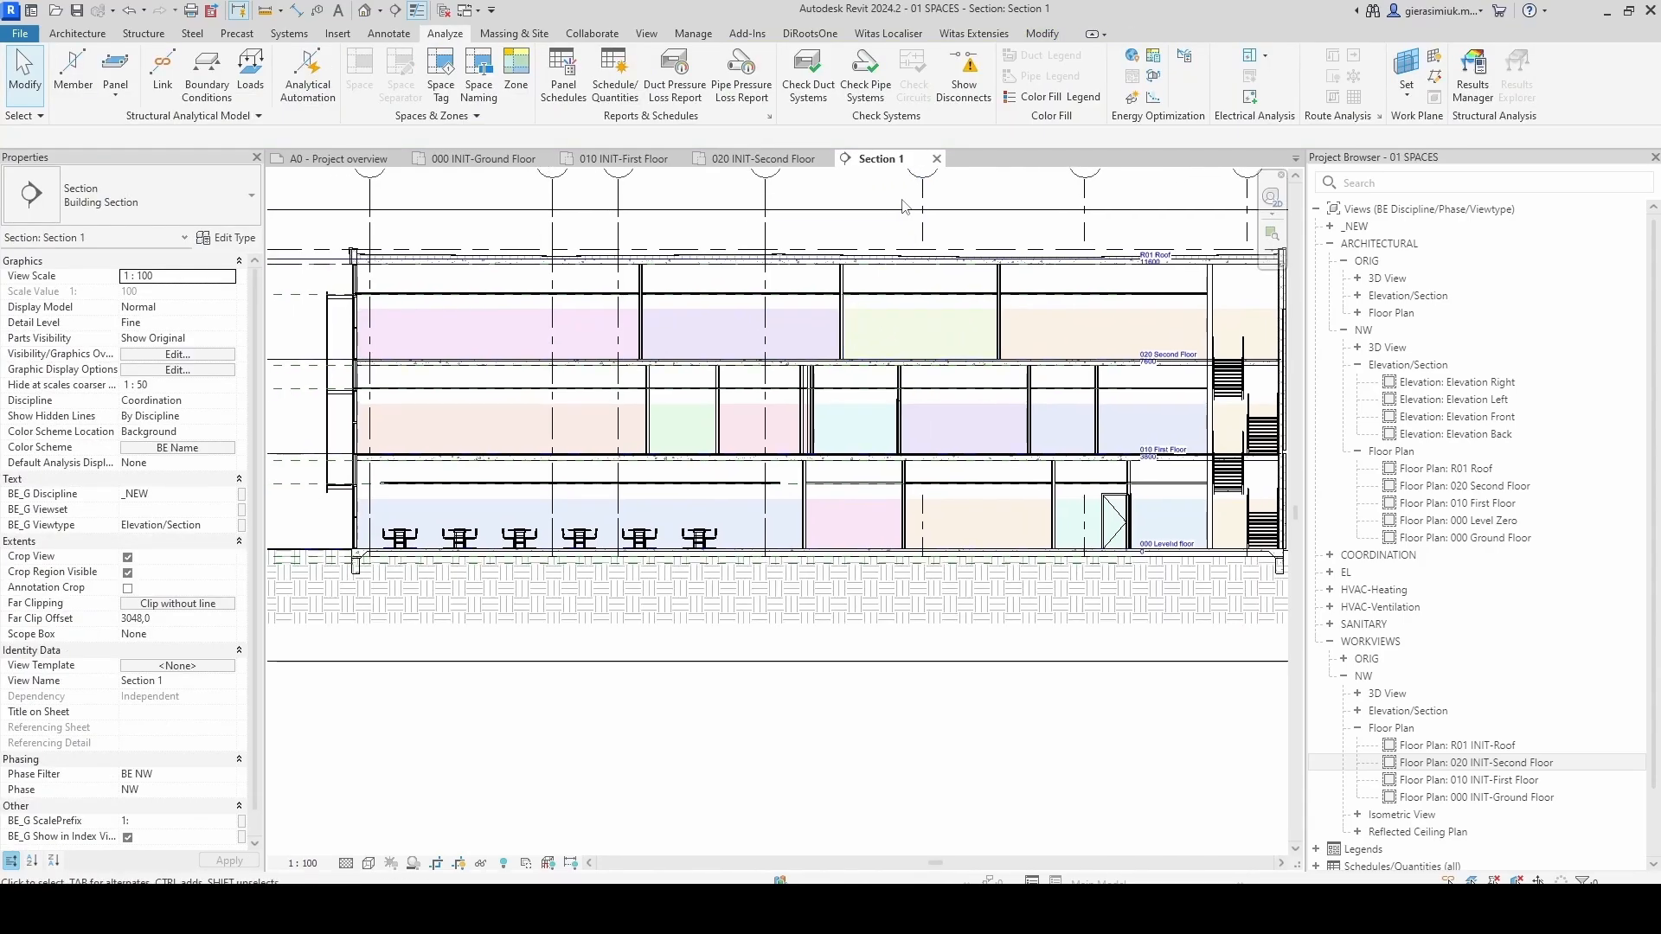
# Step: Run the Witas Localiser Rooms/Spaces command to copy the linked room properties to the spaces, accepting the volume overlap warning
pyautogui.click(891, 35)
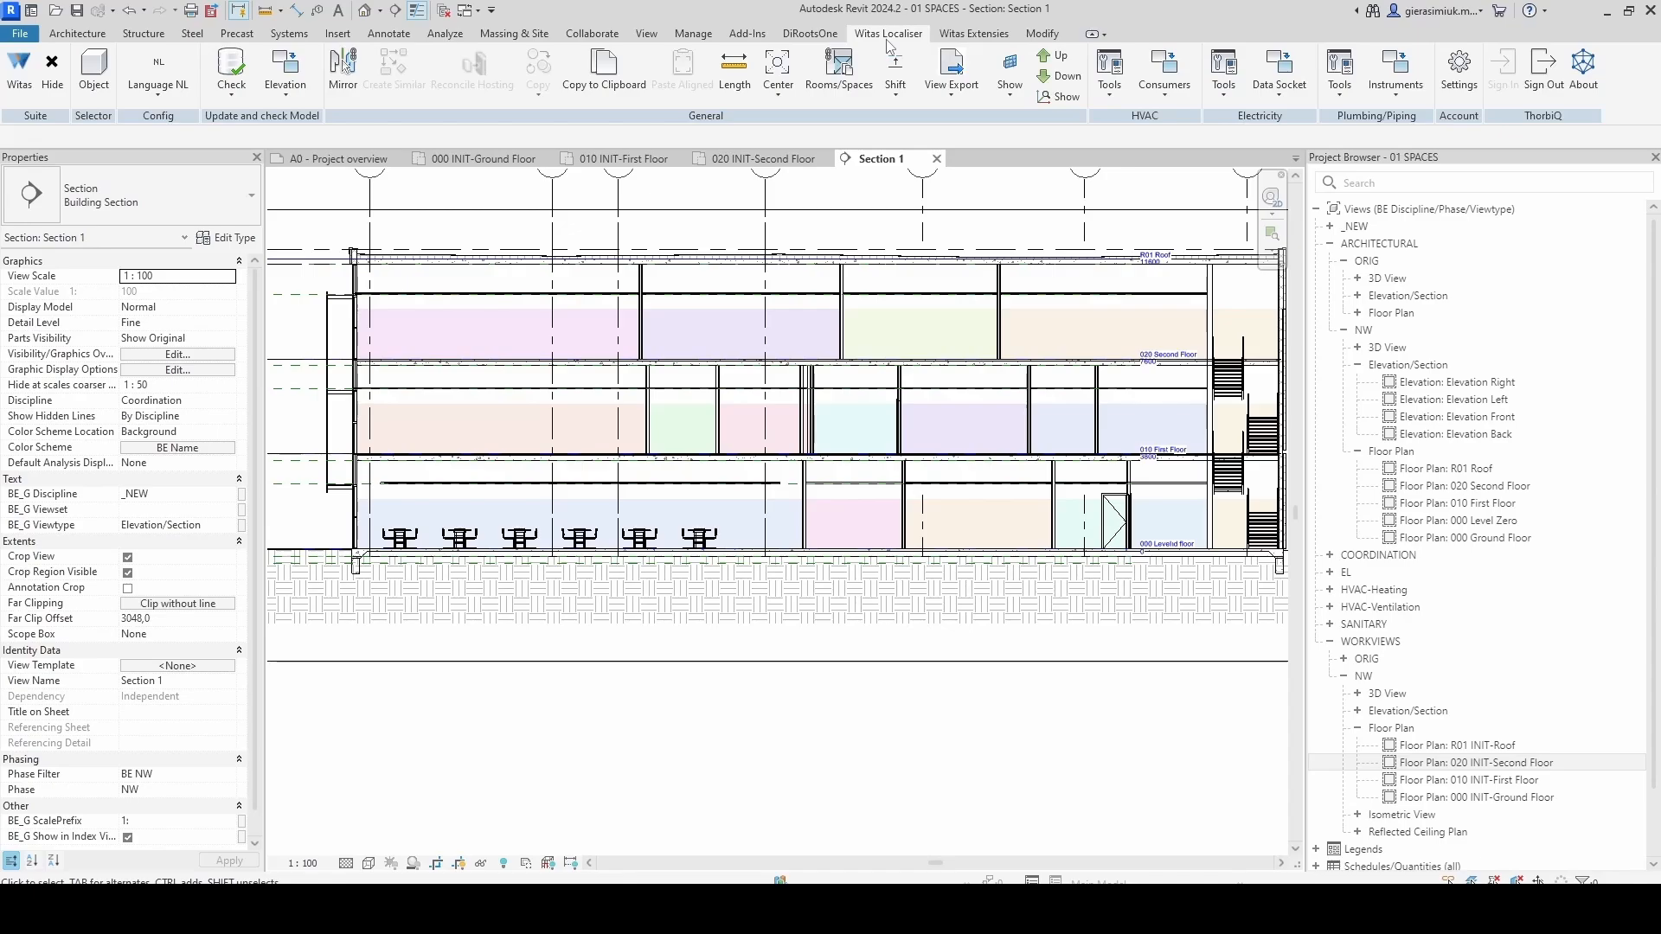
pyautogui.moveTo(935, 338); pyautogui.dragTo(932, 341, button='middle')
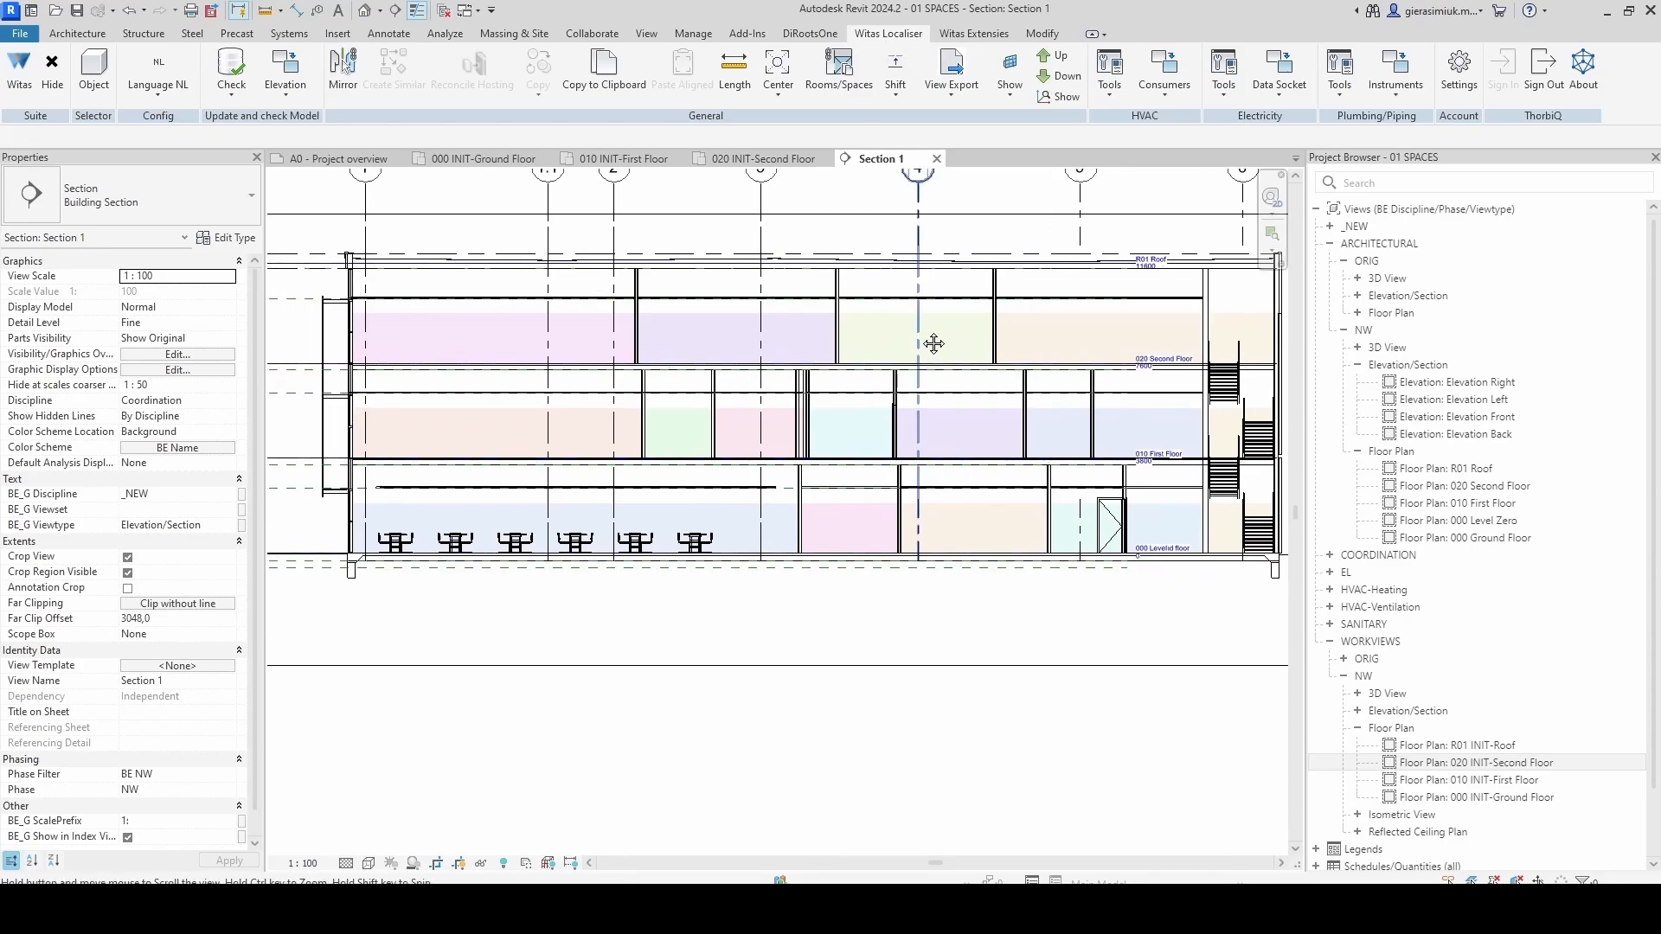
pyautogui.click(844, 87)
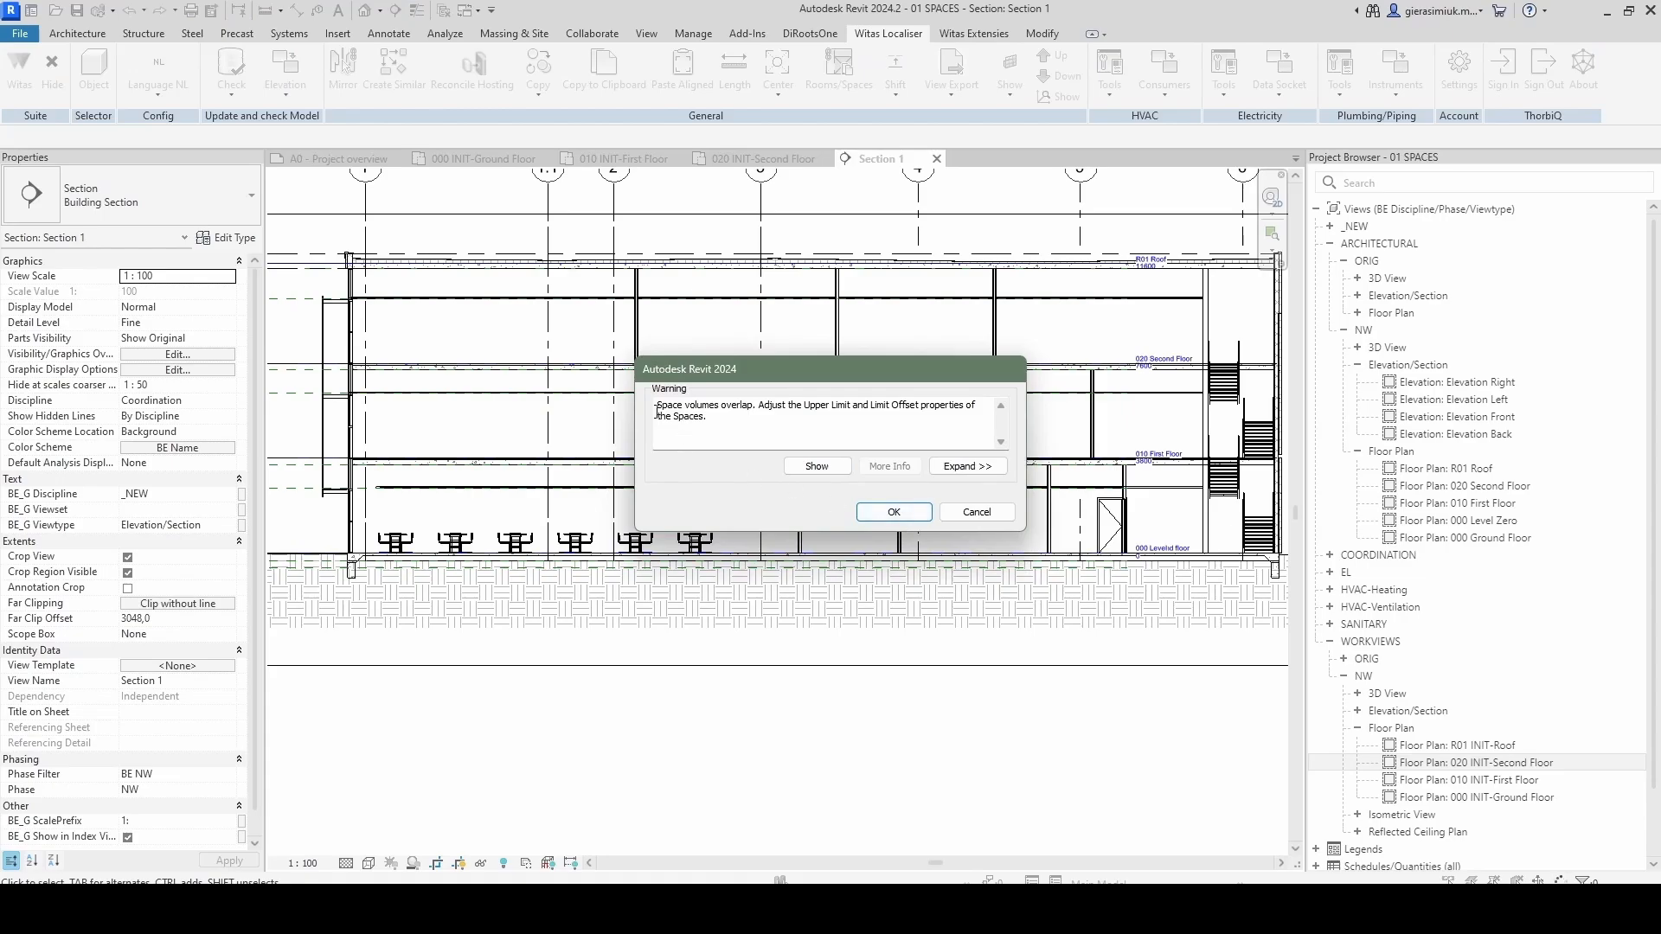
pyautogui.moveTo(657, 412); pyautogui.dragTo(786, 407)
pyautogui.click(743, 417)
pyautogui.moveTo(822, 375); pyautogui.dragTo(795, 382)
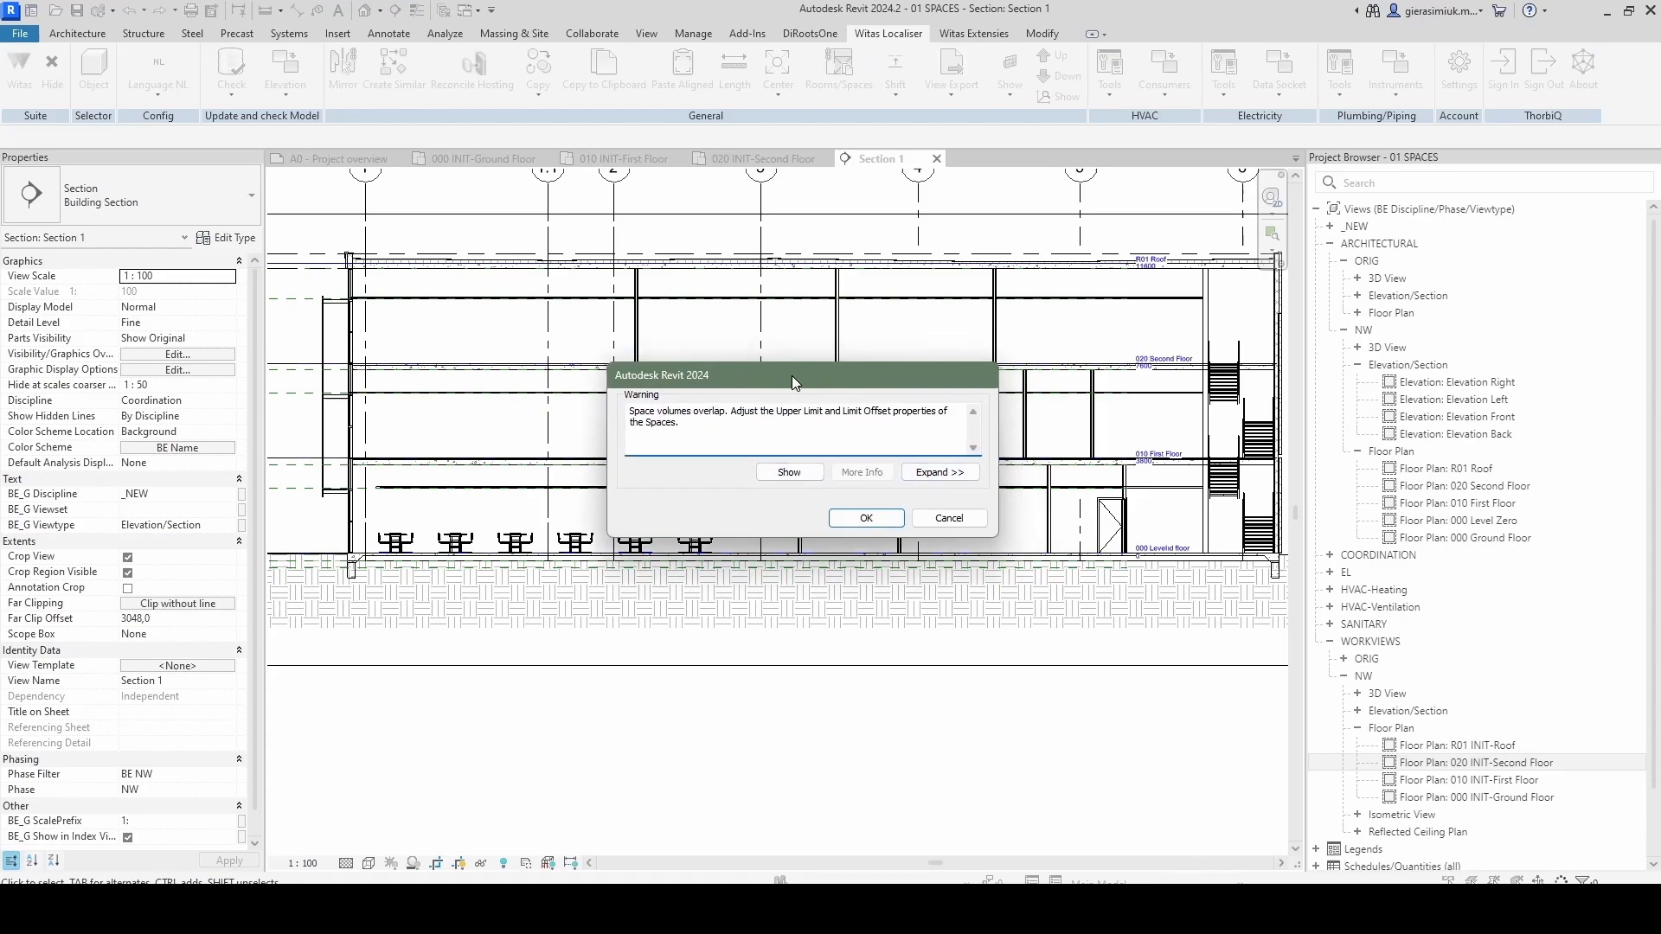
pyautogui.click(862, 518)
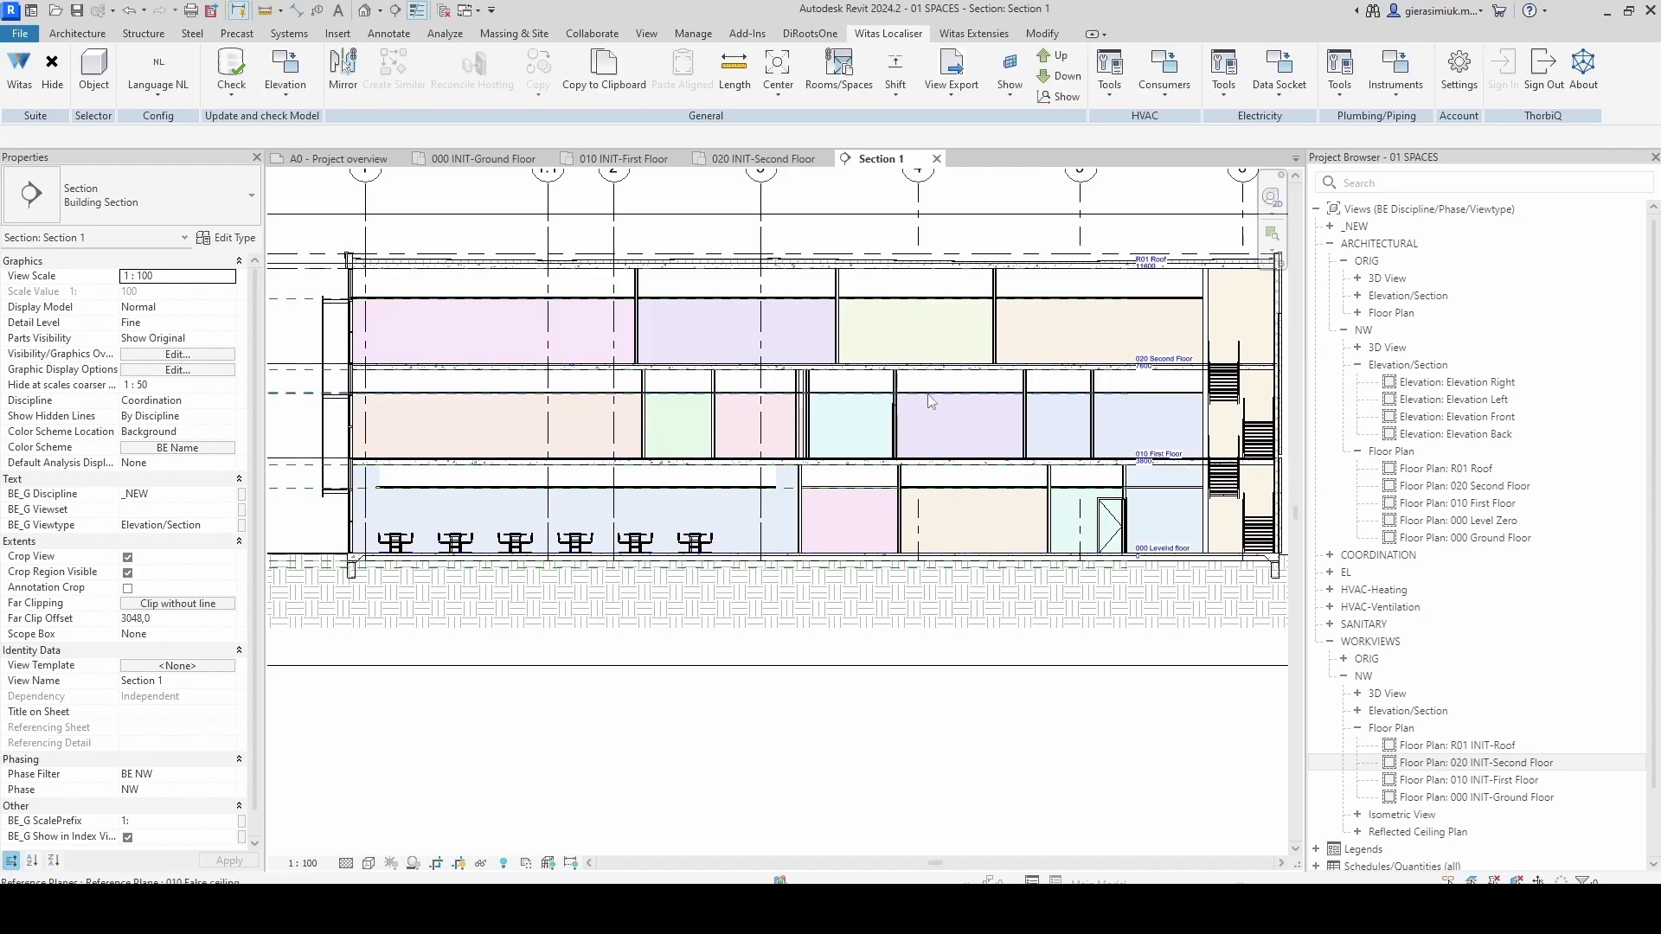
# Step: Check the first-floor spaces in the section one by one against the false ceiling
pyautogui.click(464, 400)
pyautogui.press('Escape')
pyautogui.click(647, 401)
pyautogui.press('Escape')
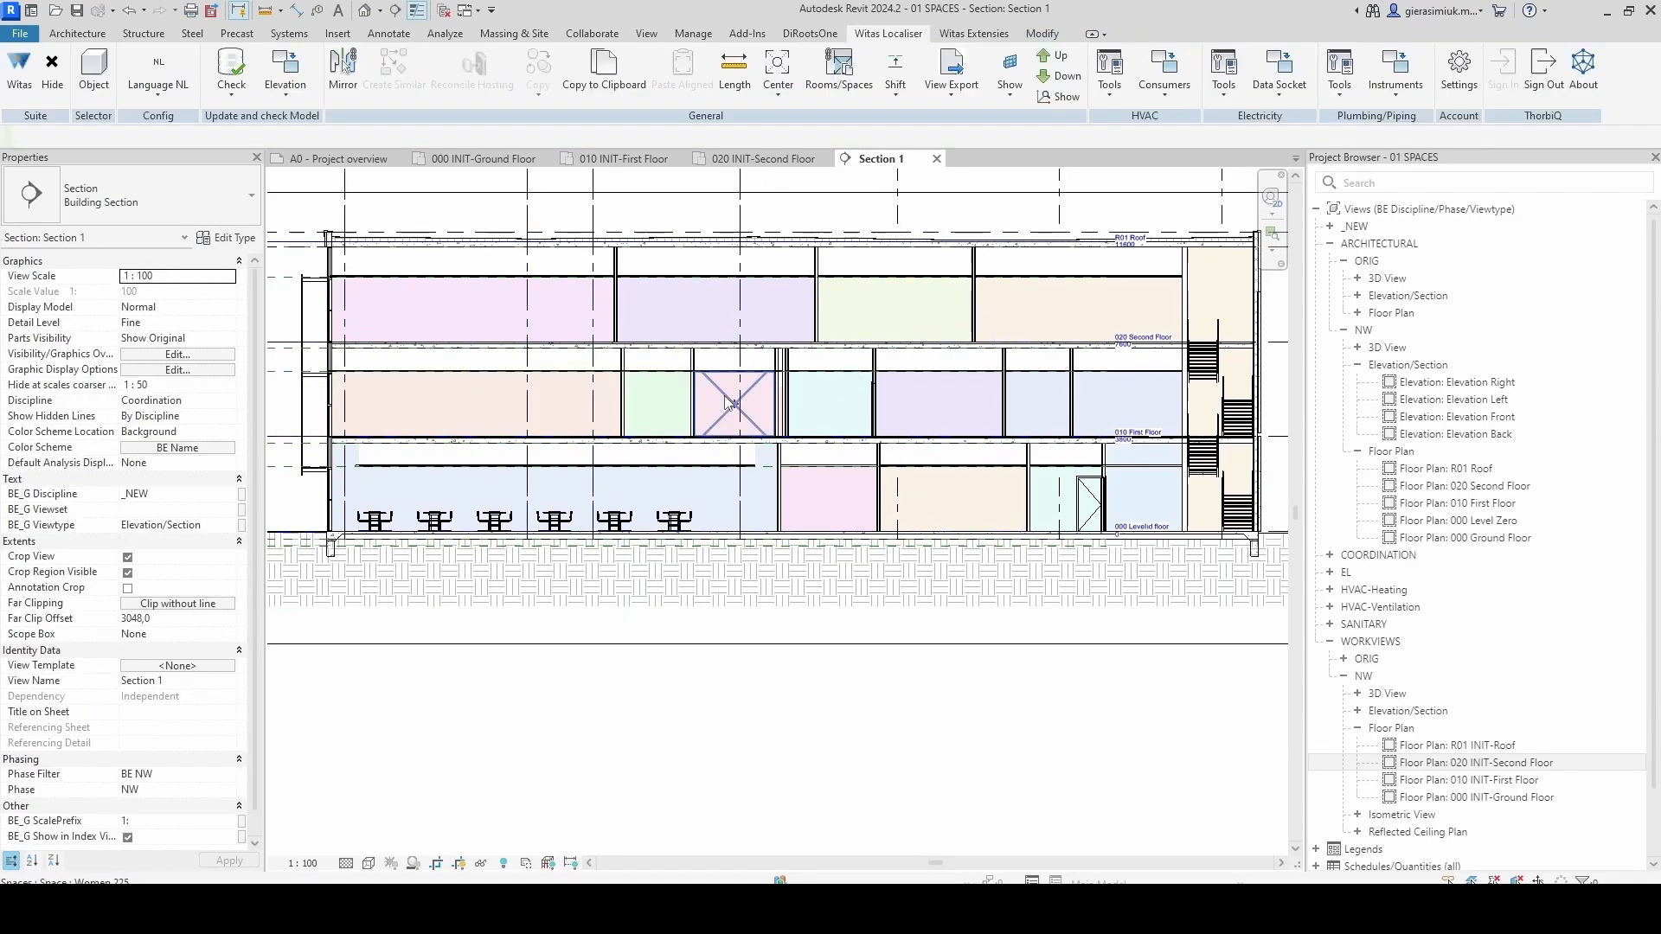
pyautogui.click(727, 402)
pyautogui.press('Escape')
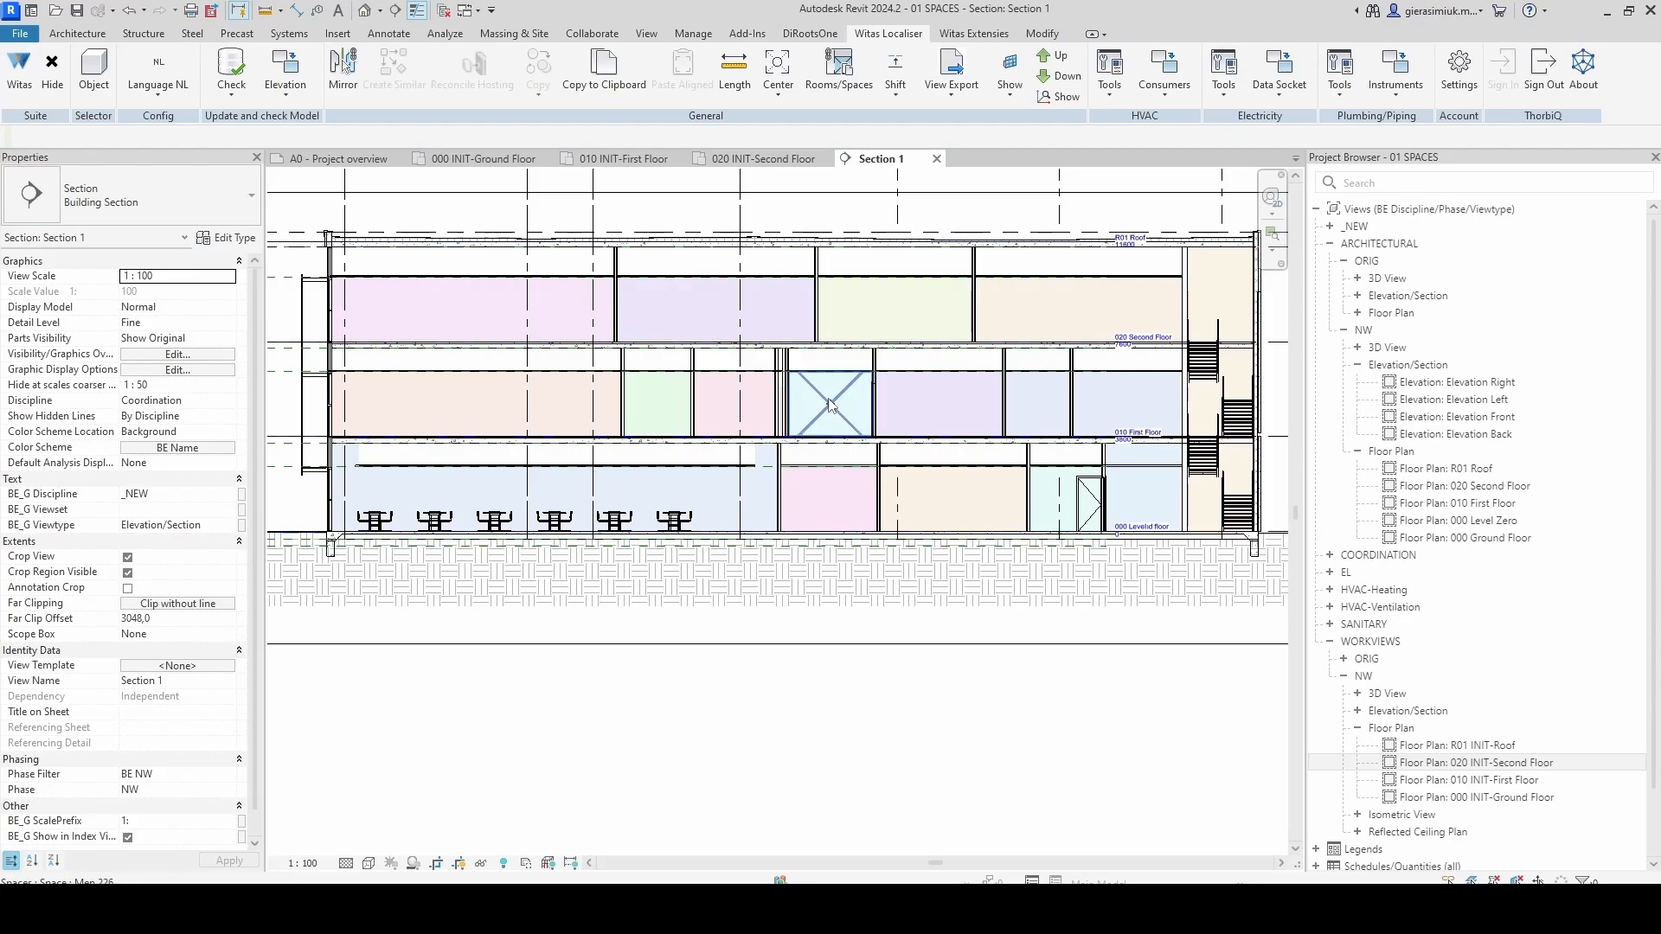
# Step: Examine how the ground-floor Cafeteria space follows the suspended ceiling, and compare it with the floors above
pyautogui.scroll(2, 829, 406)
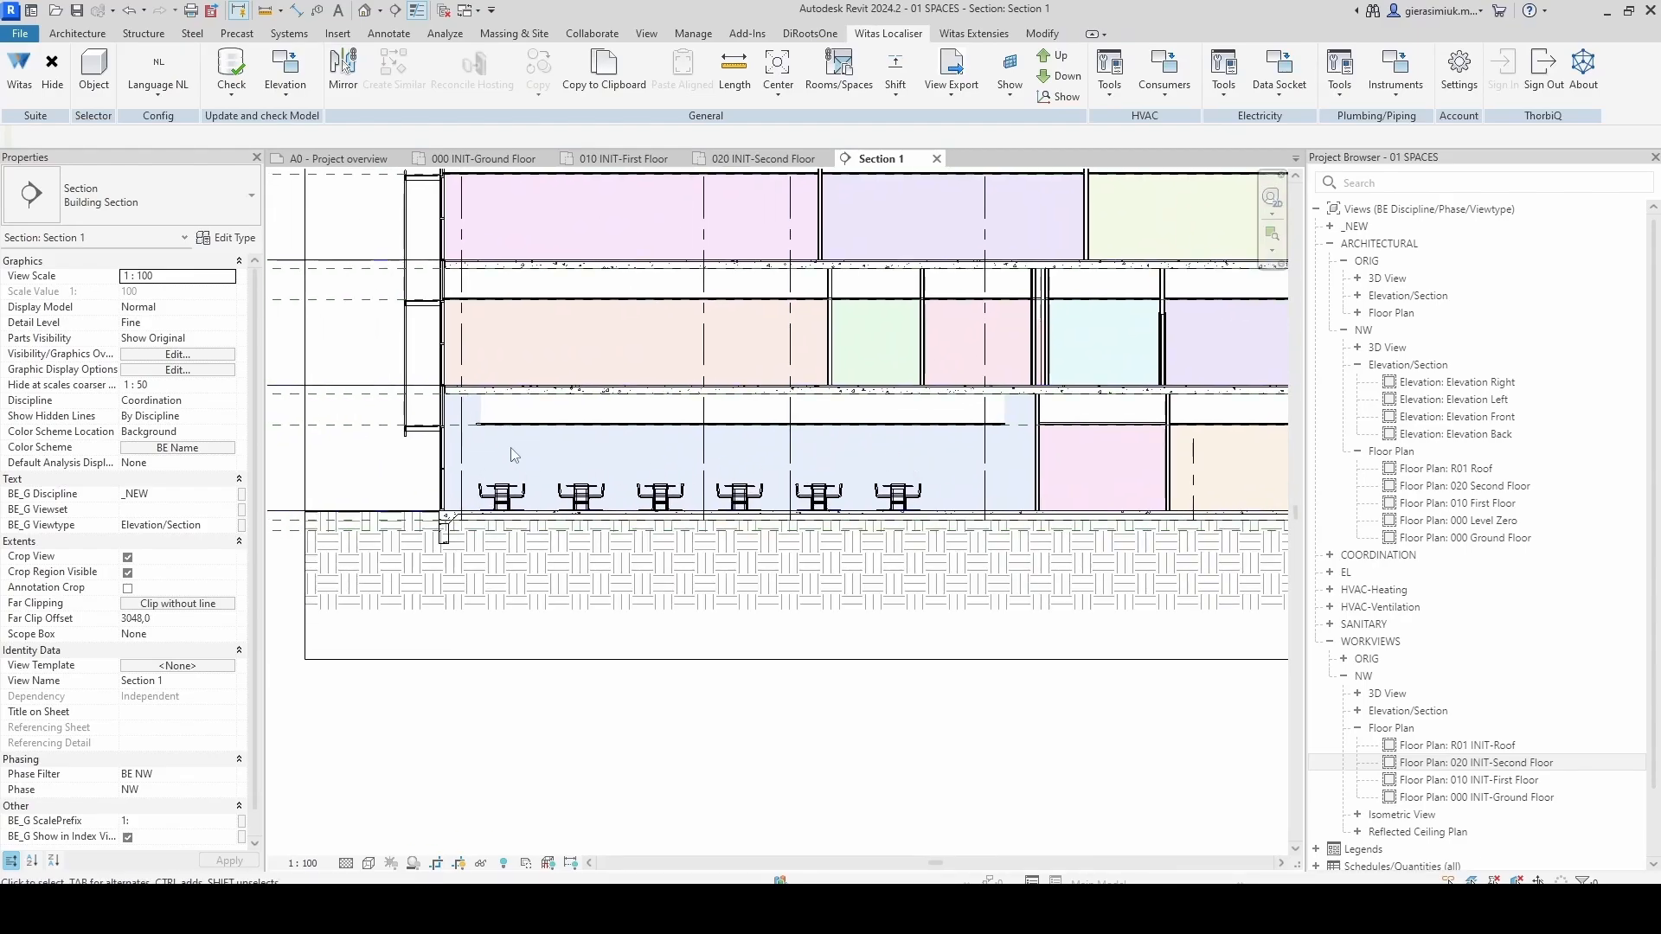
pyautogui.scroll(2, 674, 451)
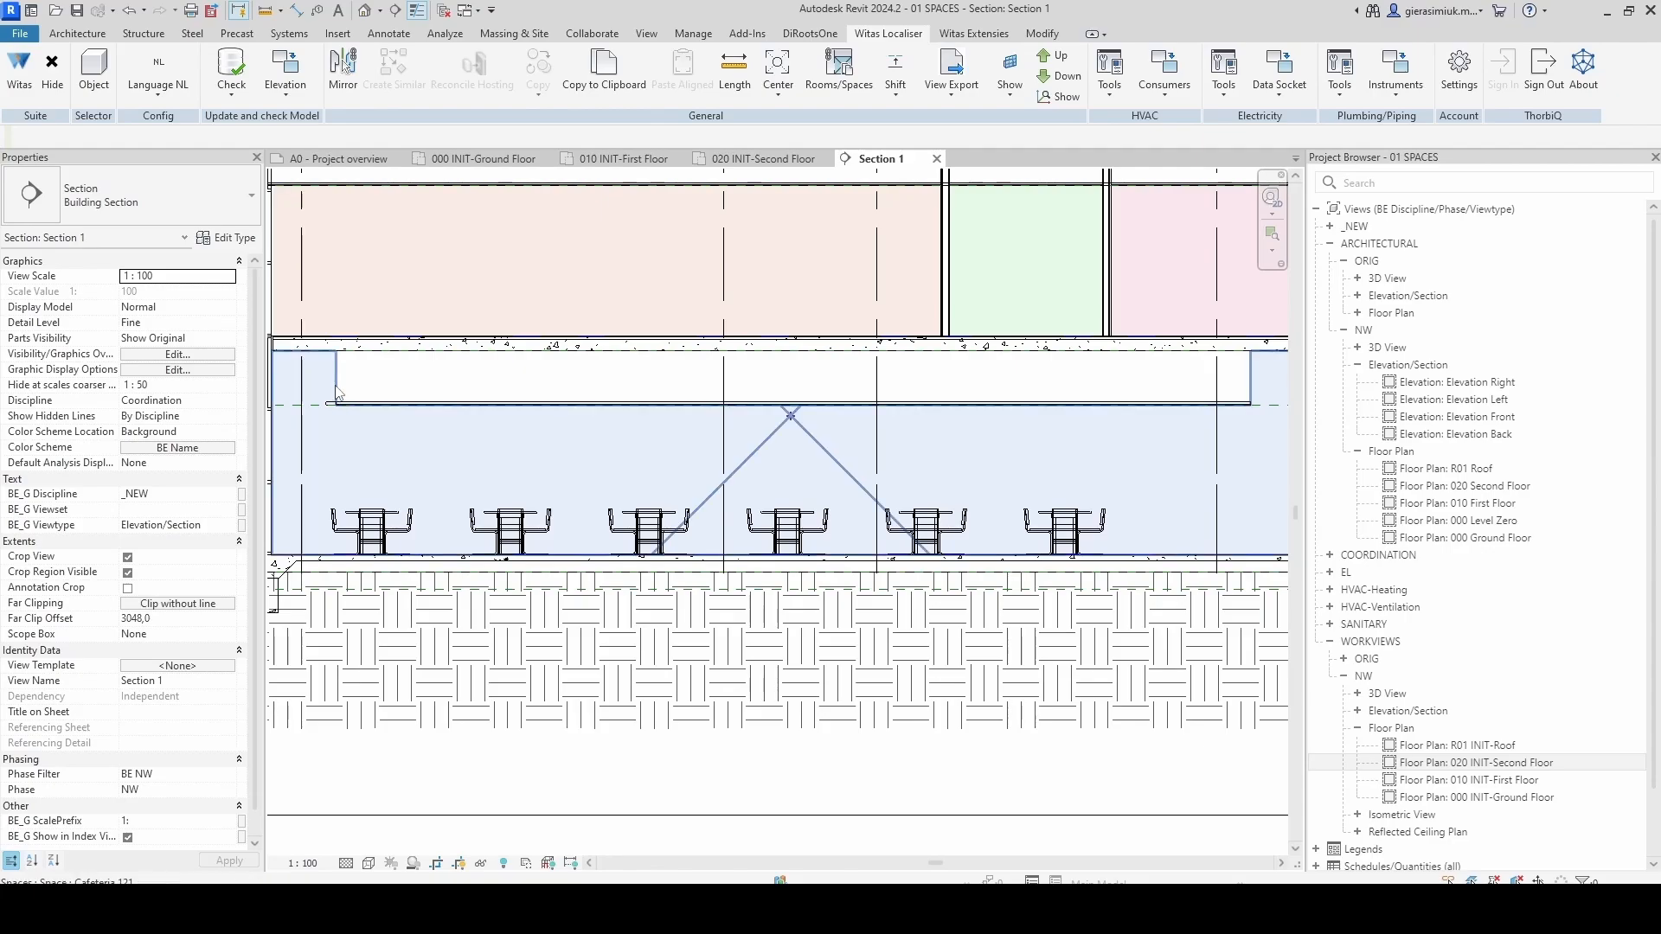
pyautogui.click(519, 391)
pyautogui.press('Escape')
pyautogui.moveTo(607, 468); pyautogui.dragTo(599, 502, button='middle')
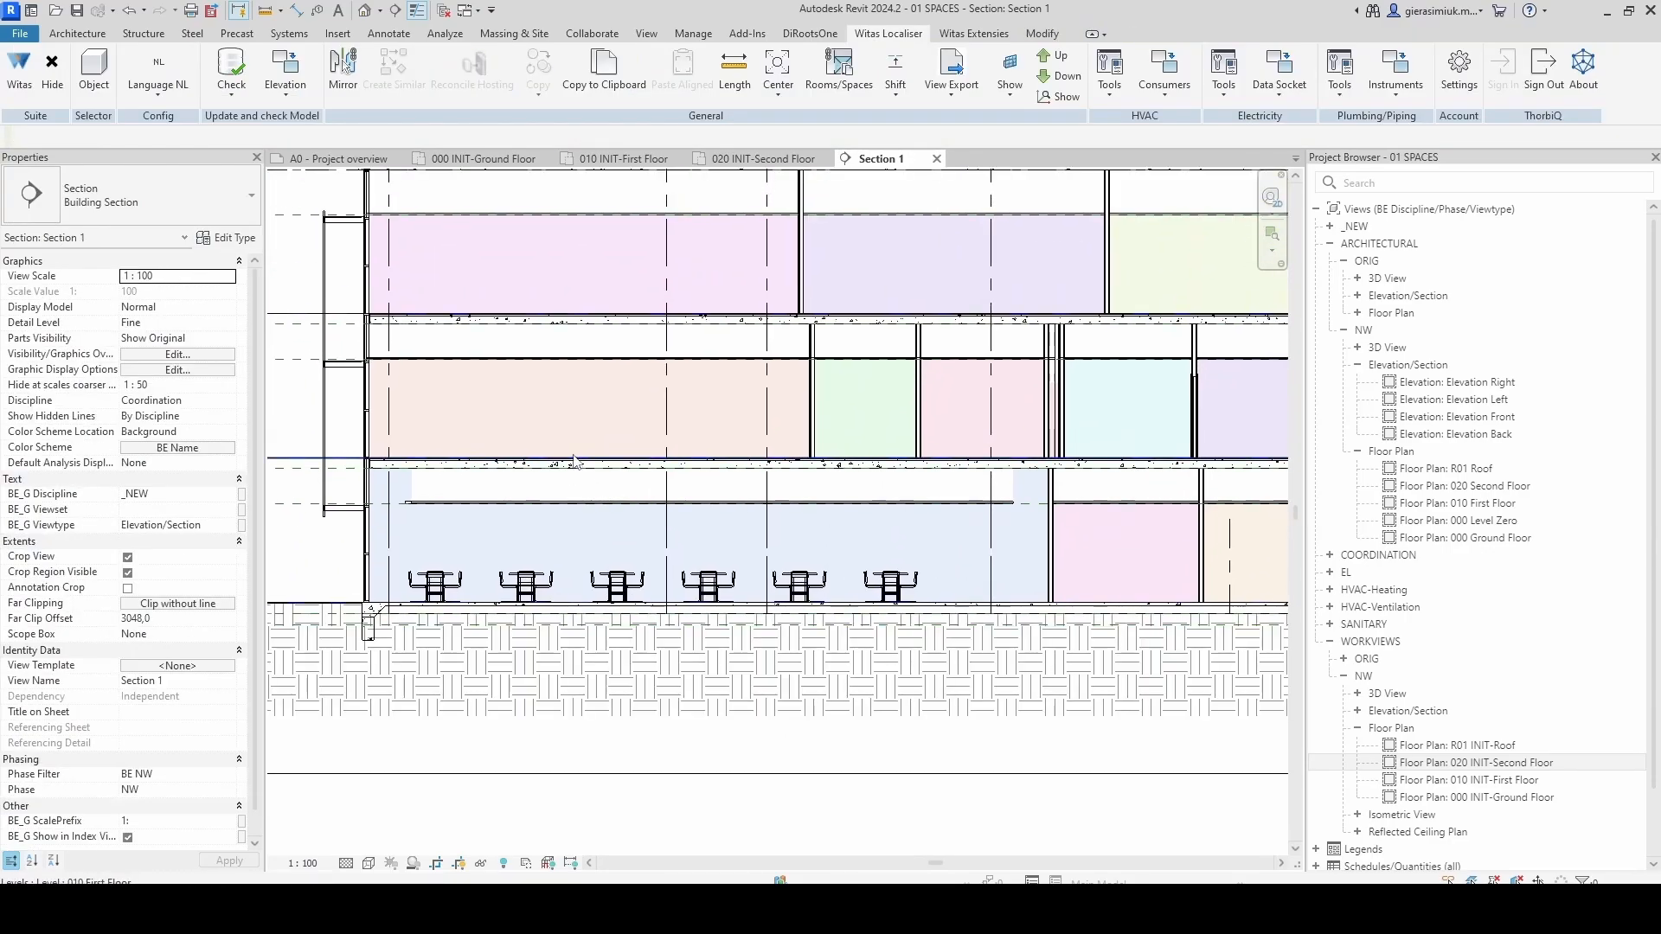
pyautogui.moveTo(610, 399); pyautogui.dragTo(579, 504, button='middle')
pyautogui.scroll(-1, 665, 439)
pyautogui.moveTo(664, 437); pyautogui.dragTo(513, 415, button='middle')
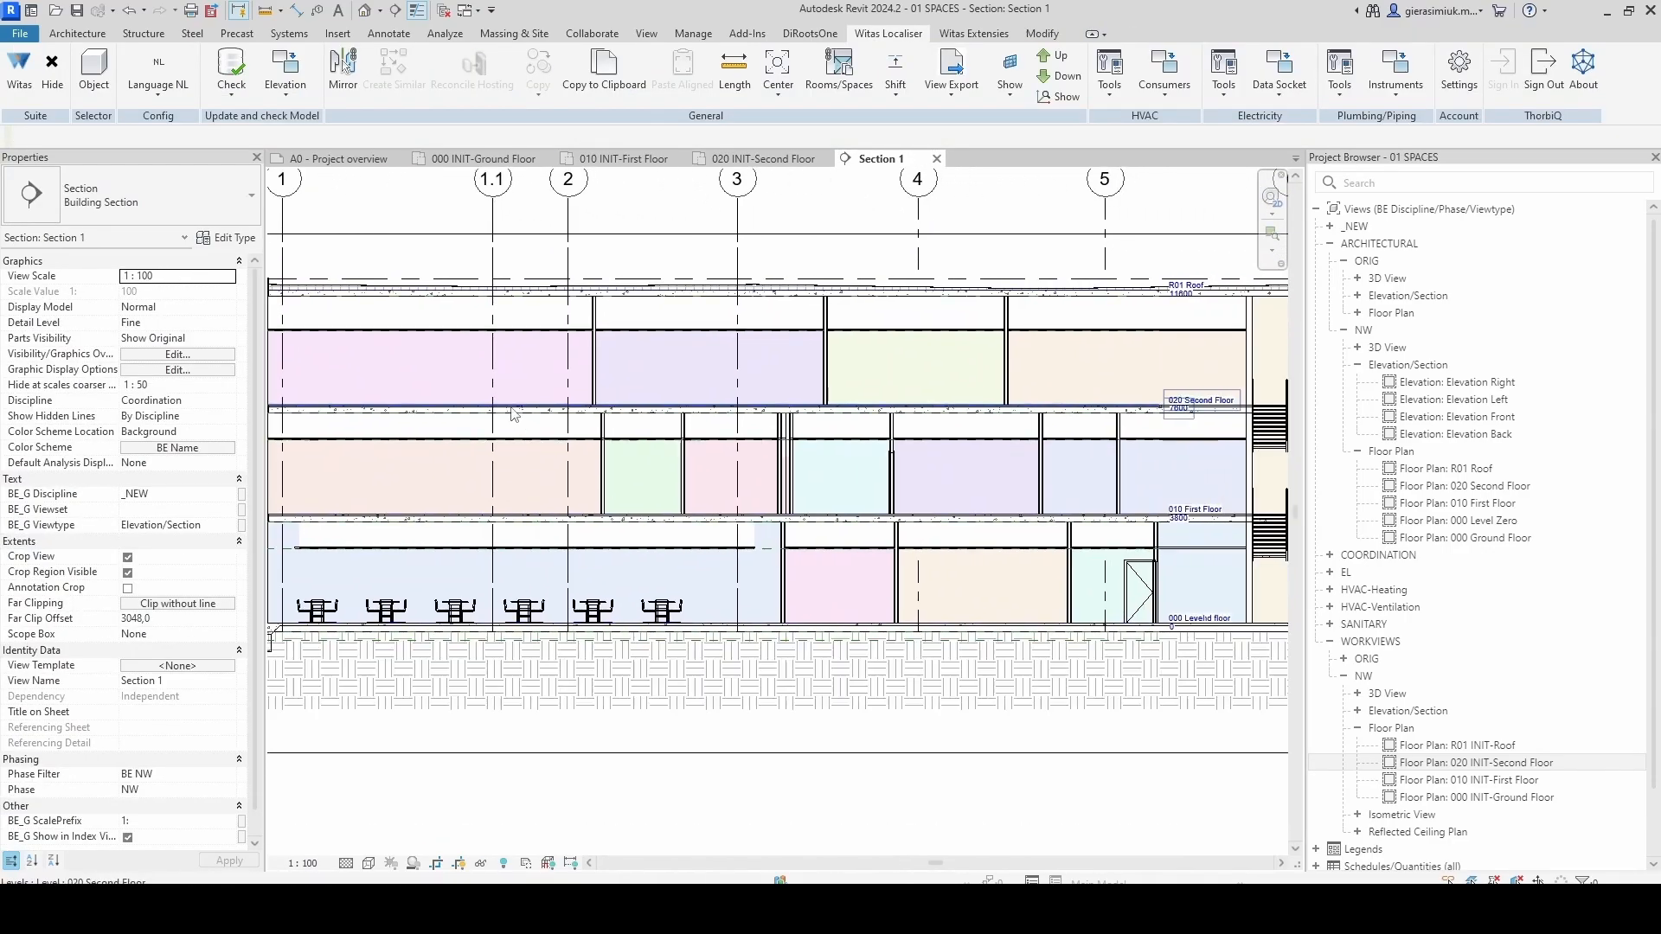
# Step: Inspect the Upper Limit and Limit Offset of the Administration space on the second floor
pyautogui.click(708, 371)
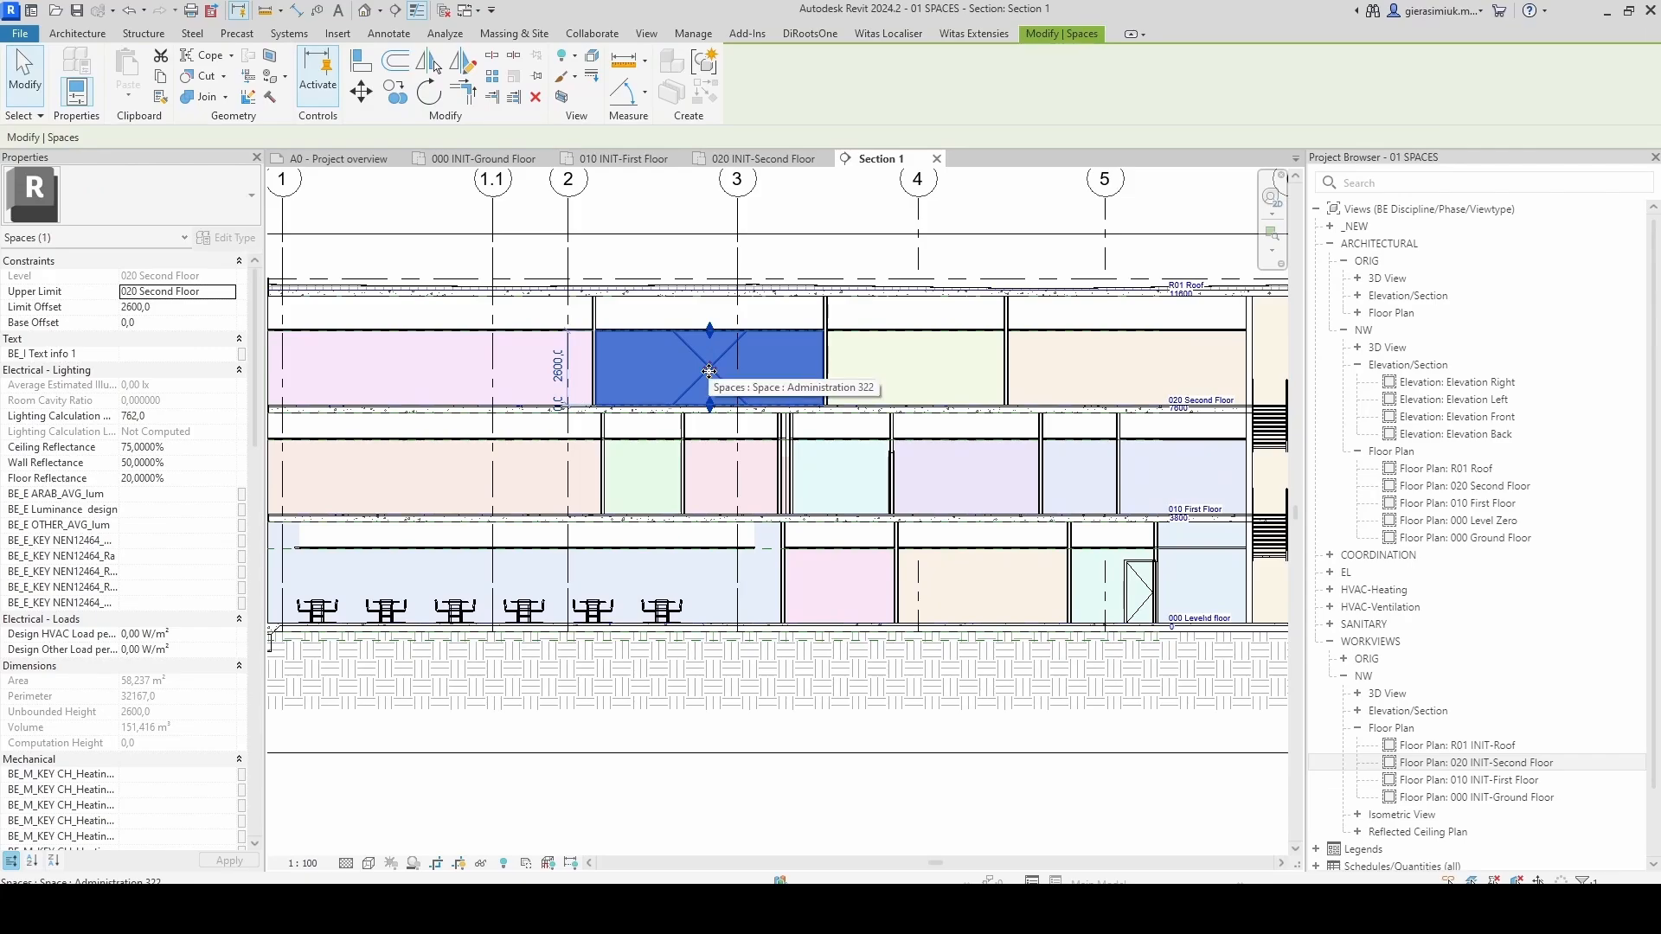
pyautogui.click(839, 365)
pyautogui.moveTo(906, 375); pyautogui.dragTo(771, 337, button='middle')
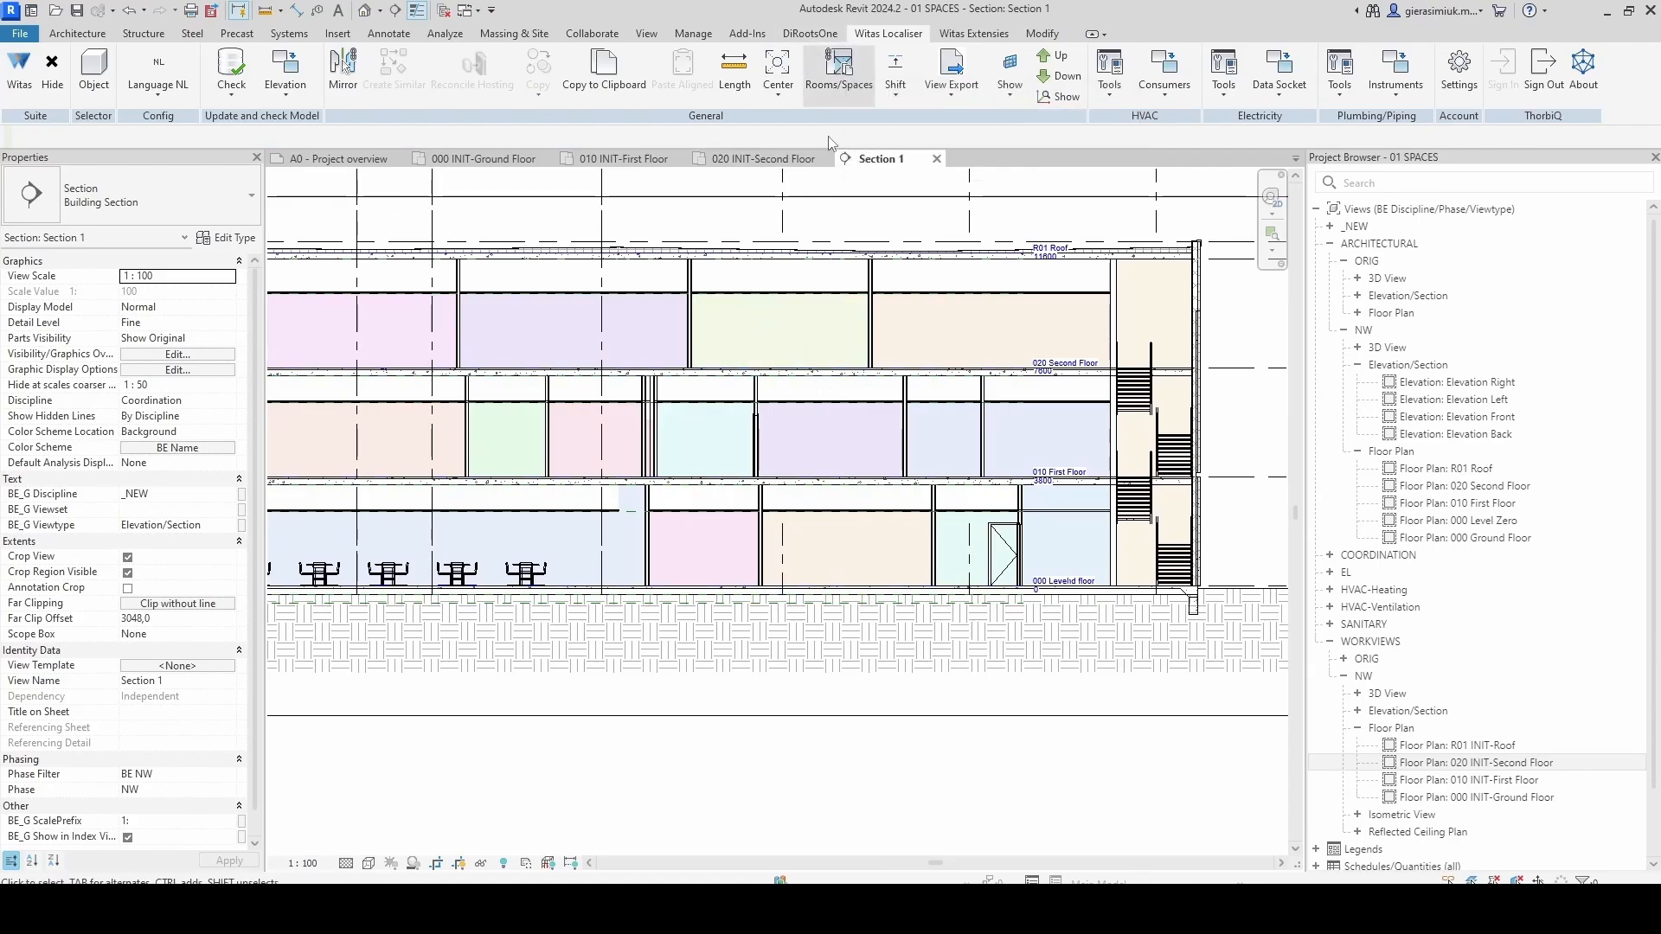
# Step: Review the descriptions of the Space Naming and Rooms/Spaces commands to compare what each one transfers
pyautogui.moveTo(810, 306)
pyautogui.mouseDown(button='middle')
pyautogui.moveTo(823, 294)
pyautogui.moveTo(862, 324)
pyautogui.moveTo(934, 313)
pyautogui.moveTo(906, 313)
pyautogui.moveTo(910, 359)
pyautogui.moveTo(868, 386)
pyautogui.moveTo(754, 384)
pyautogui.mouseUp(button='middle')
pyautogui.scroll(-1, 856, 307)
pyautogui.scroll(-1, 899, 362)
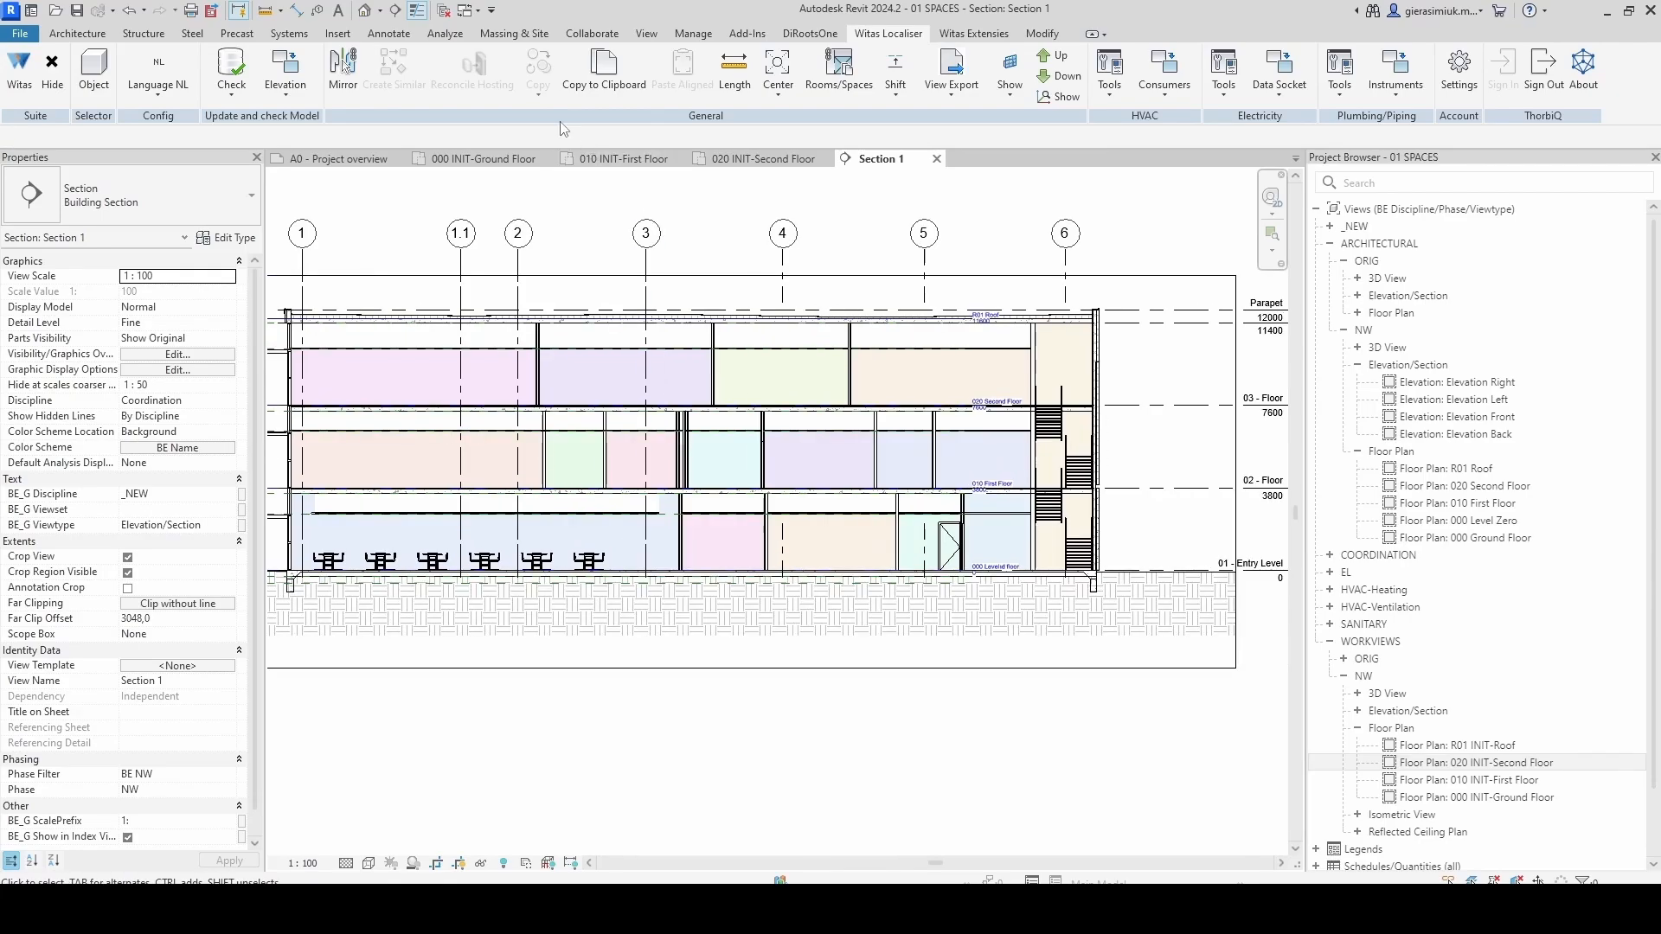
pyautogui.click(448, 35)
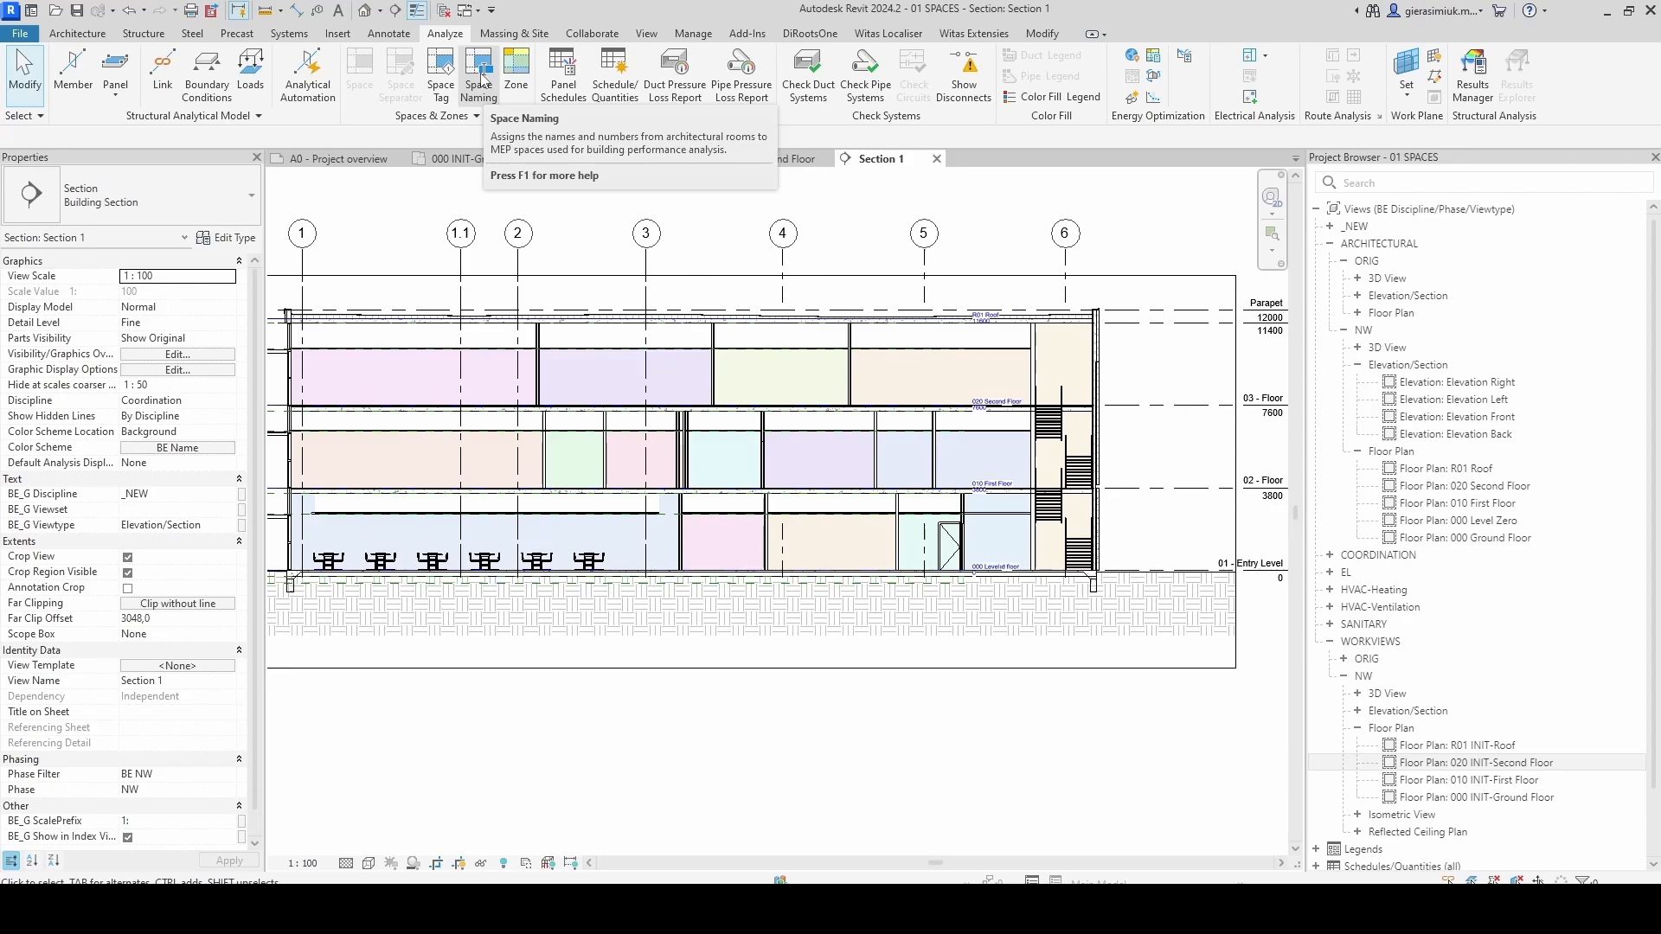
pyautogui.click(888, 33)
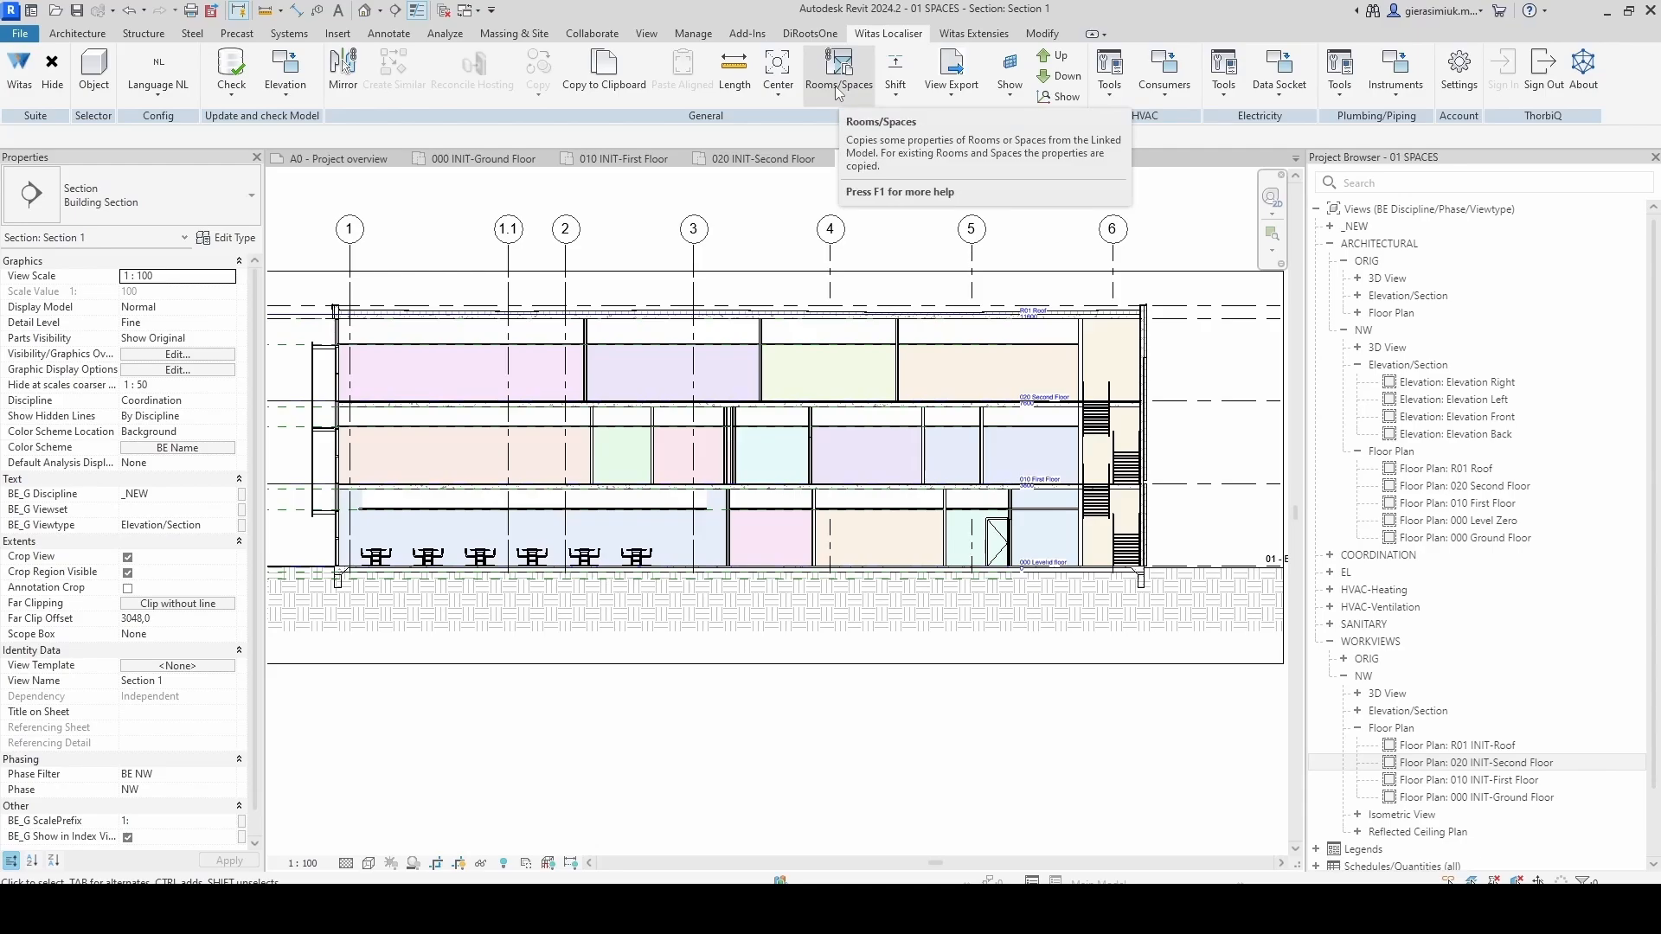
# Step: Undo the section's color scheme and the transfer of room data to the spaces
pyautogui.click(445, 33)
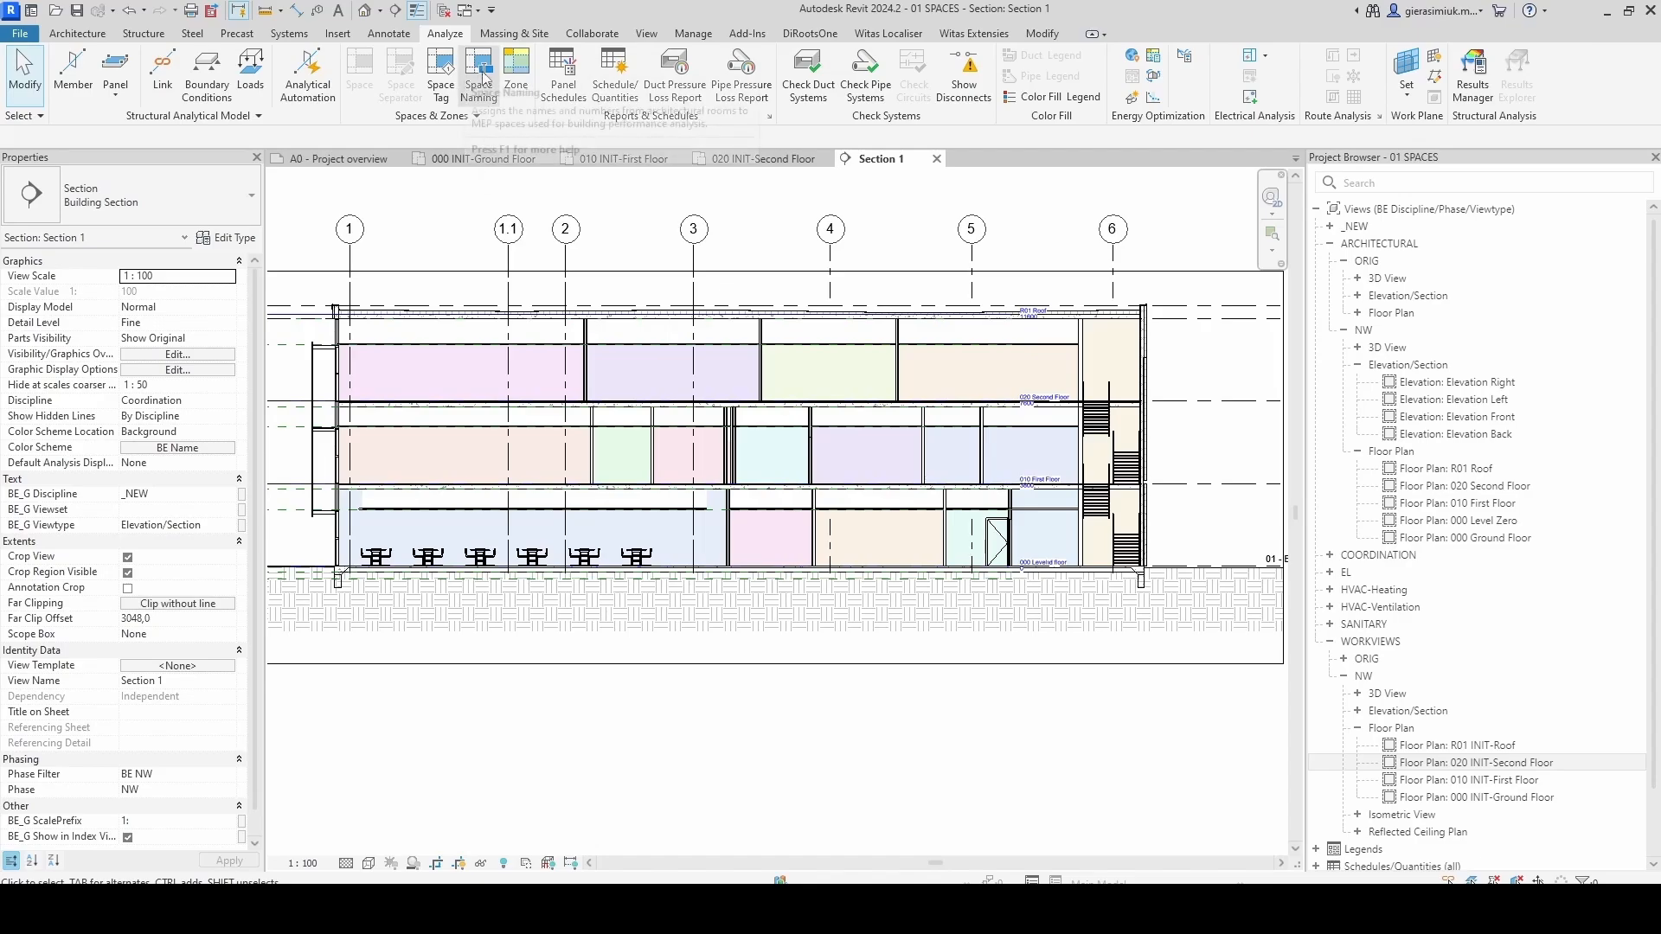
pyautogui.click(885, 34)
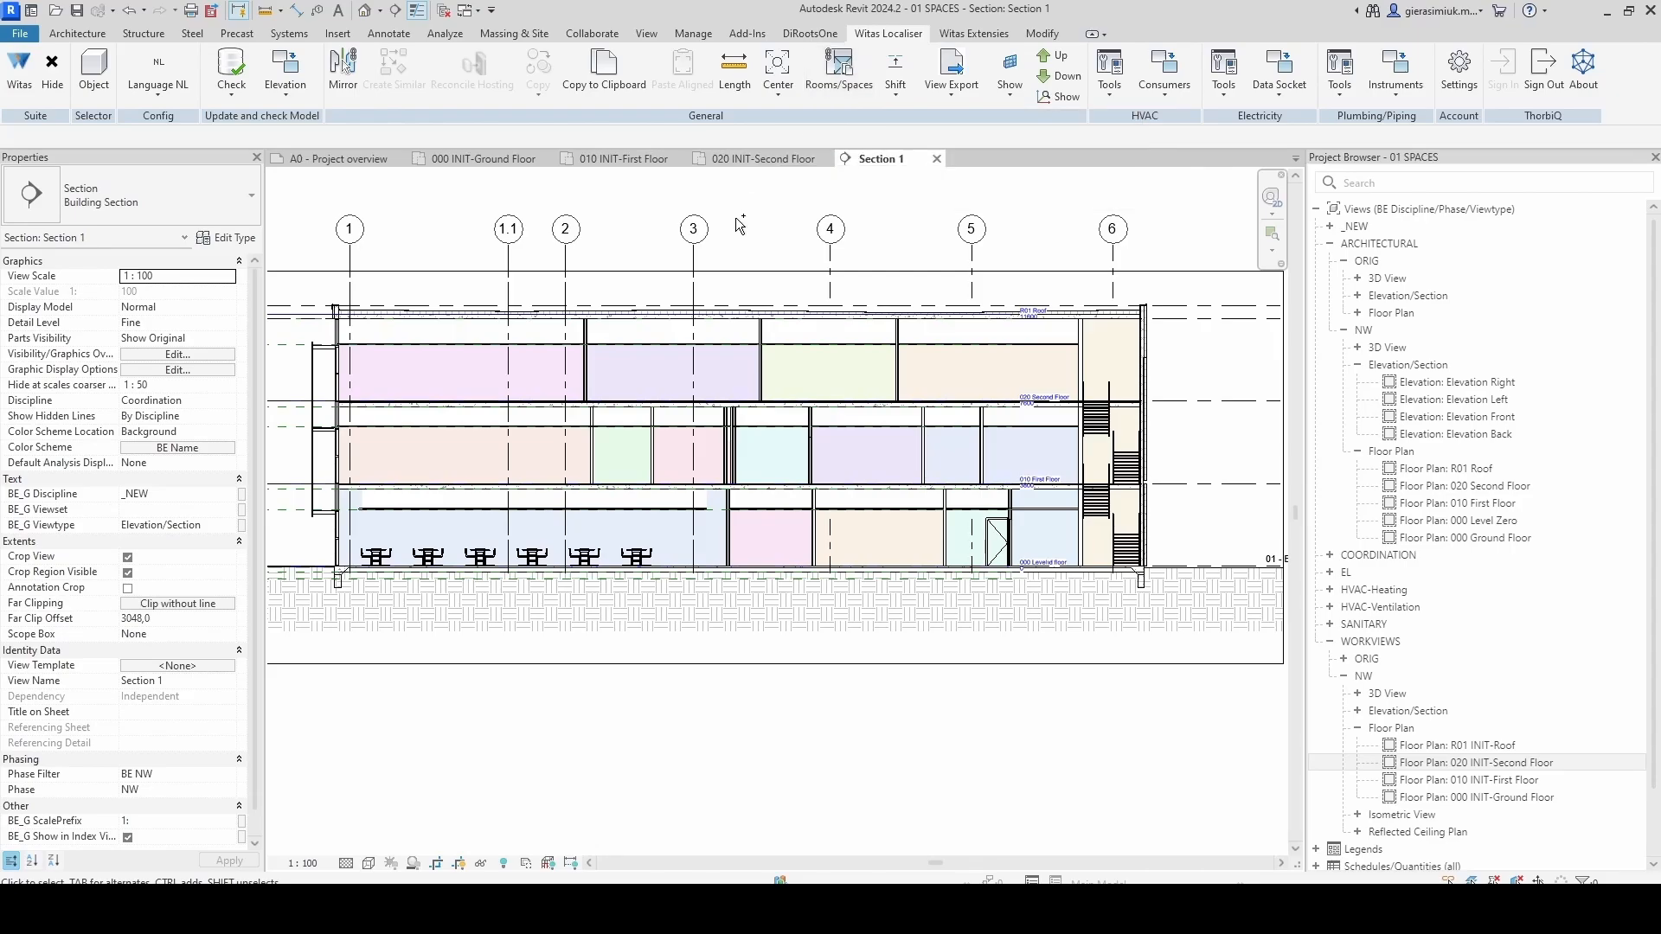
pyautogui.hotkey('ctrl', 'z')
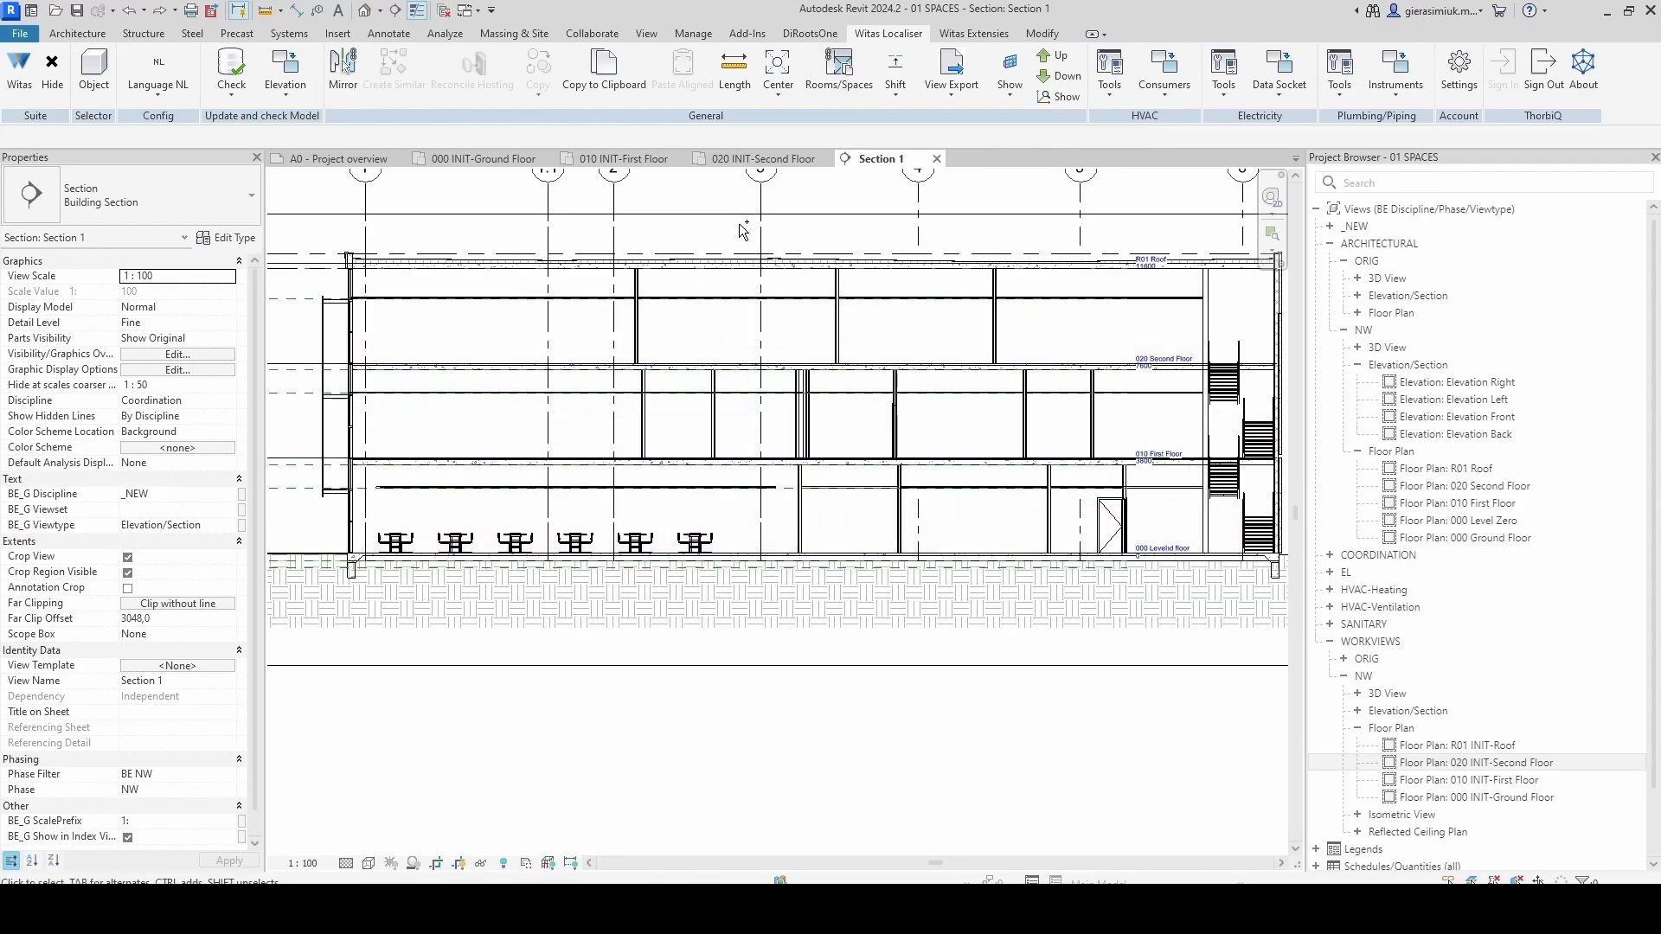
# Step: Inspect the Upper Limit and Limit Offset of the narrow unnamed space on the 010 INIT-First Floor plan
pyautogui.click(640, 163)
pyautogui.scroll(5, 658, 389)
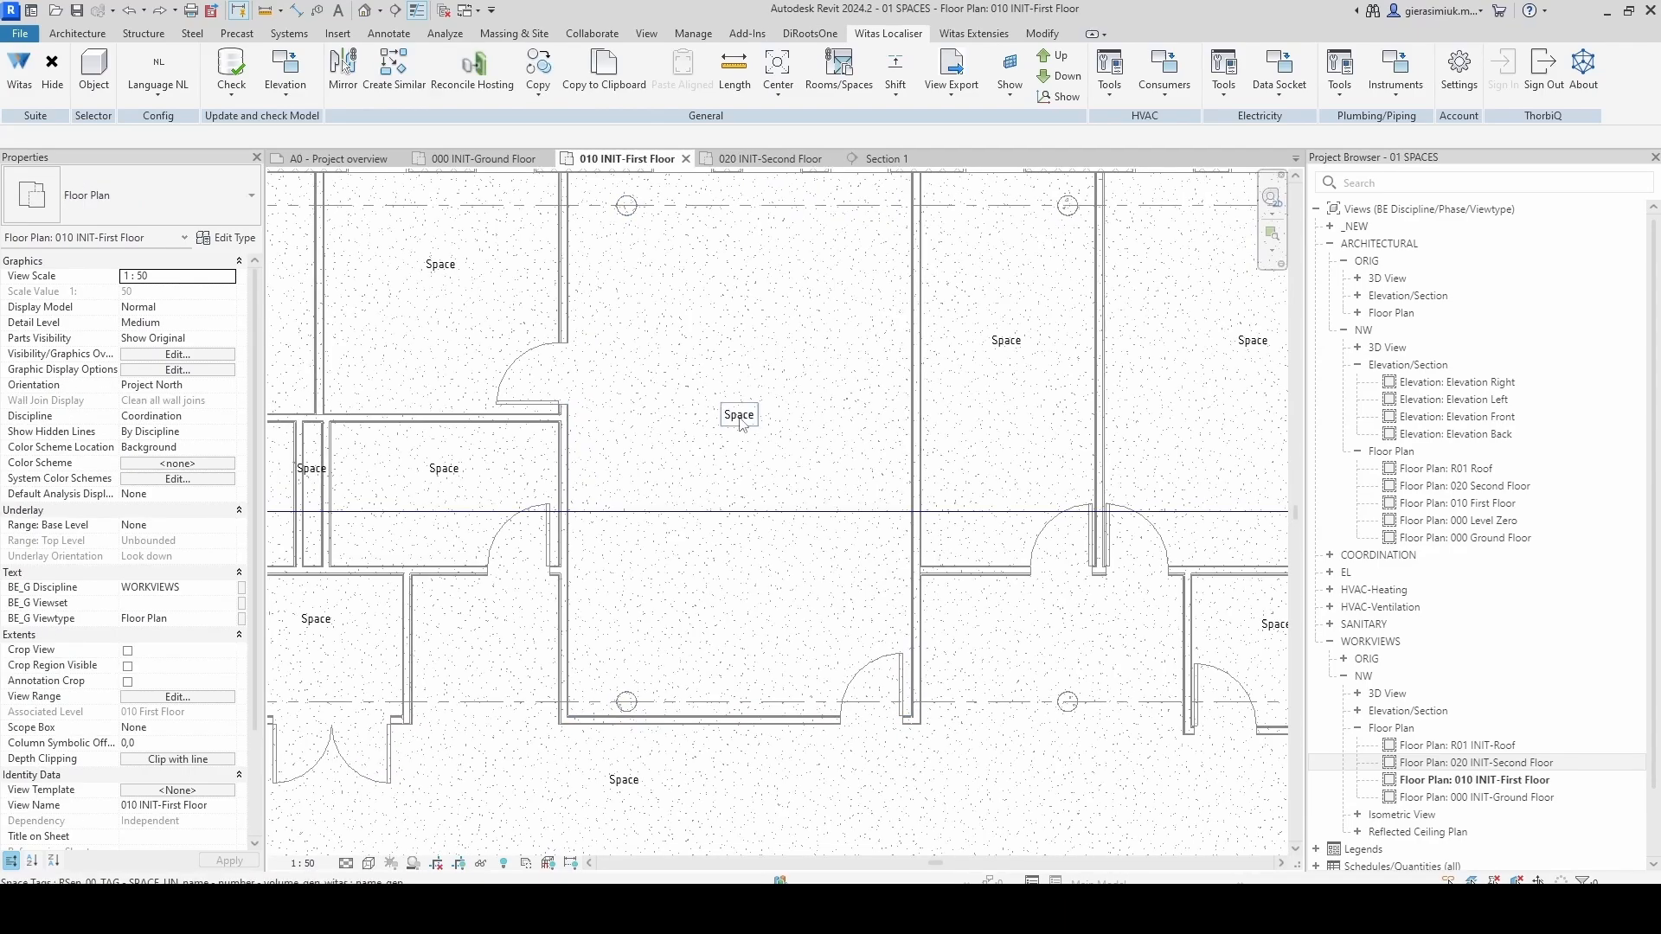
pyautogui.moveTo(740, 419); pyautogui.dragTo(784, 421, button='middle')
pyautogui.moveTo(1075, 340); pyautogui.dragTo(806, 322, button='middle')
pyautogui.scroll(1, 806, 322)
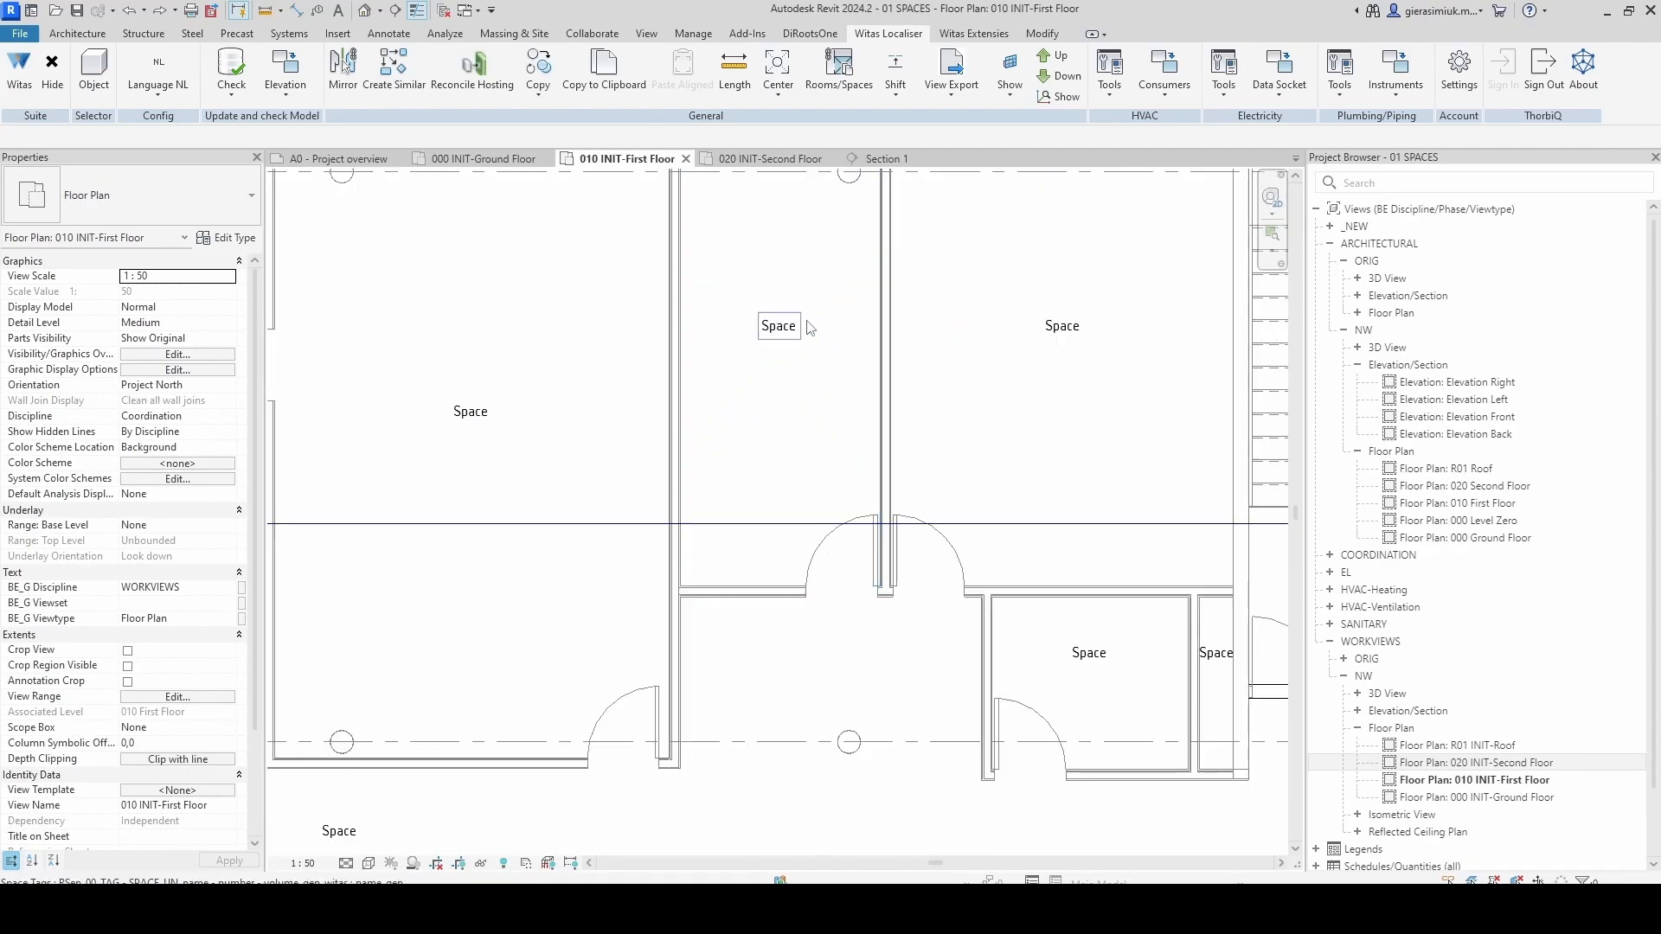
pyautogui.scroll(-3, 809, 327)
pyautogui.scroll(1, 790, 377)
pyautogui.click(790, 372)
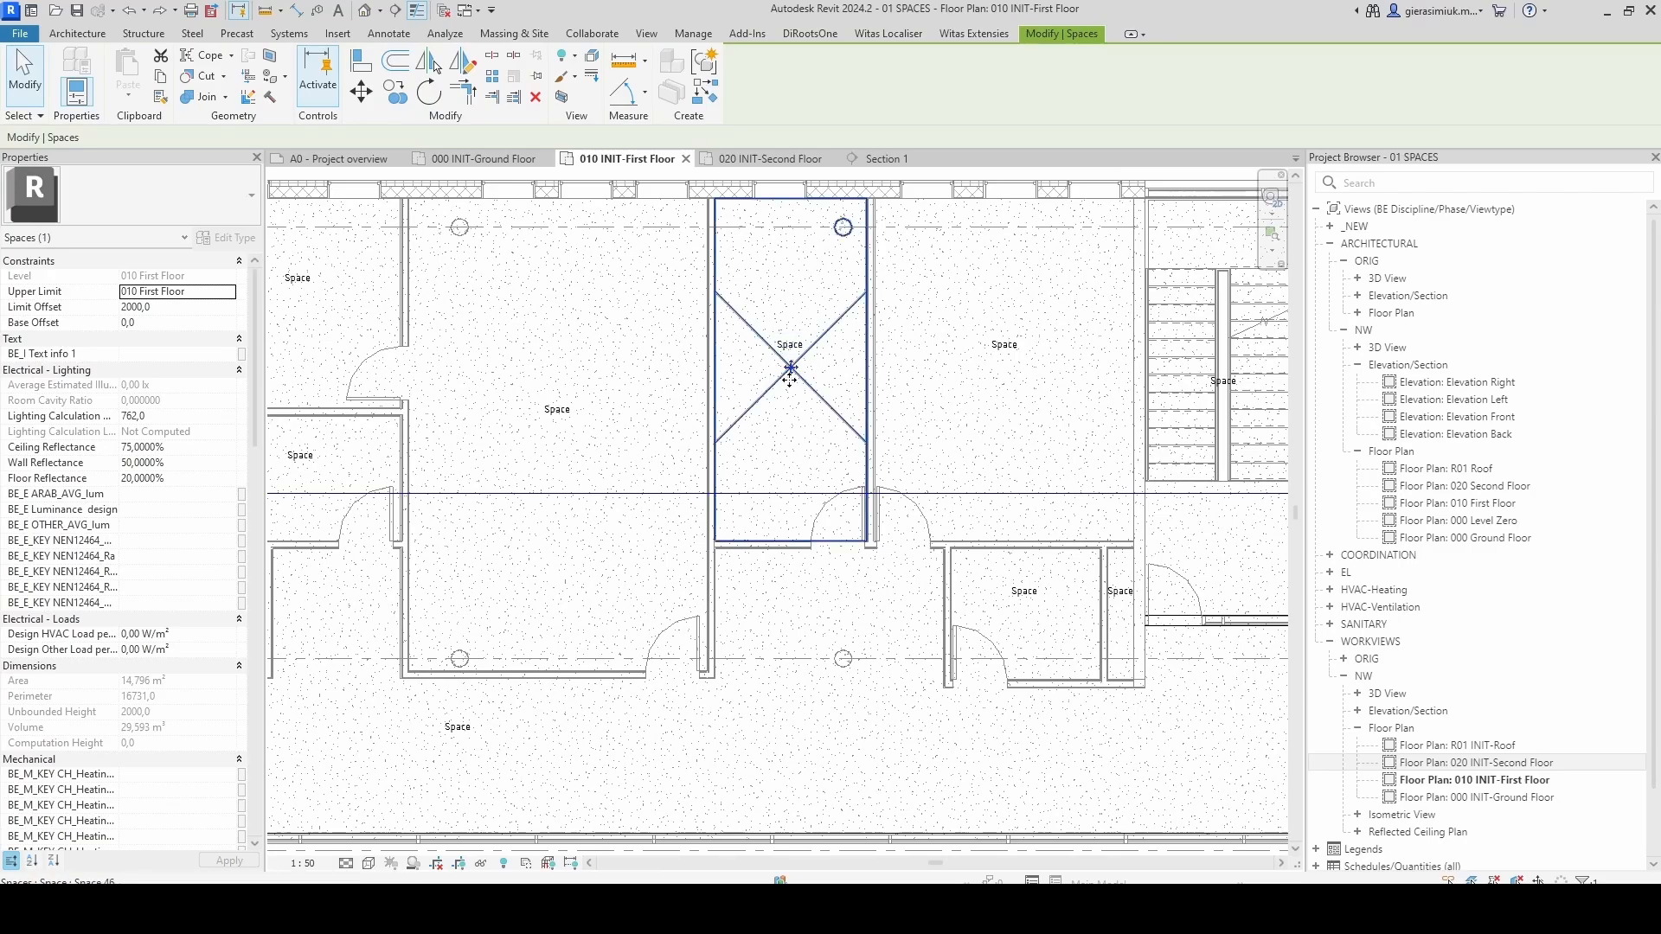
pyautogui.moveTo(789, 377); pyautogui.dragTo(870, 333, button='middle')
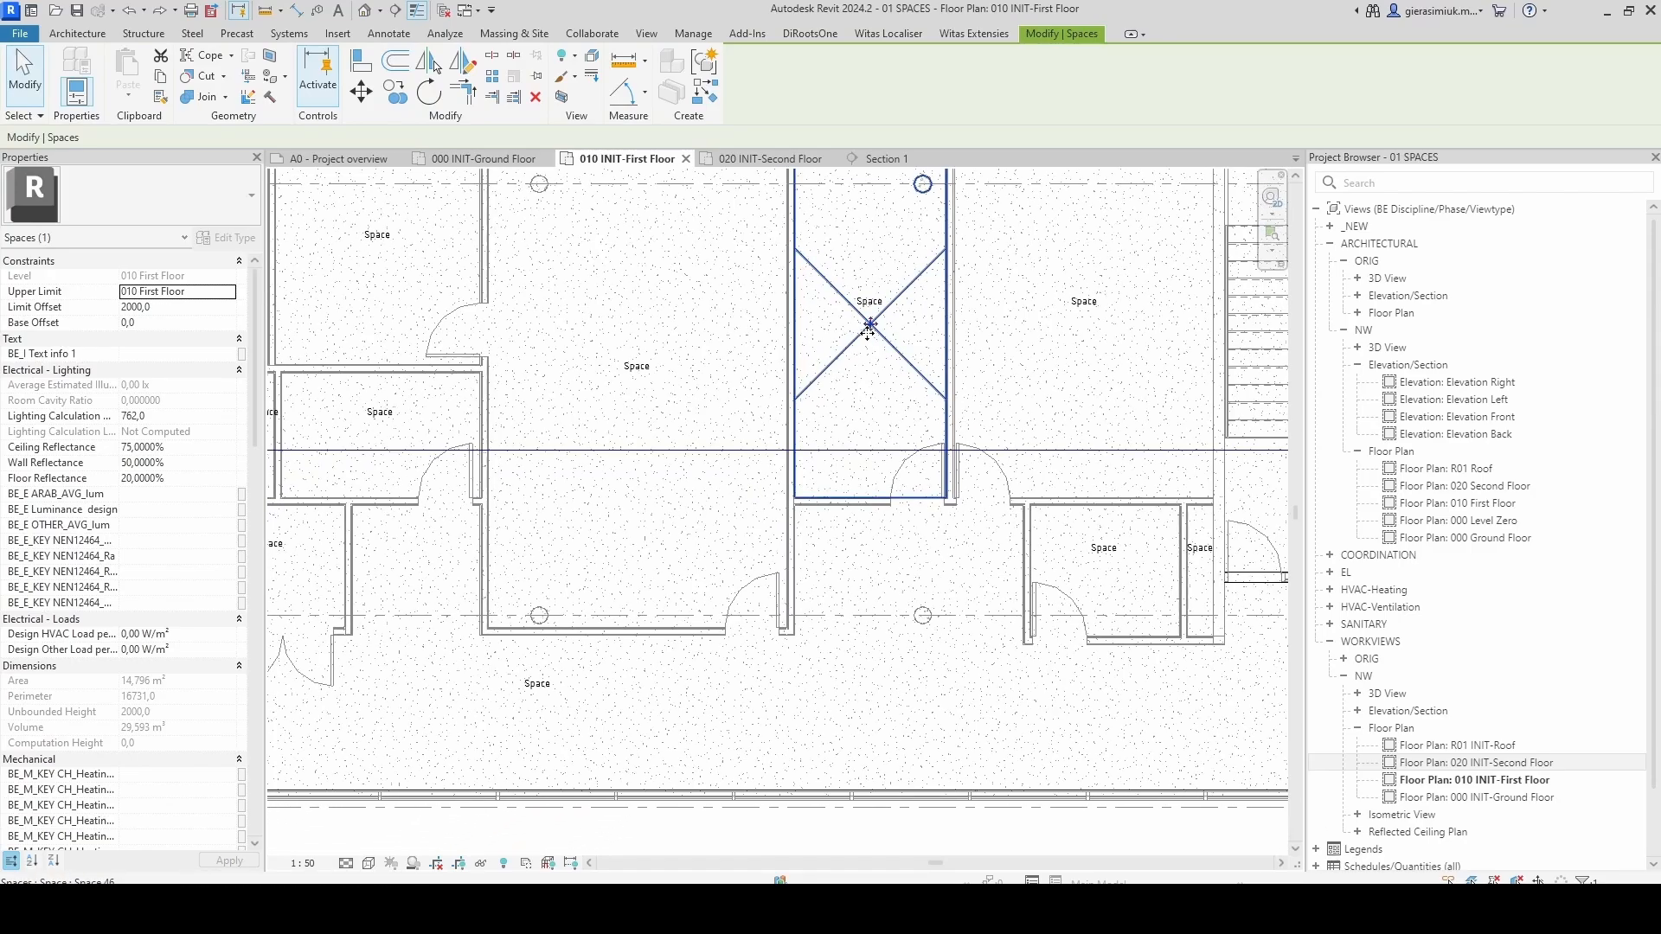
# Step: Compare the Number and Name of the large central first-floor space with its linked Room Number and Room Name
pyautogui.click(668, 370)
pyautogui.moveTo(598, 319); pyautogui.dragTo(688, 333, button='middle')
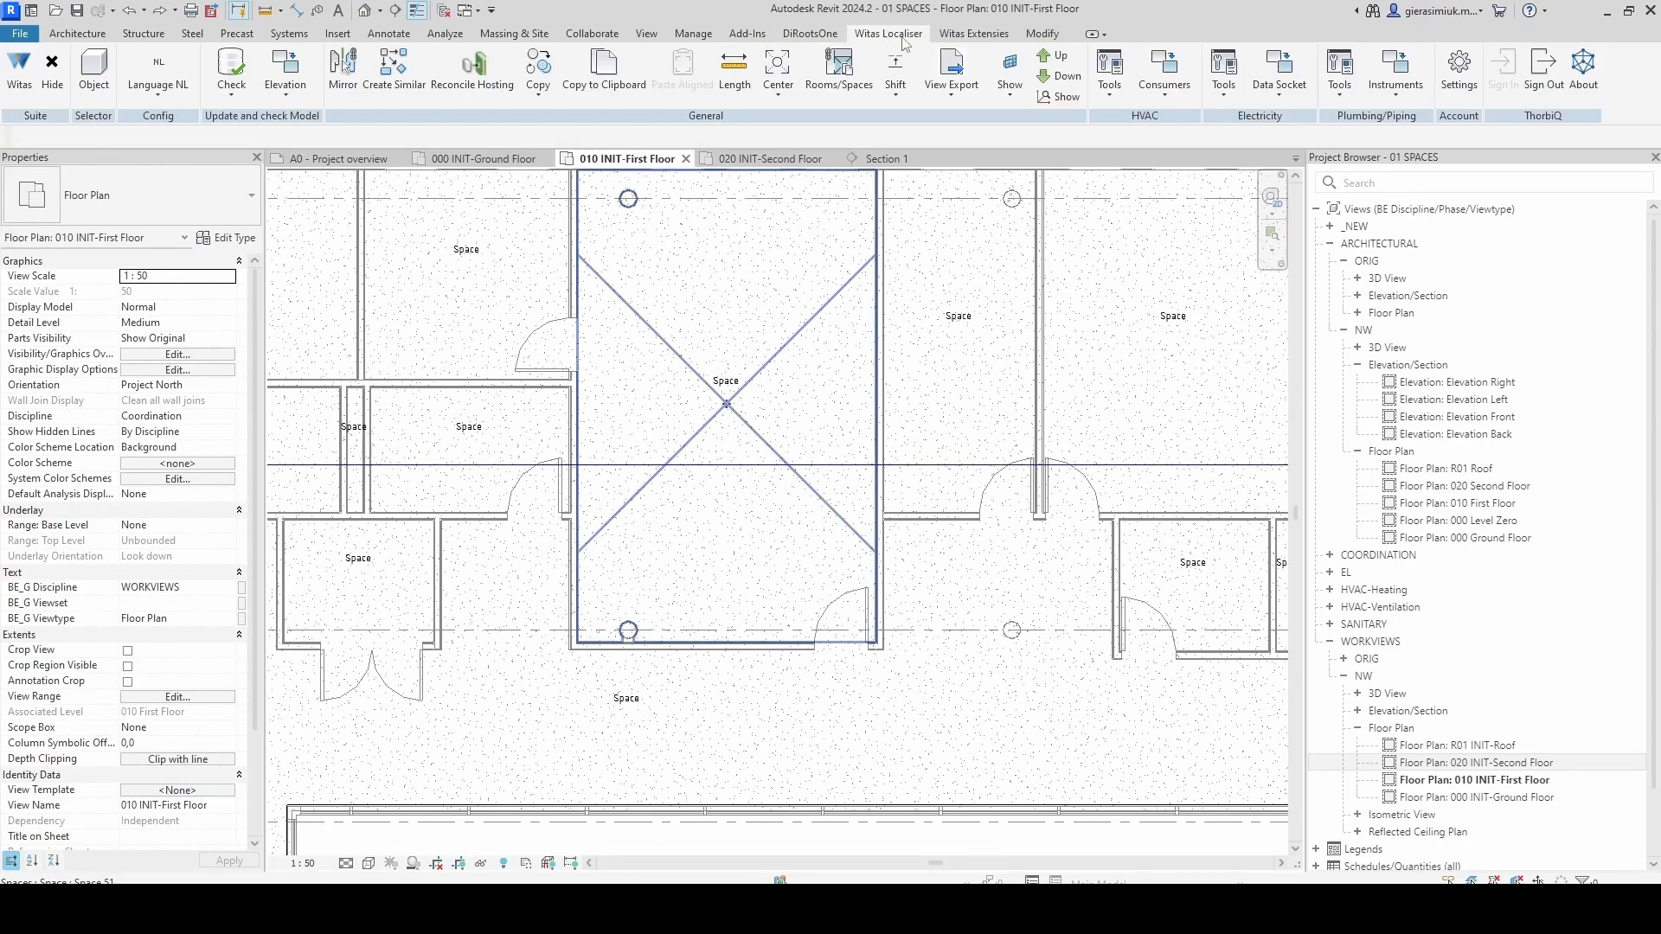
pyautogui.click(837, 68)
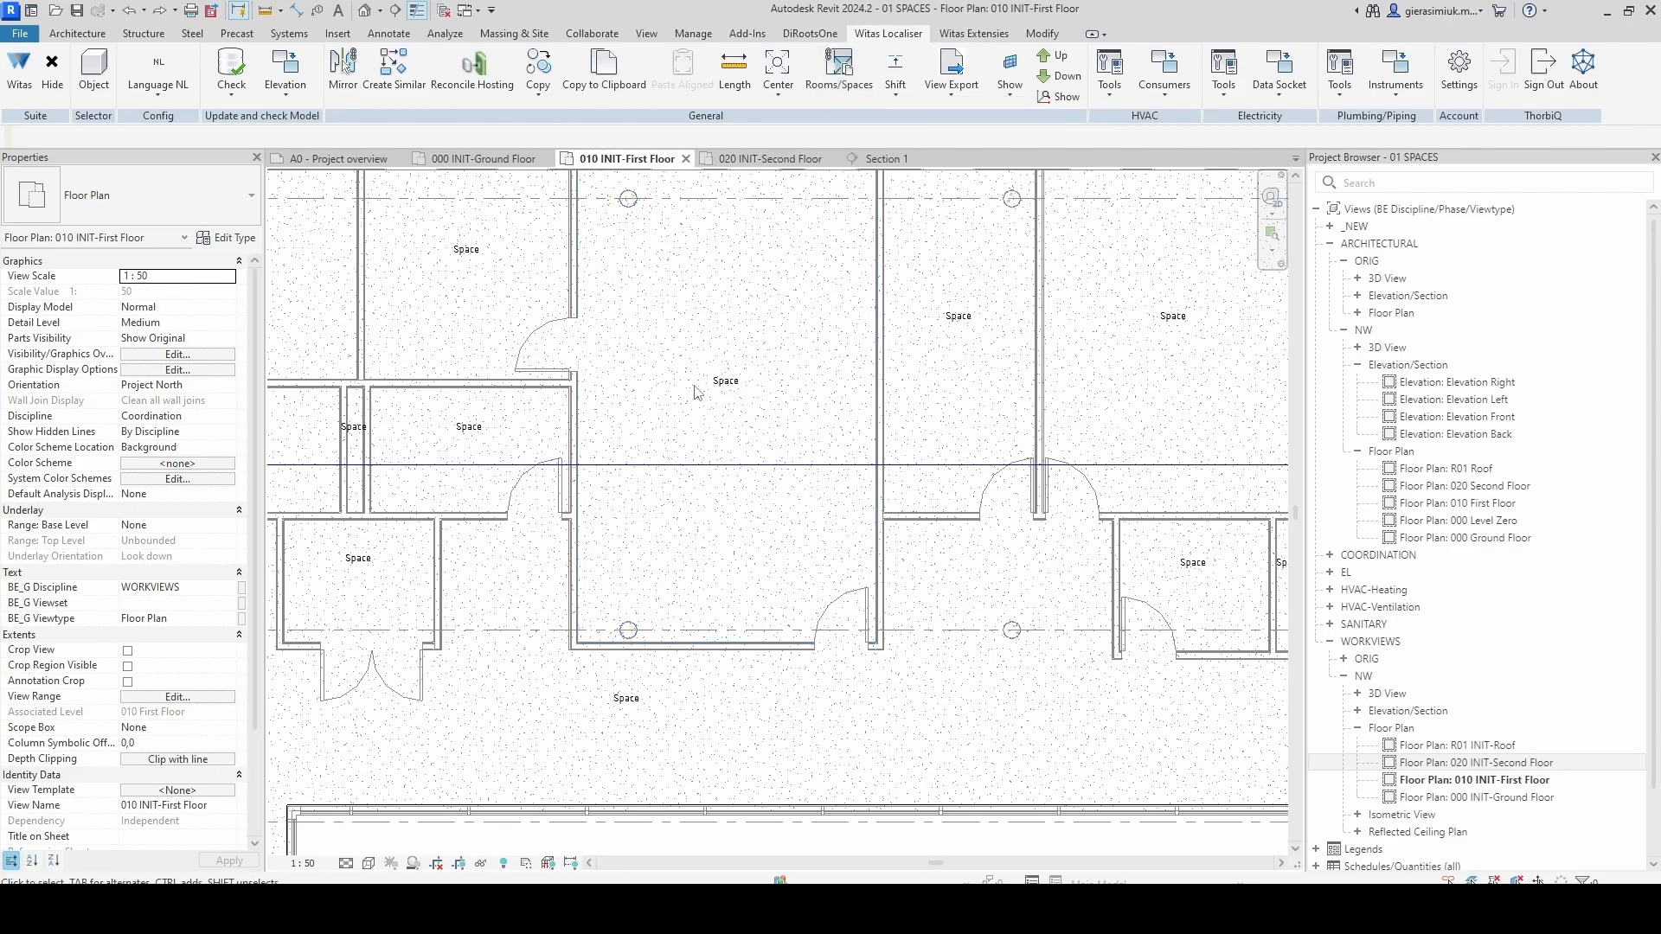
pyautogui.scroll(-6, 122, 593)
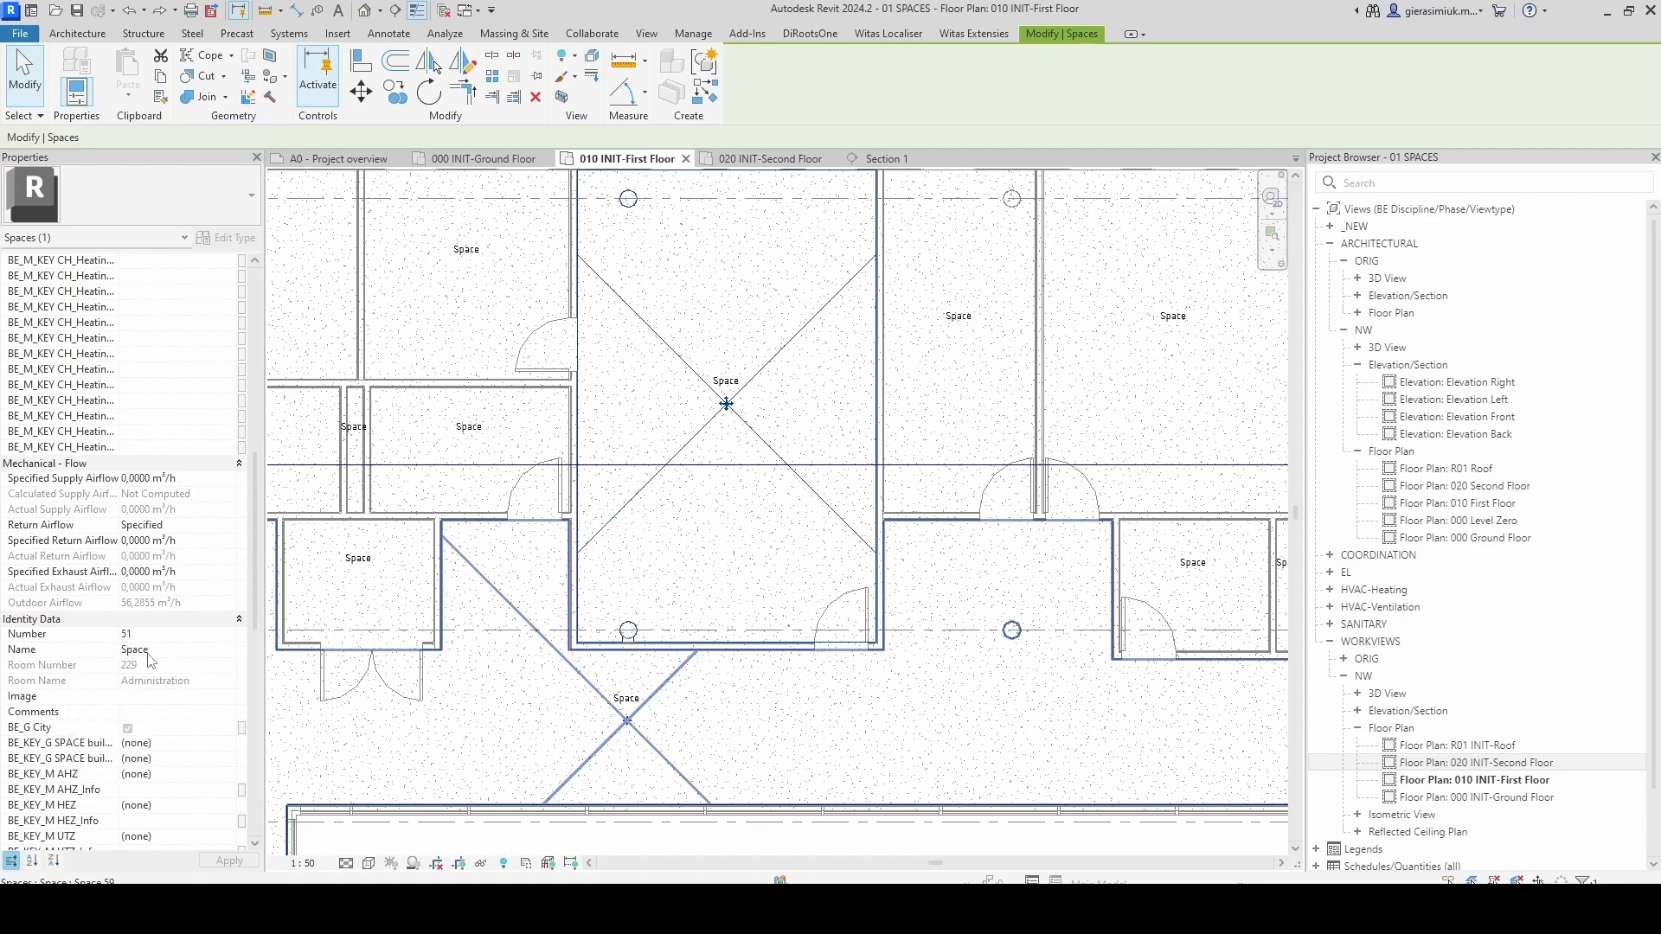
pyautogui.press('Escape')
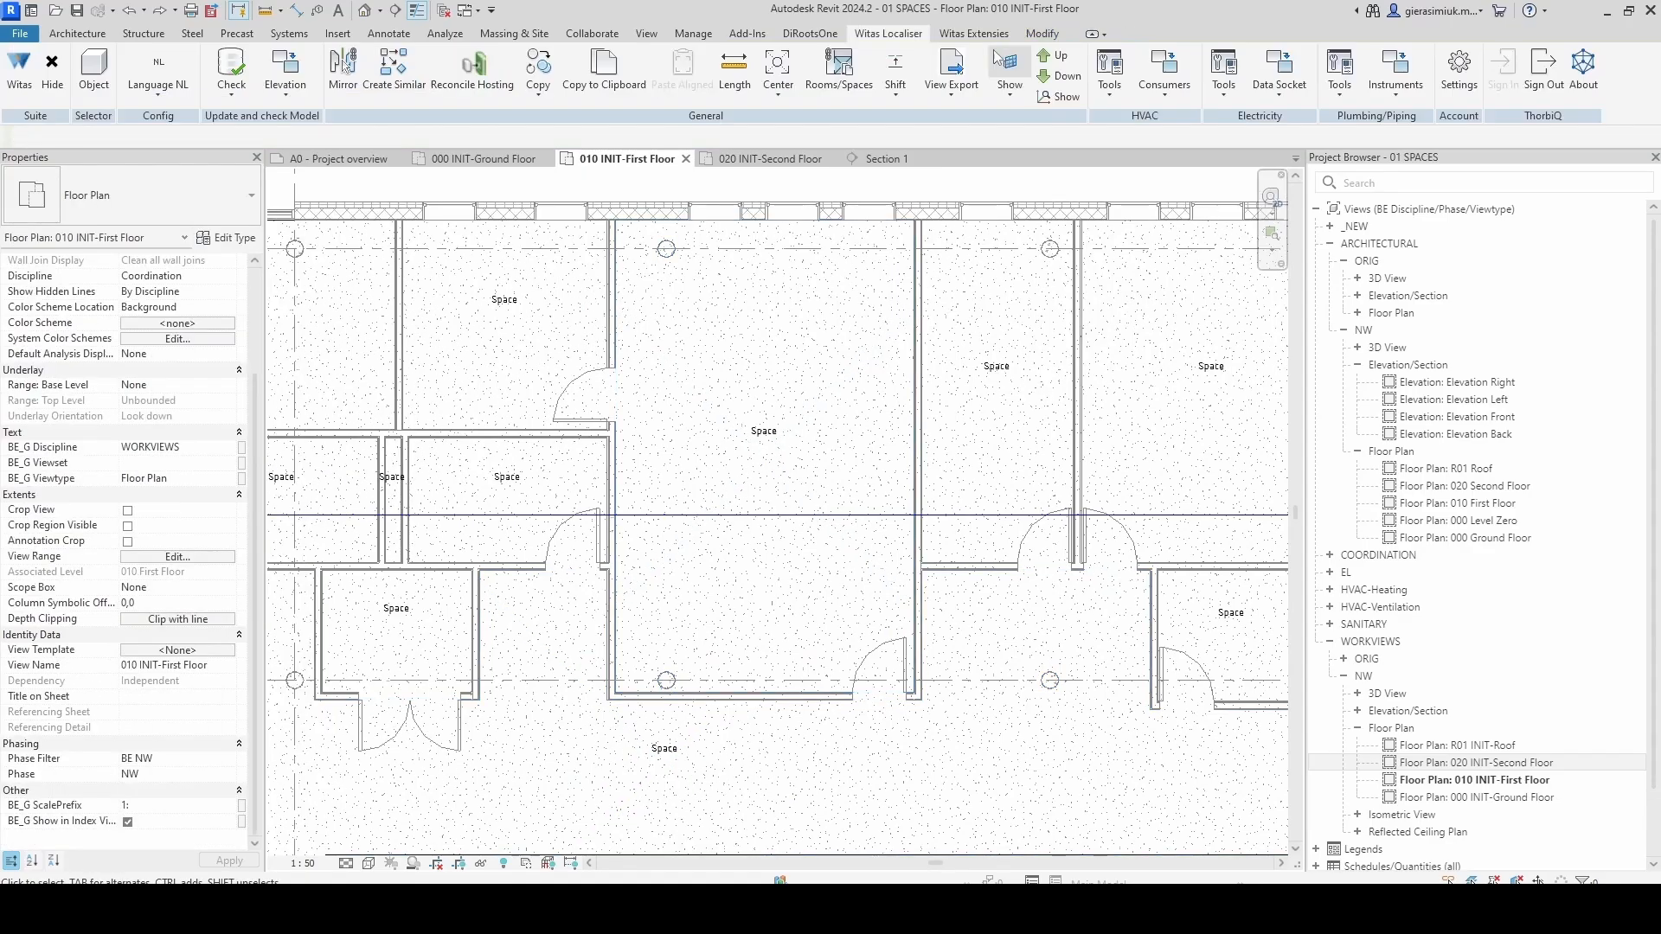
# Step: Copy the linked model's room properties to the existing spaces with Rooms/Spaces
pyautogui.click(839, 67)
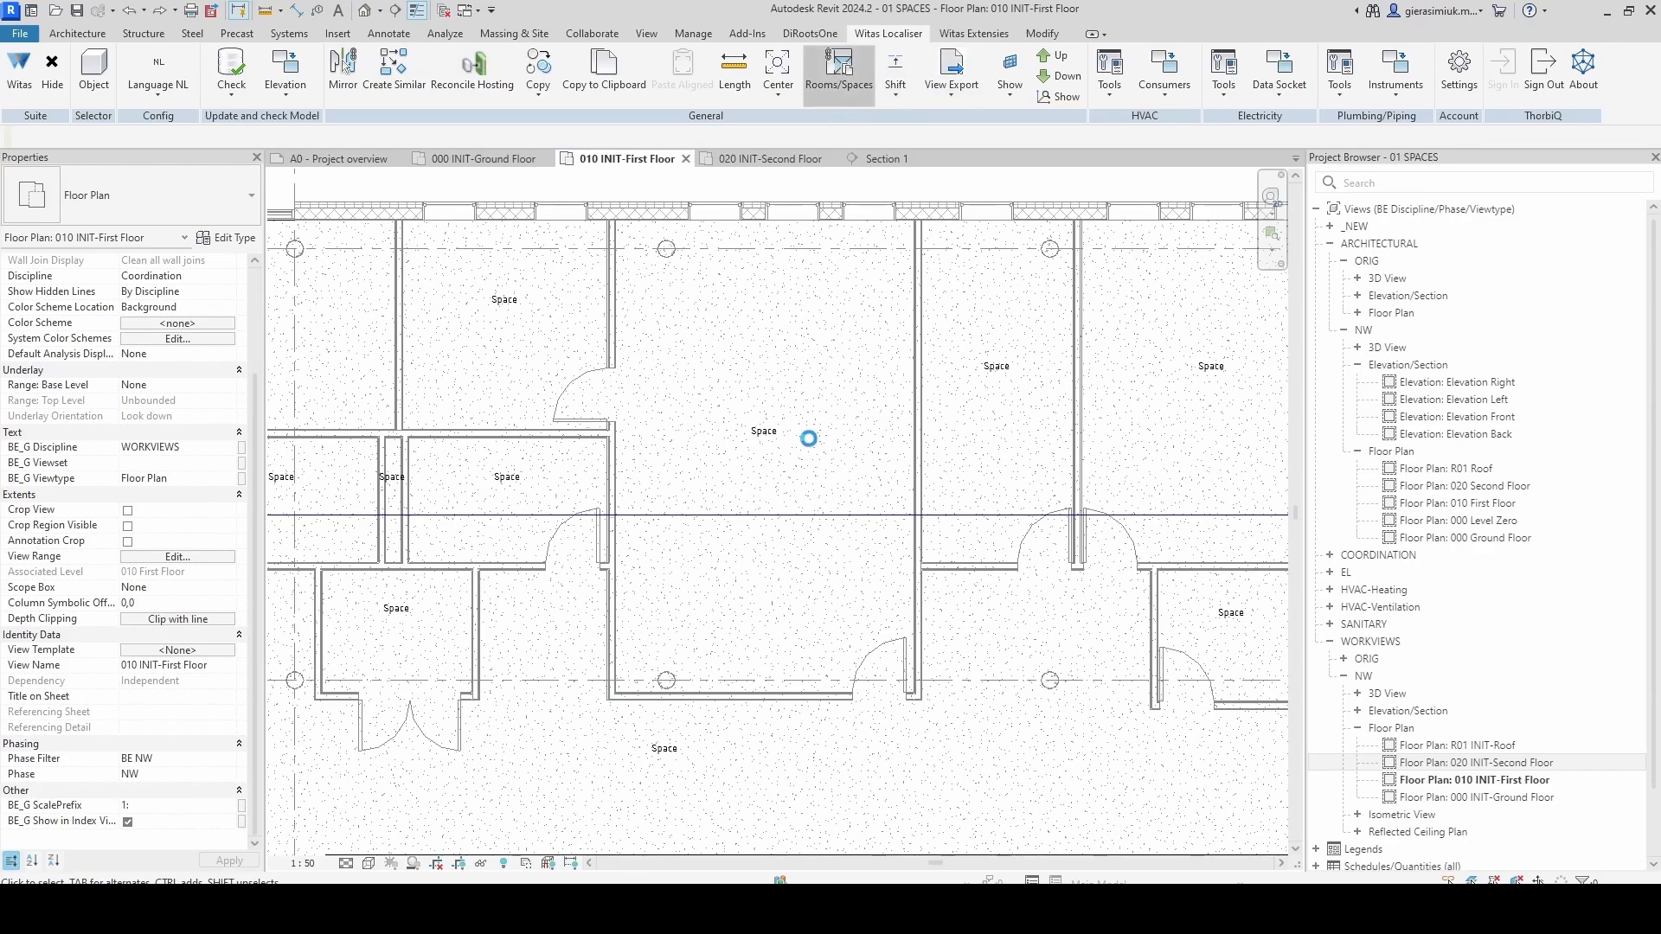
pyautogui.click(863, 513)
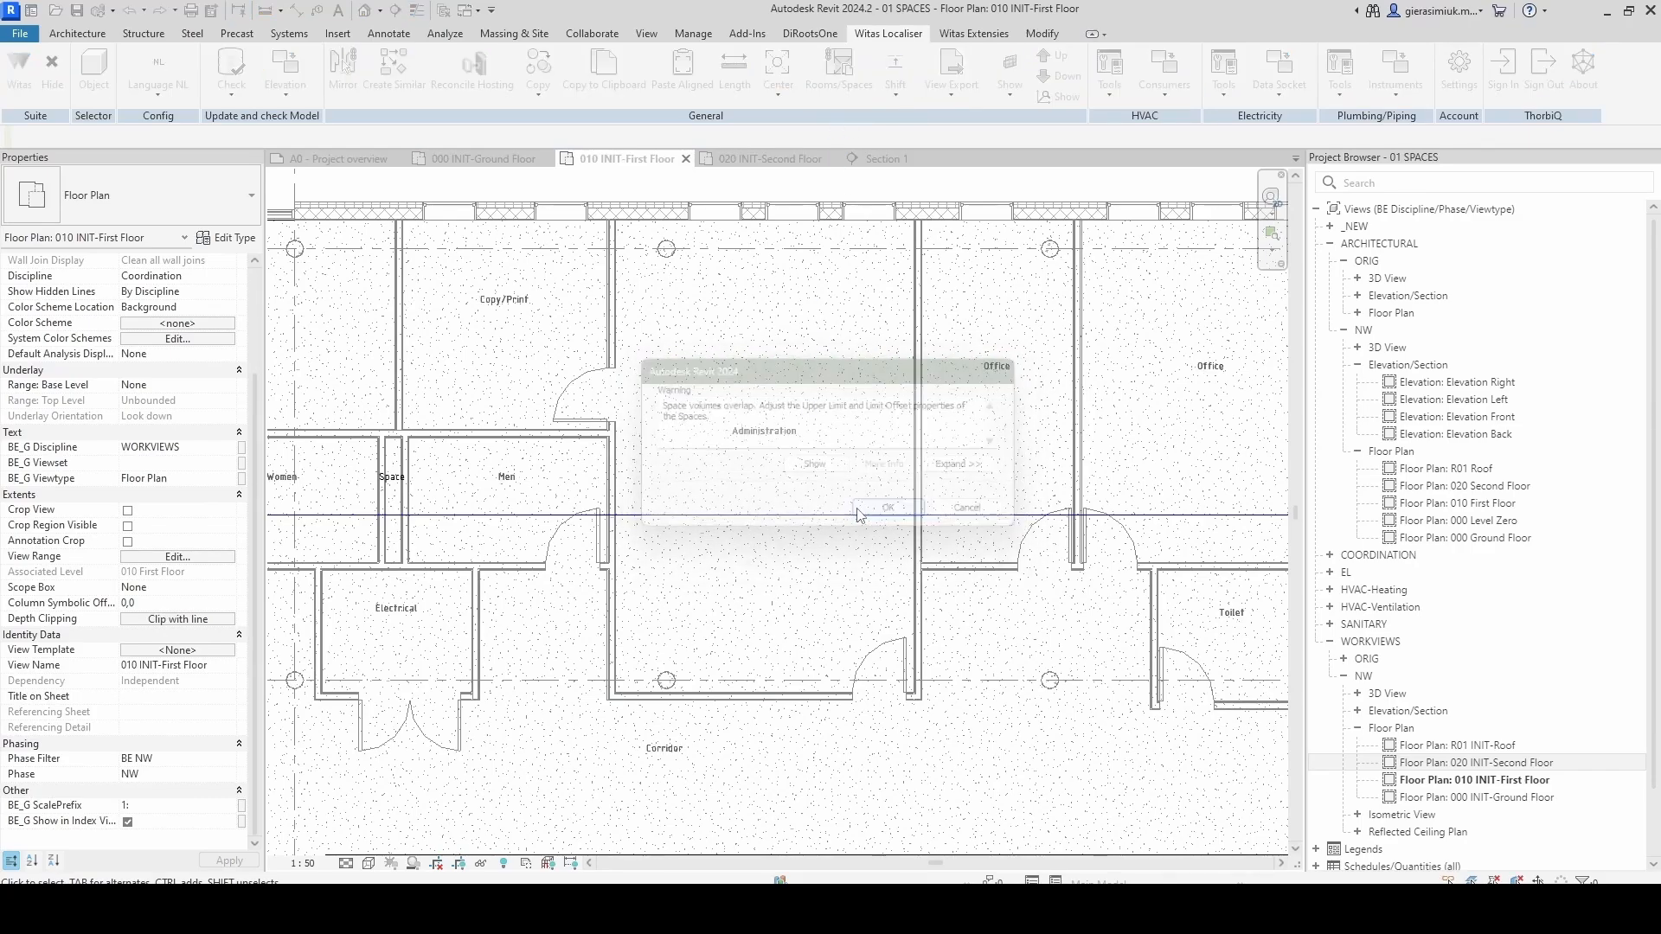
pyautogui.scroll(3, 761, 446)
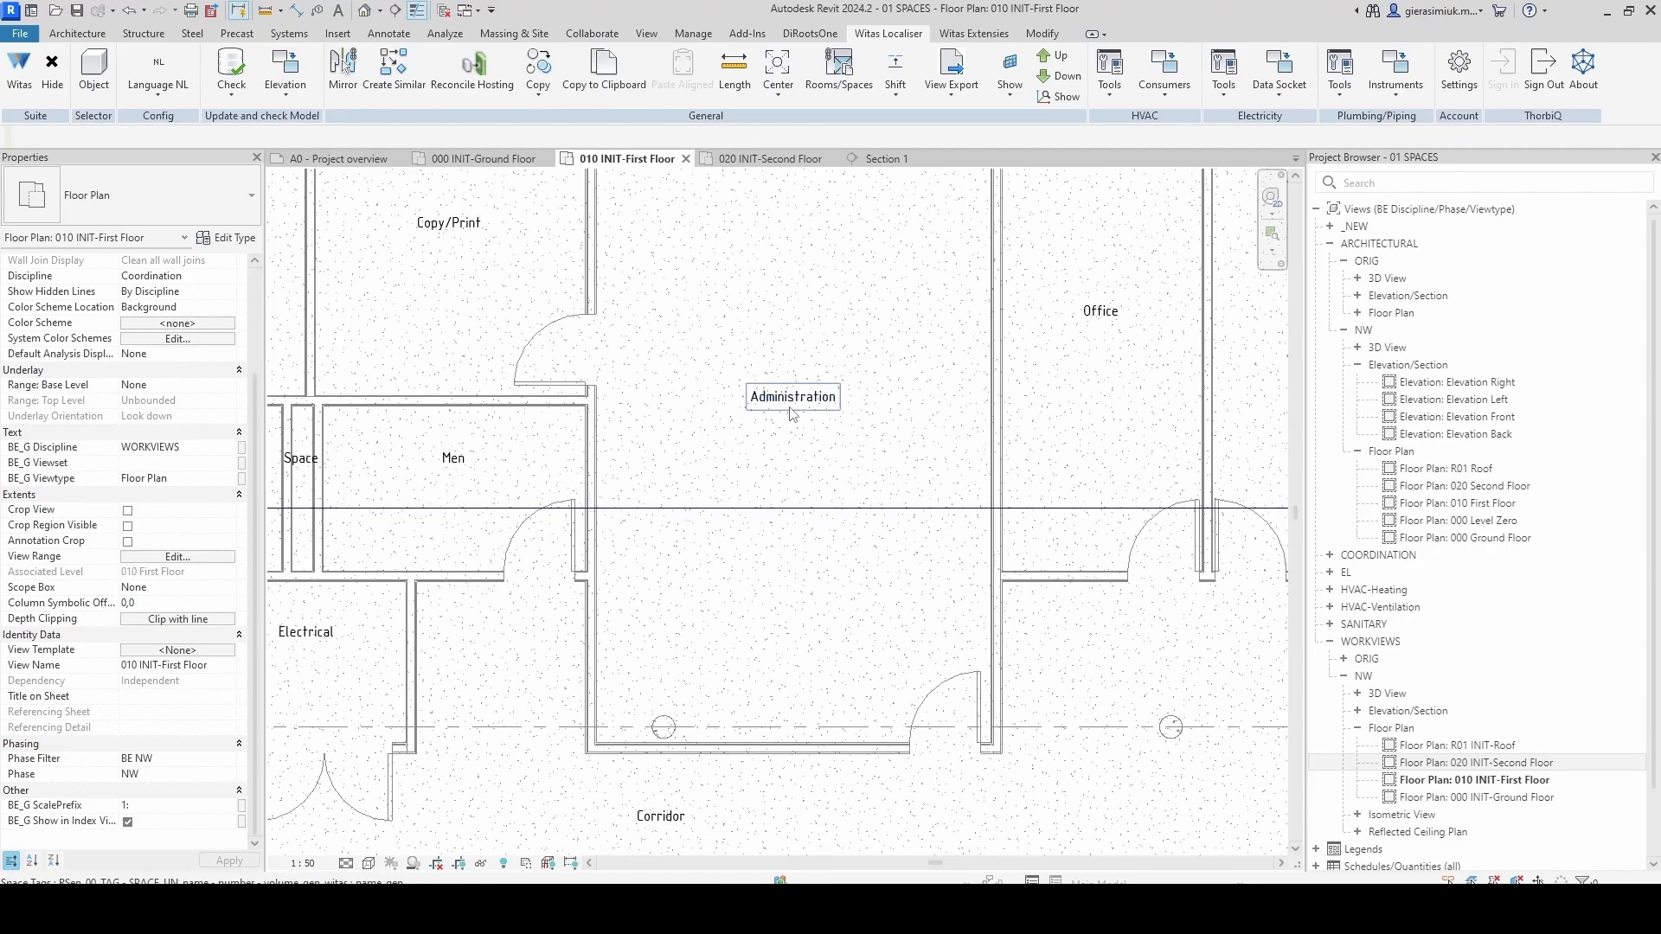
# Step: Inspect the height limits and the further properties of the first-floor Administration space
pyautogui.moveTo(776, 414); pyautogui.dragTo(802, 405, button='middle')
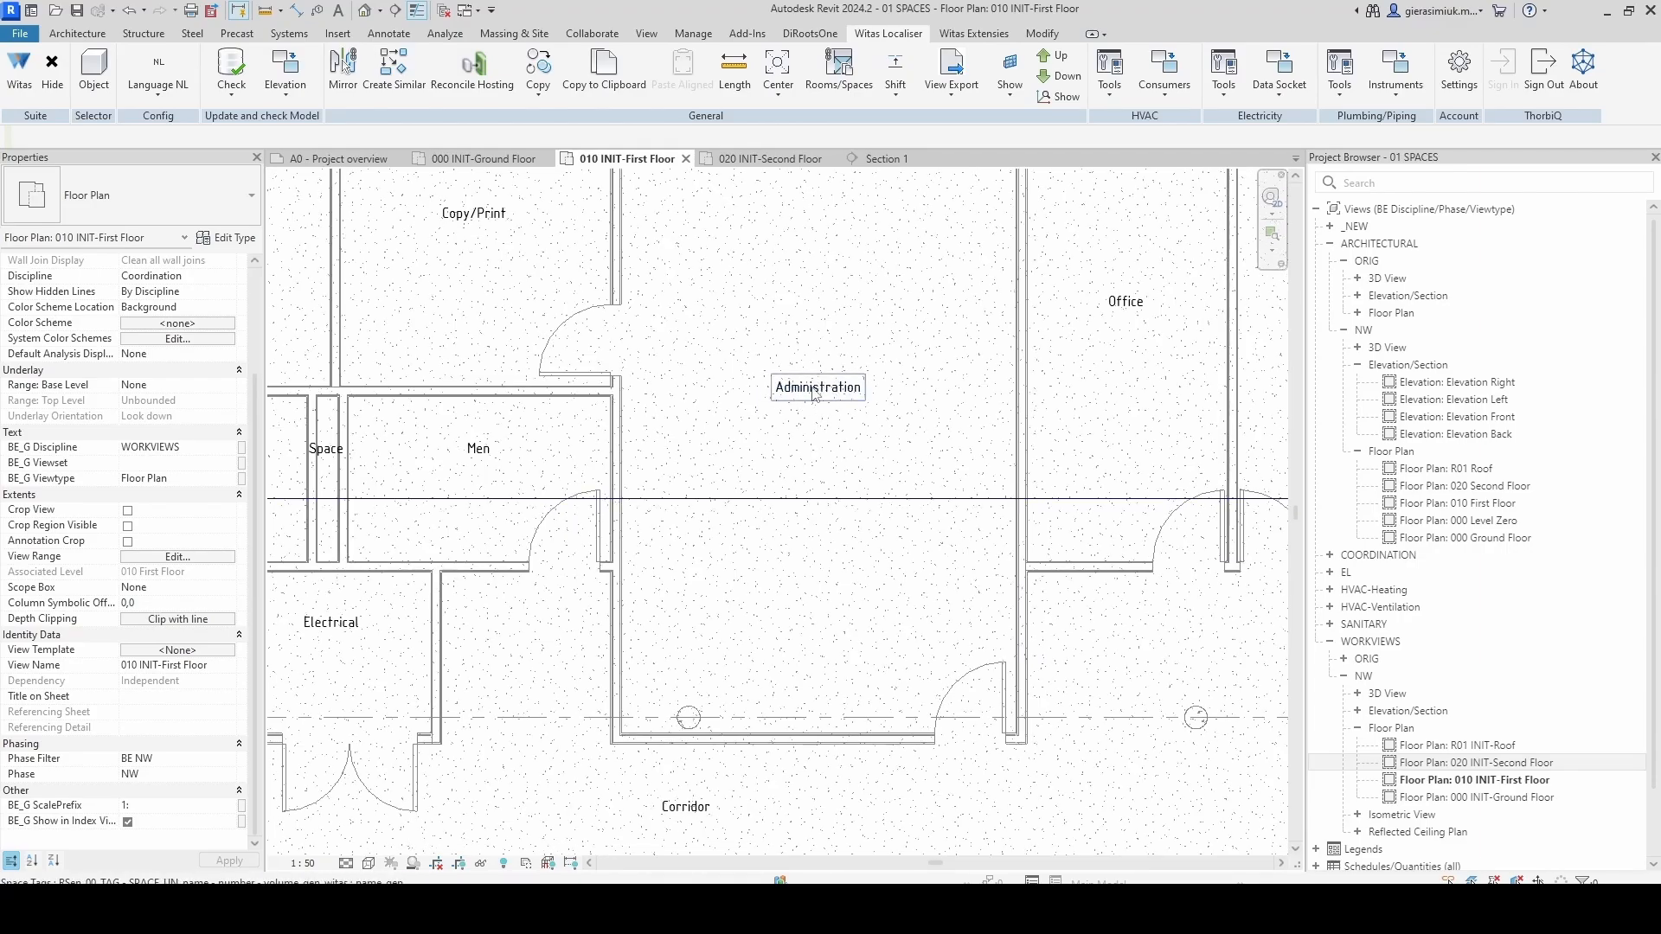
pyautogui.click(814, 394)
pyautogui.press('Escape')
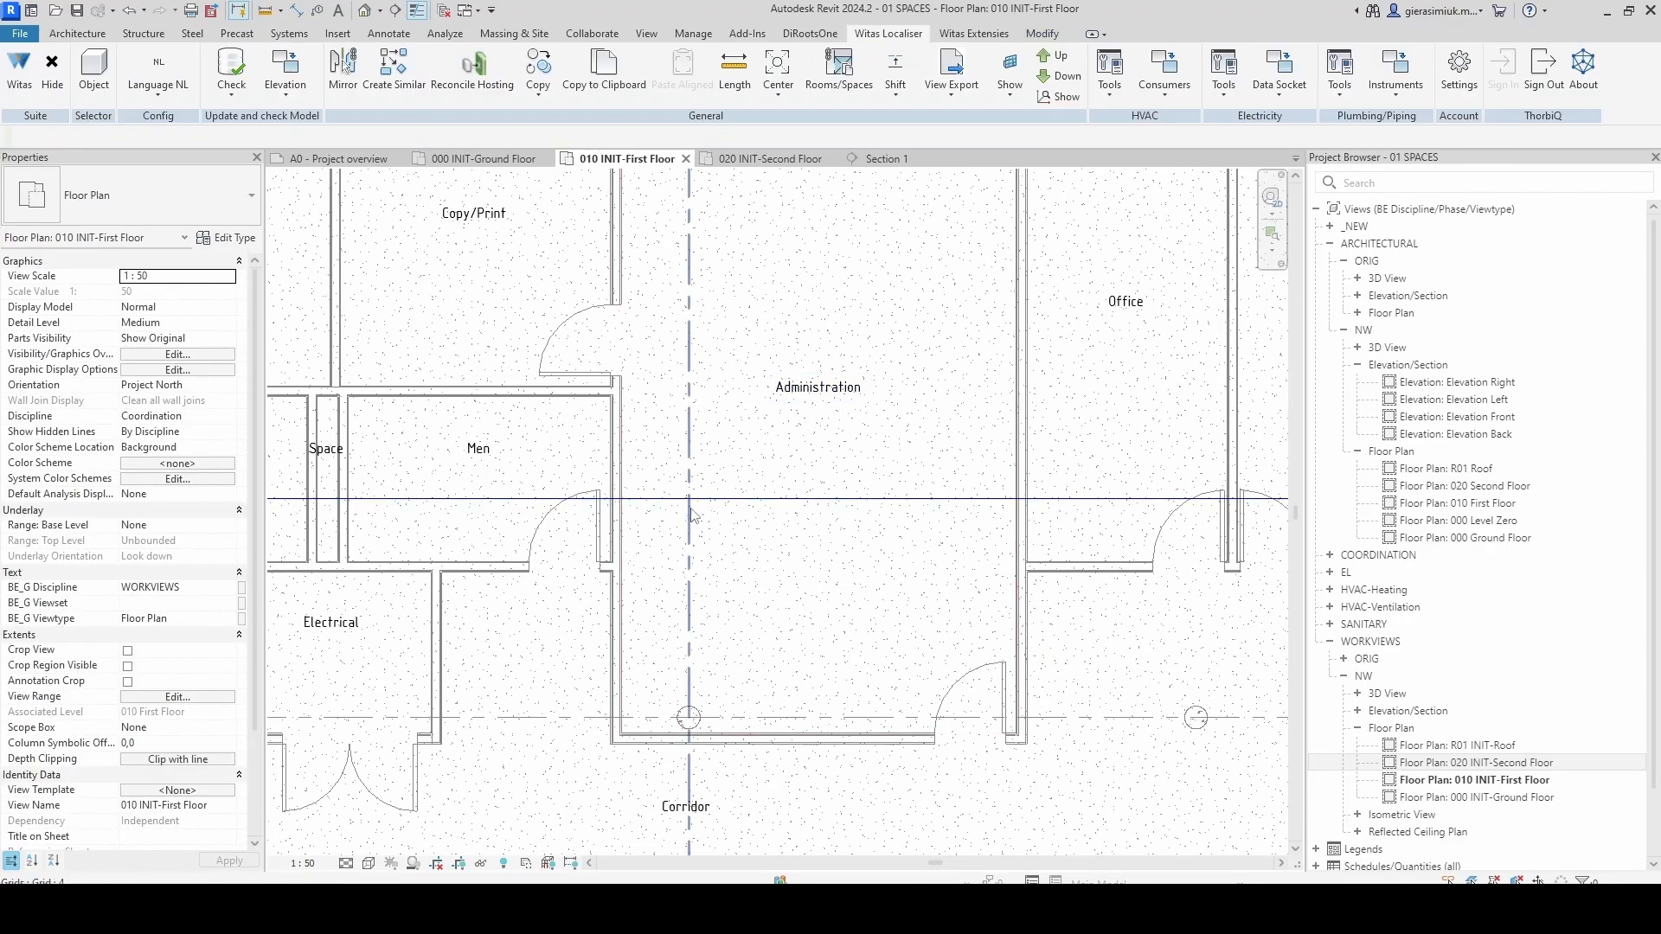
pyautogui.click(796, 405)
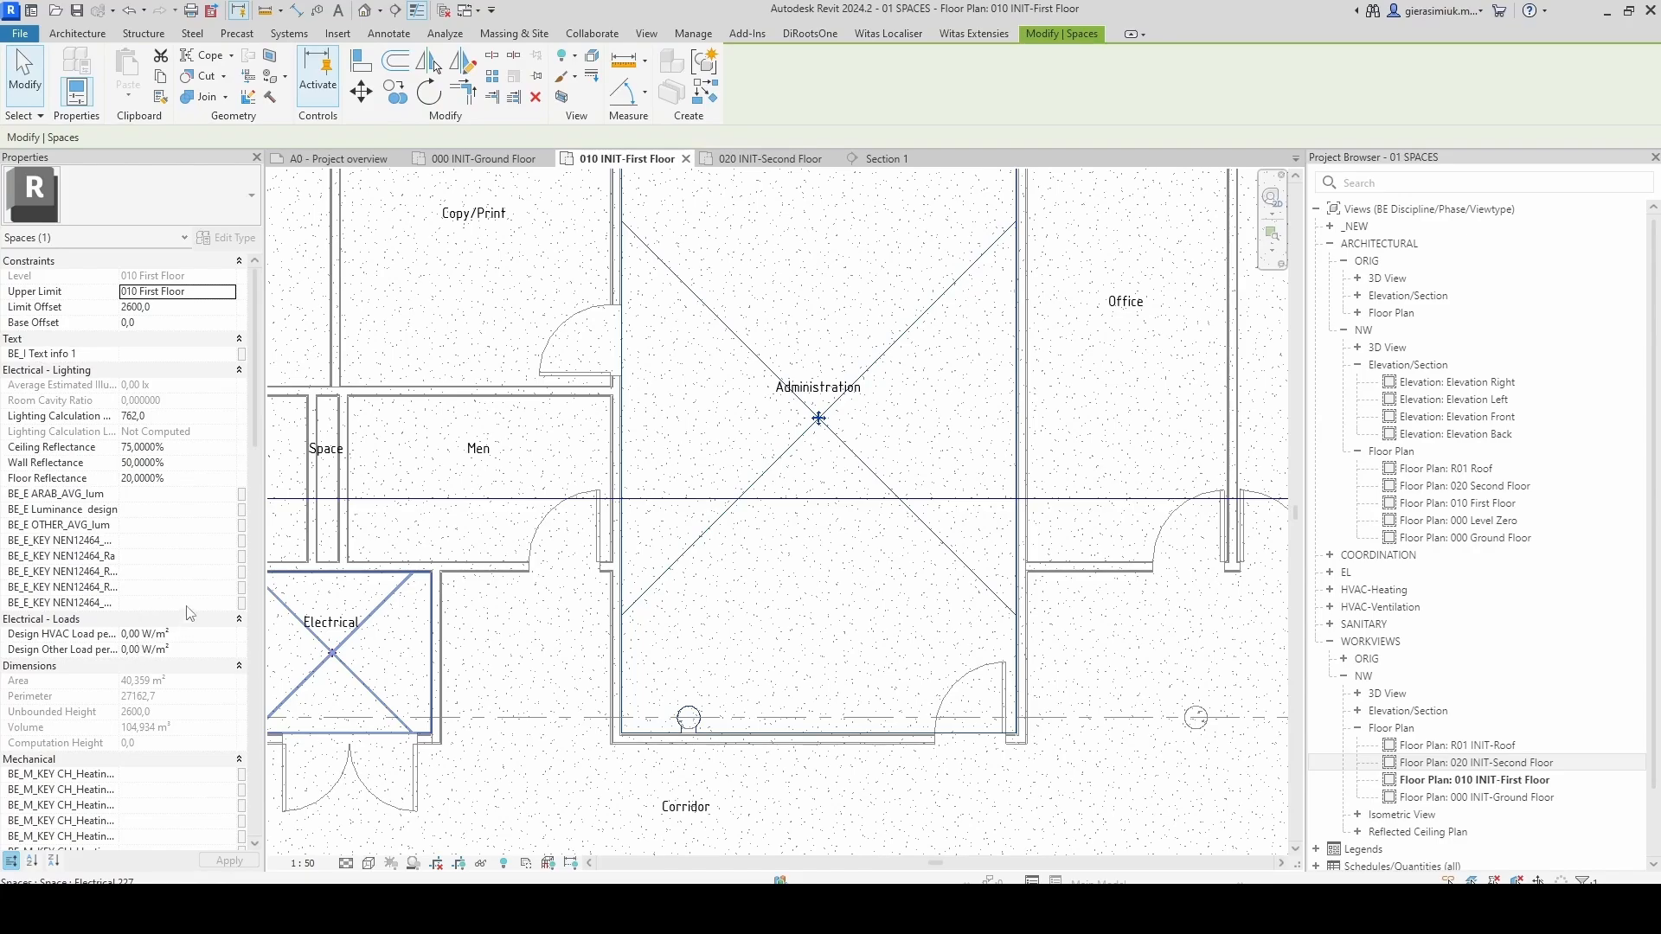
pyautogui.scroll(-10, 188, 582)
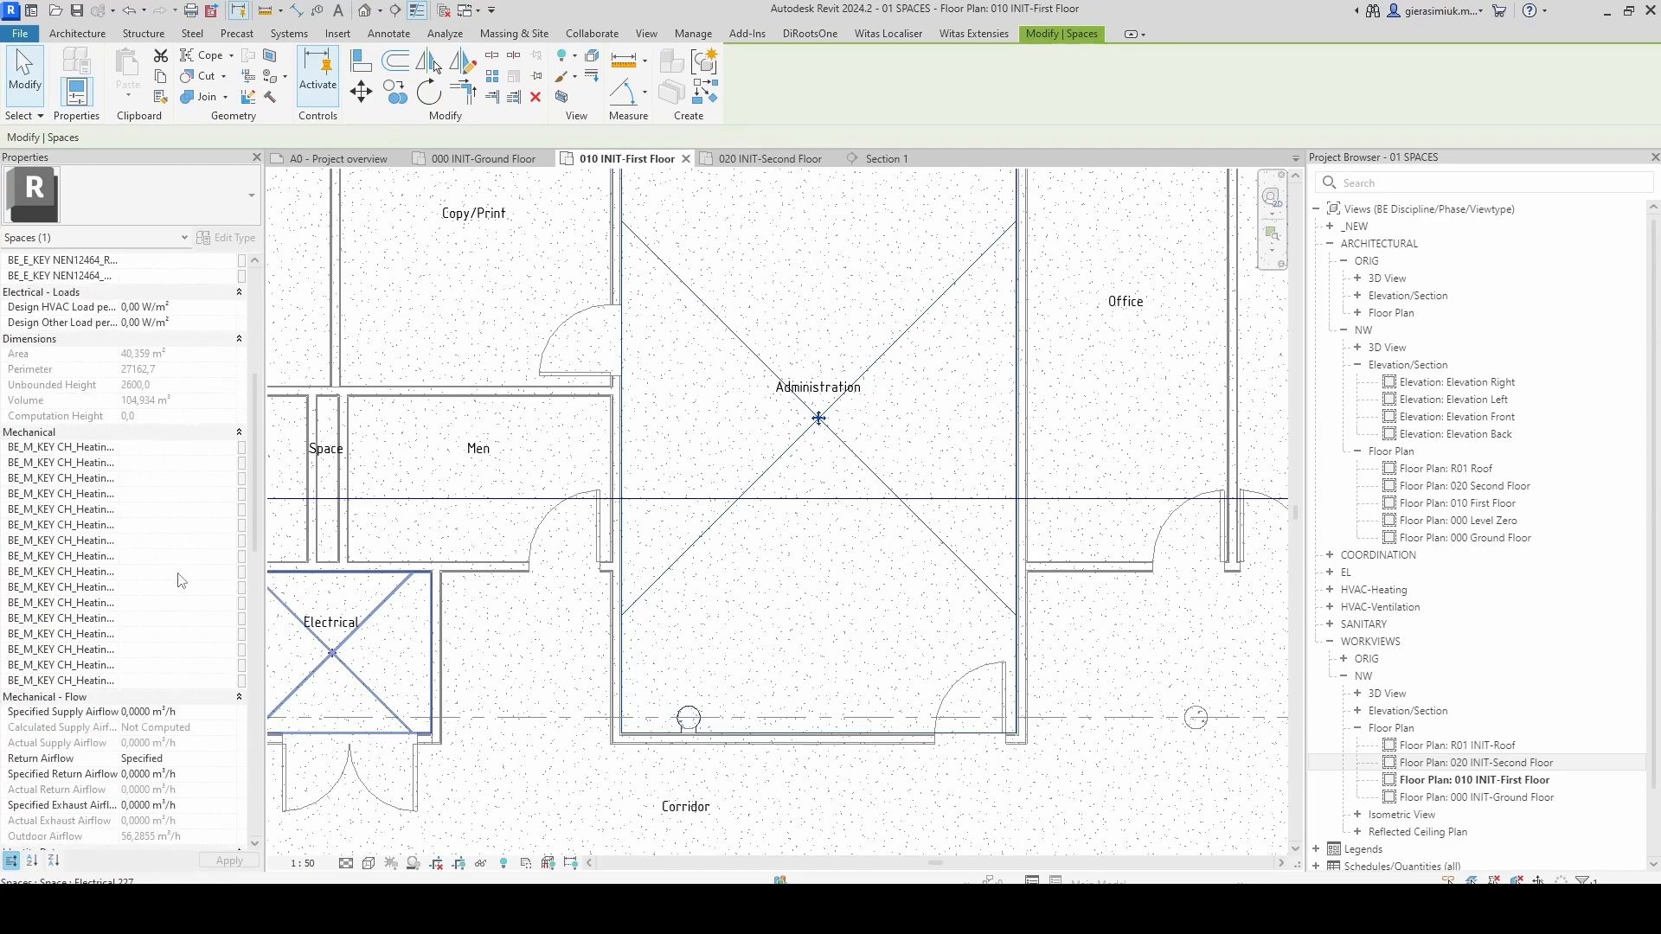